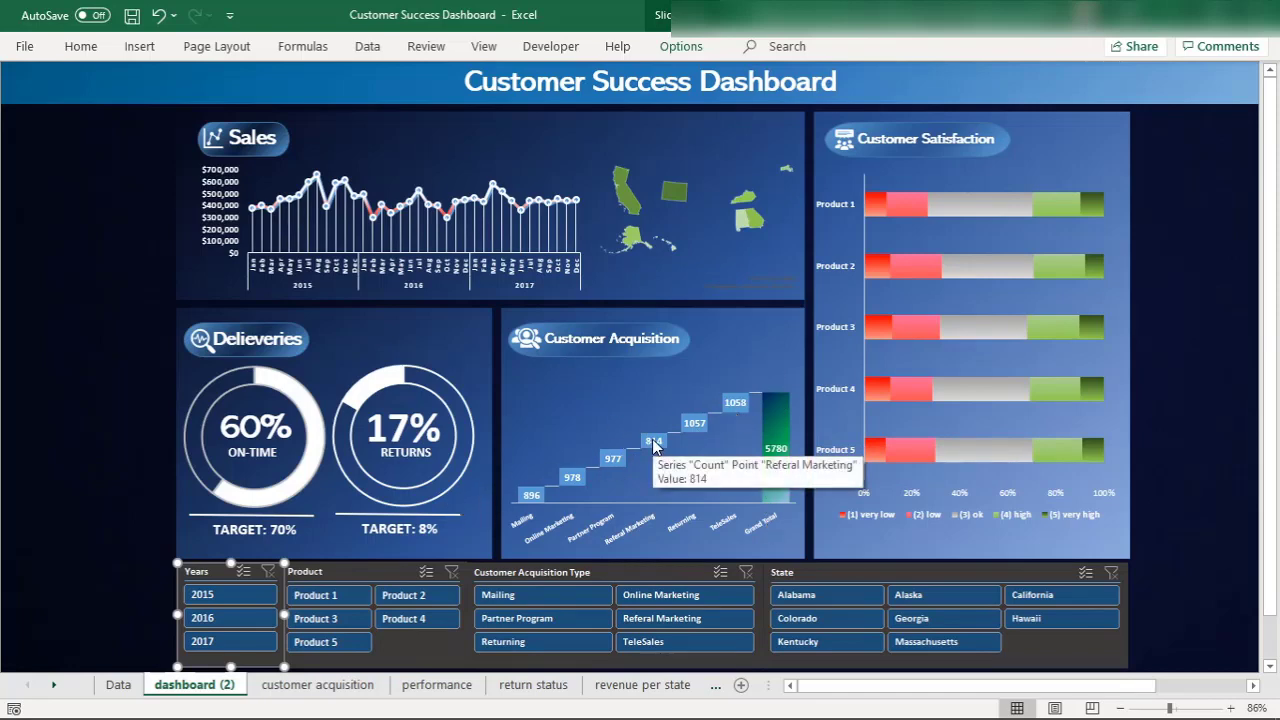
Step: Filter the dashboard by the Mailing acquisition type and by the years 2015 and 2016, clearing both slicers
click(546, 598)
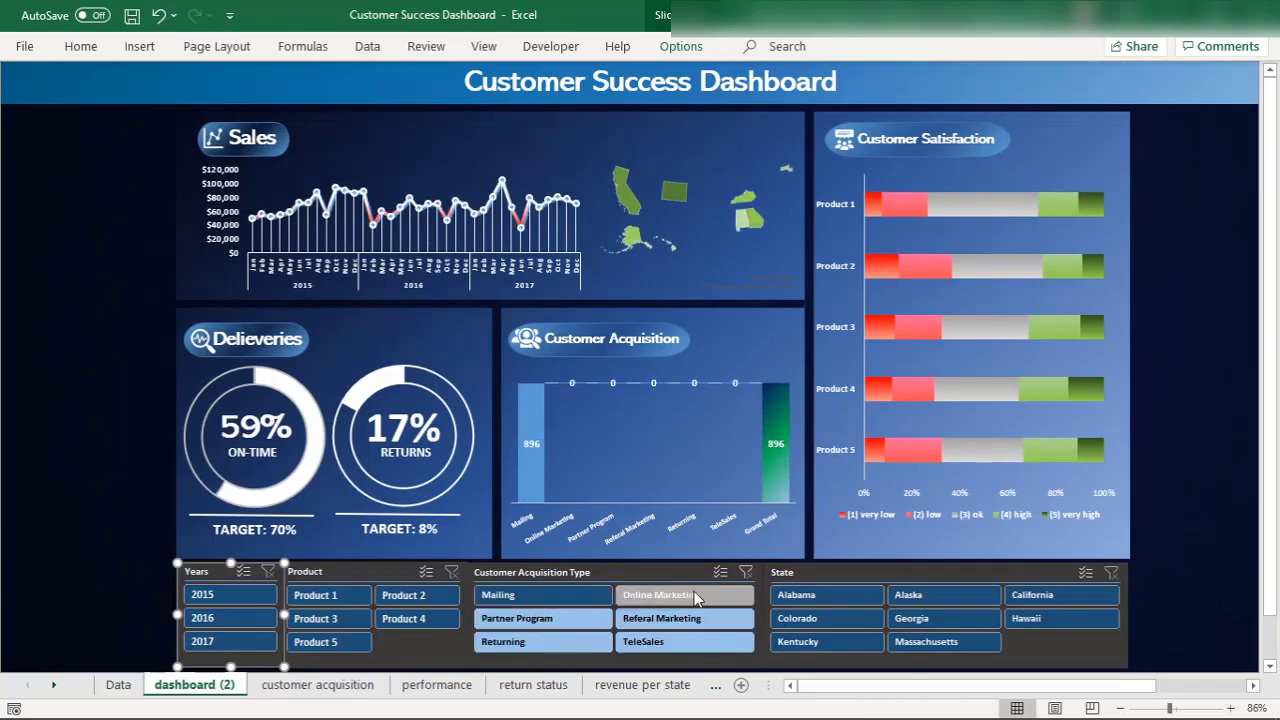
click(743, 574)
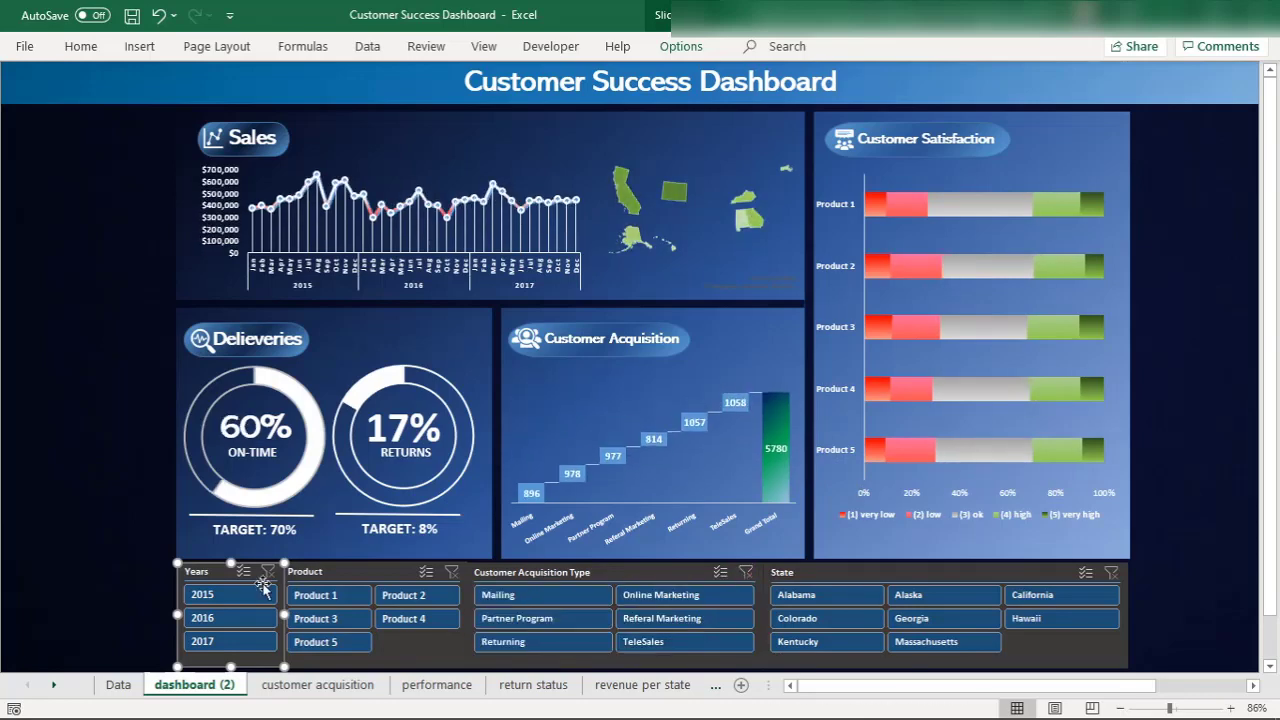
click(224, 596)
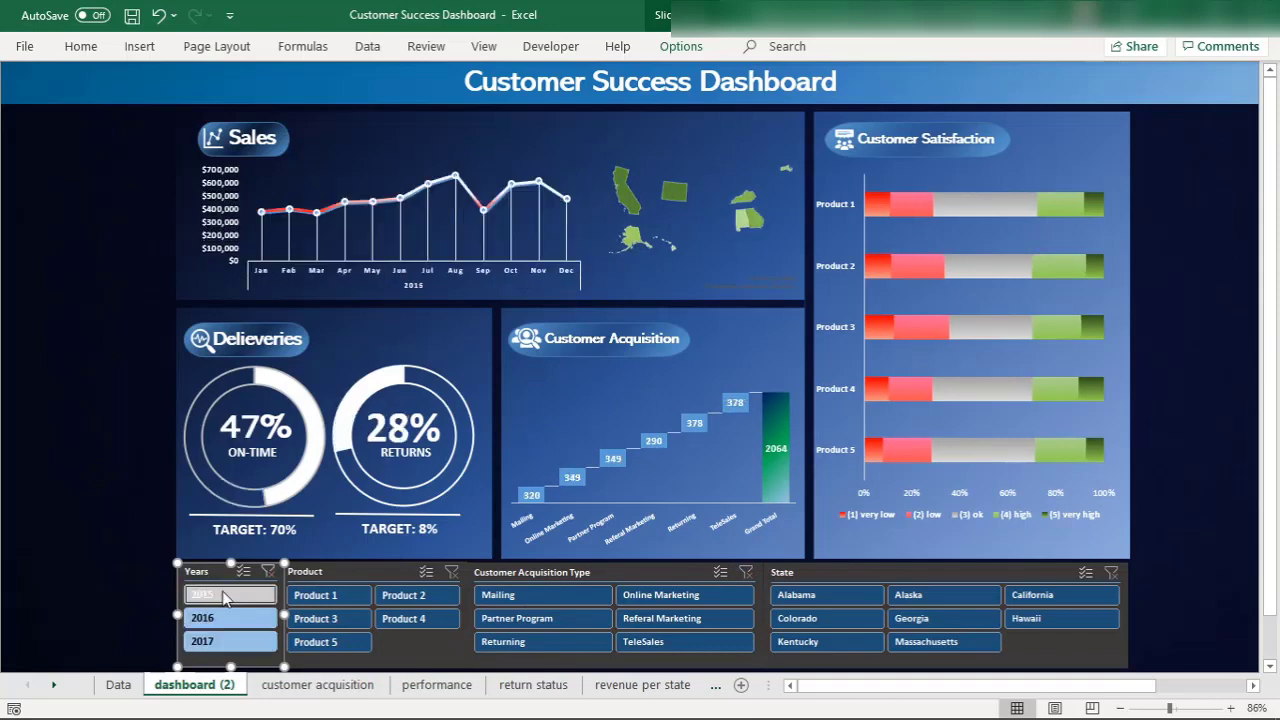
click(263, 618)
click(253, 617)
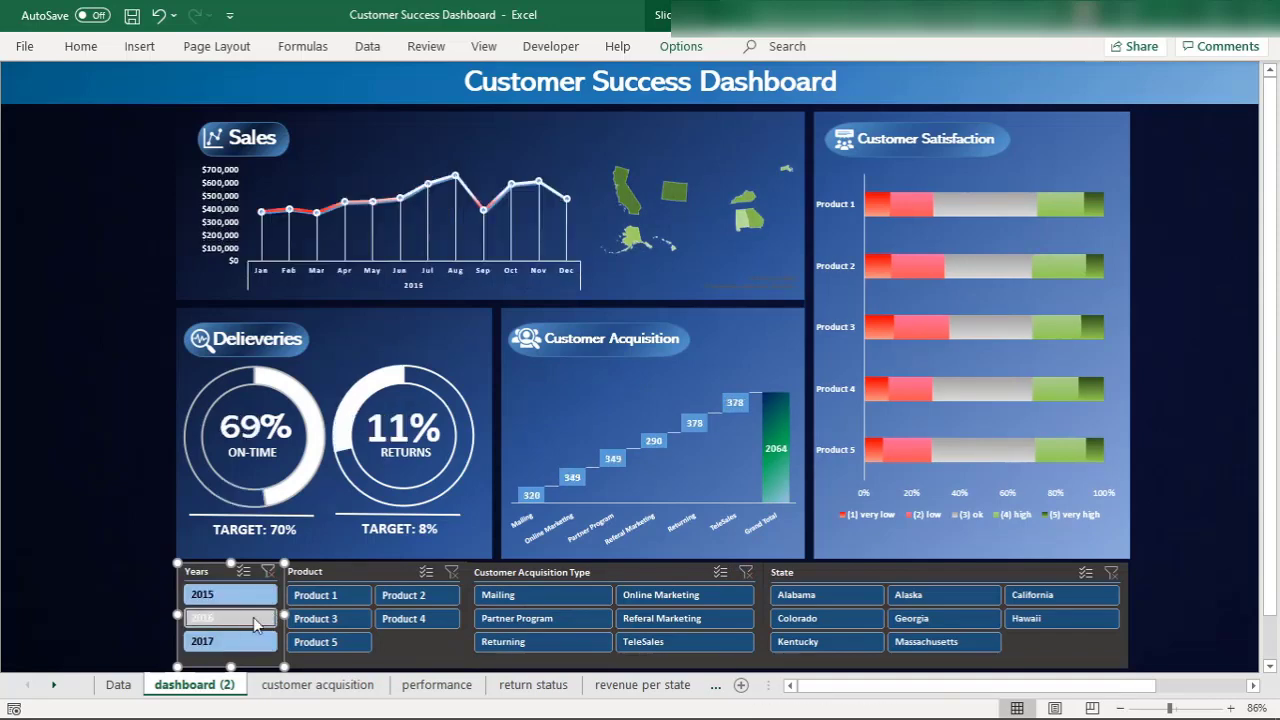
click(243, 649)
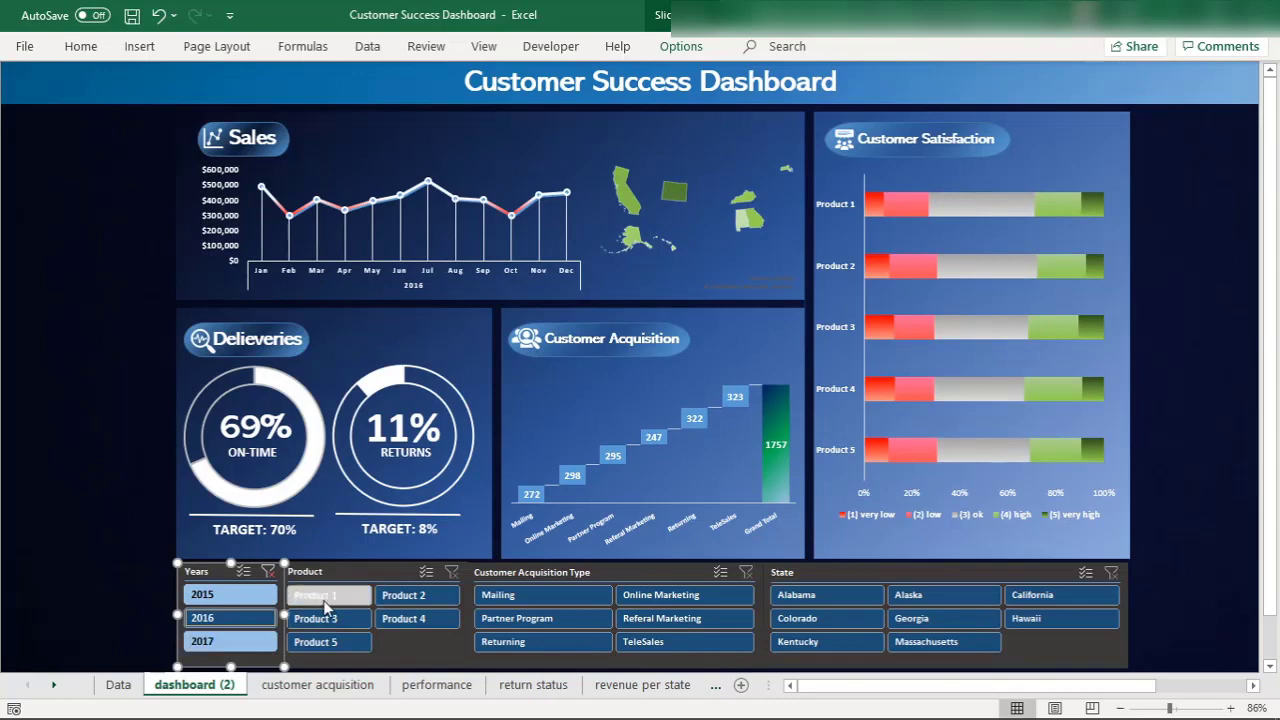
click(269, 571)
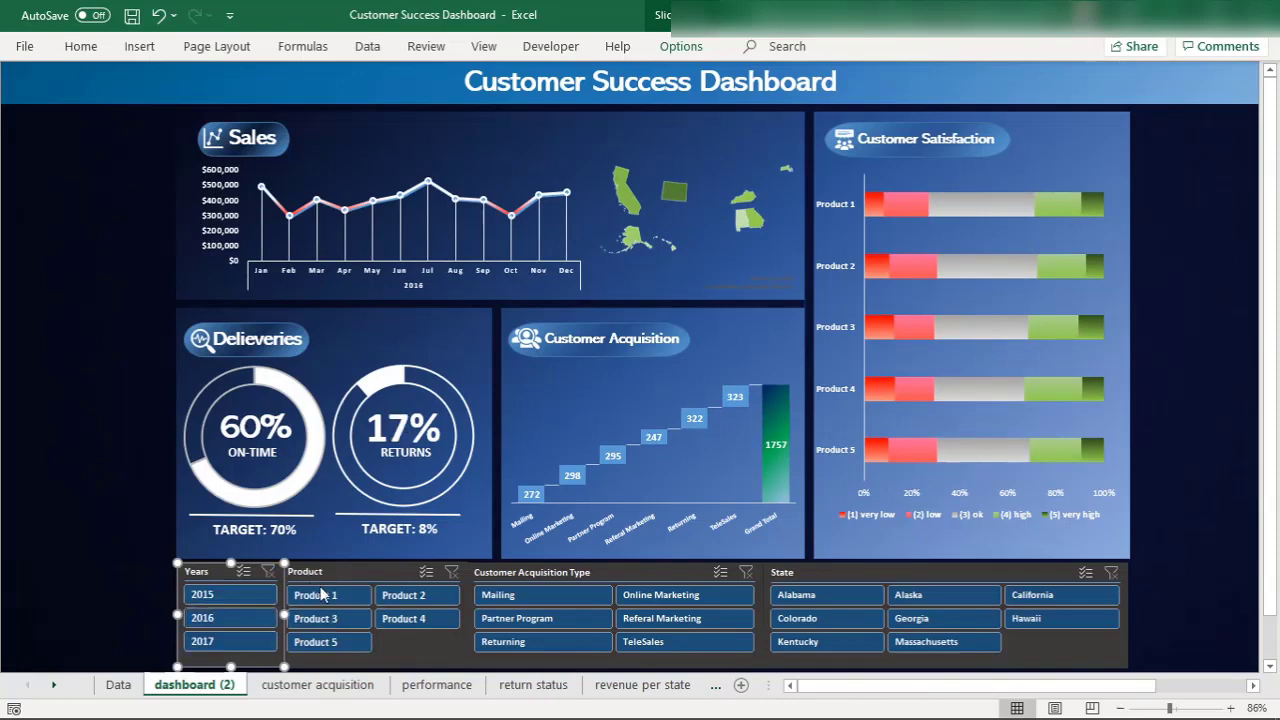
Step: Filter the dashboard by Product 1 and Product 2 in turn, and clear the product filter
click(322, 596)
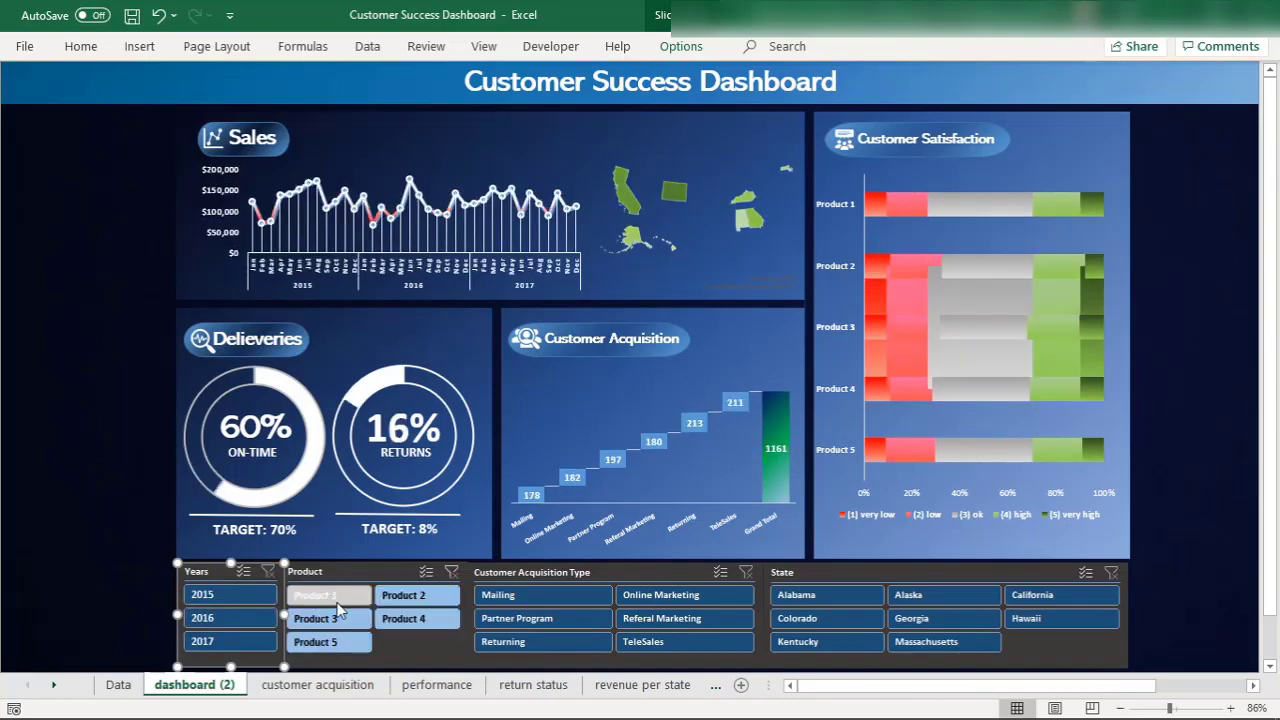
click(413, 598)
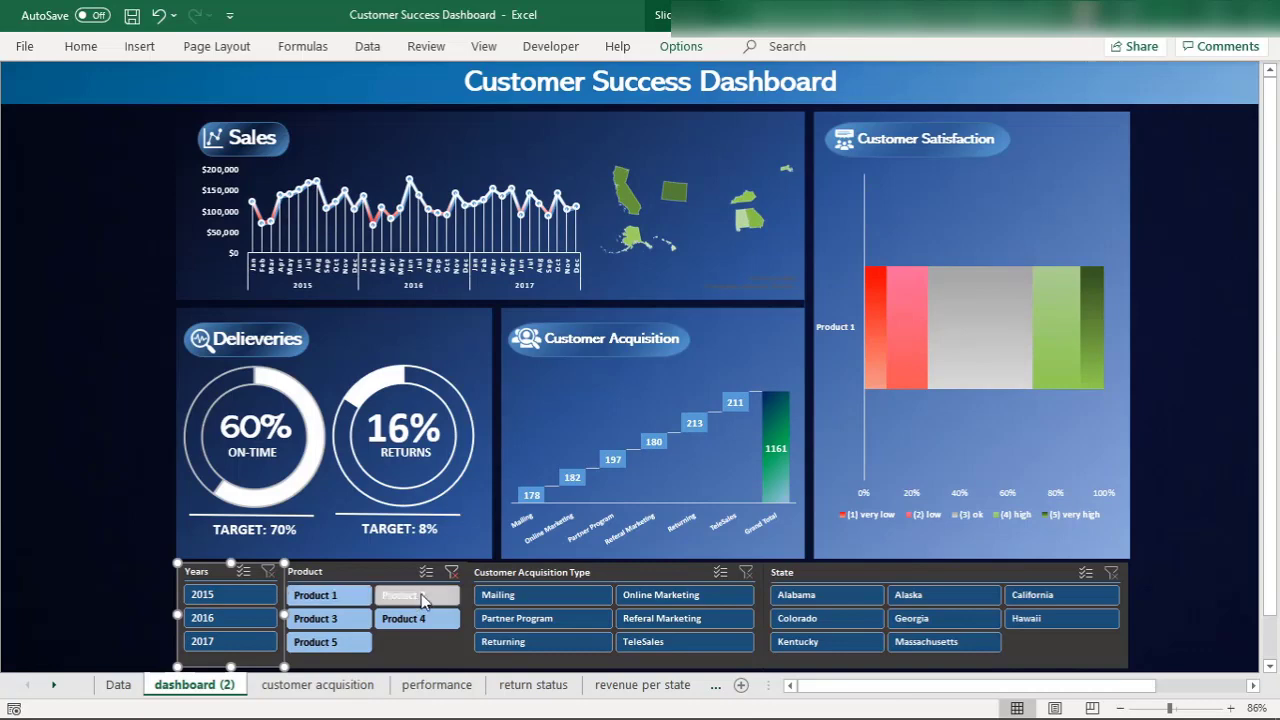
click(330, 642)
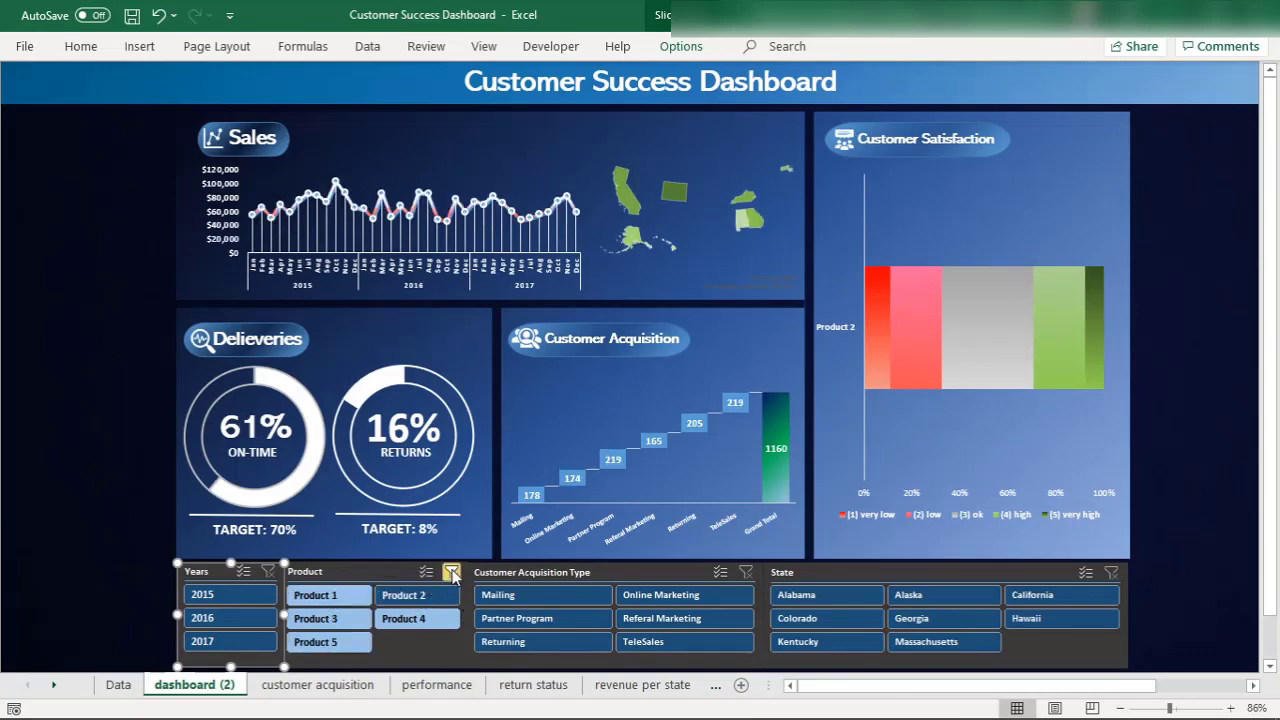
click(451, 571)
Step: Filter the dashboard by the state Alabama and view the waterfall chart on the customer acquisition sheet
click(815, 597)
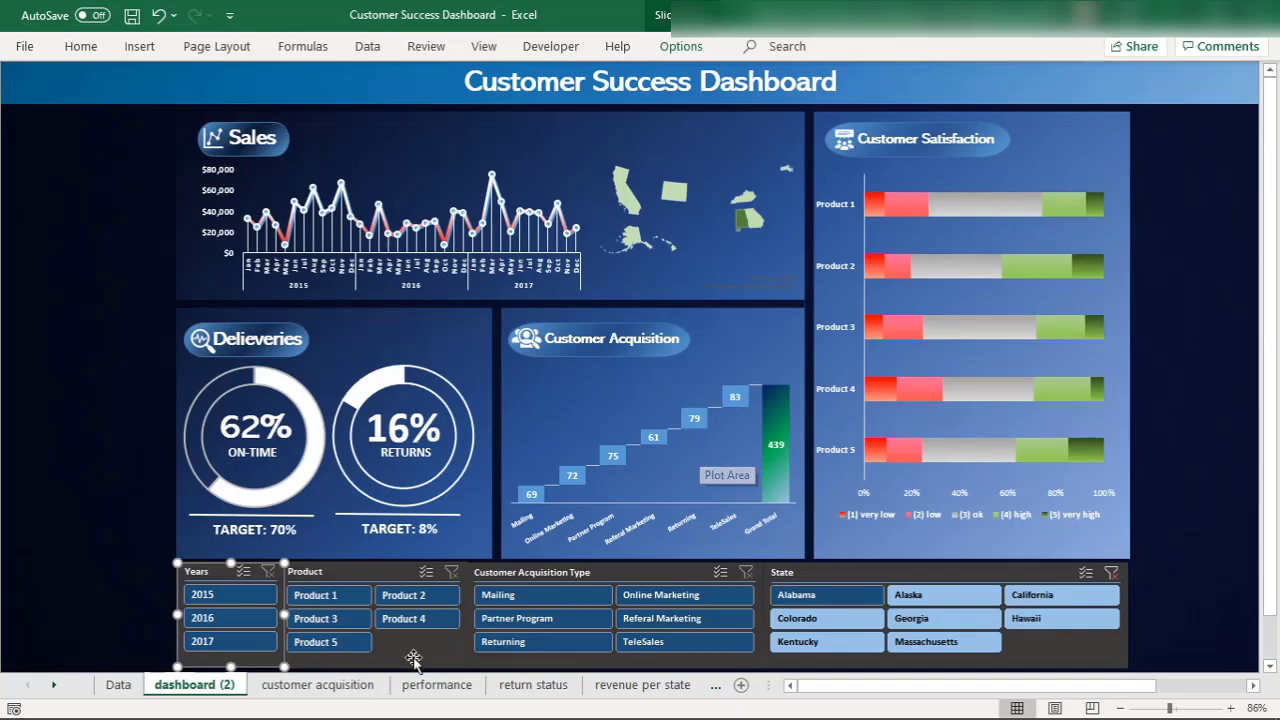
click(335, 686)
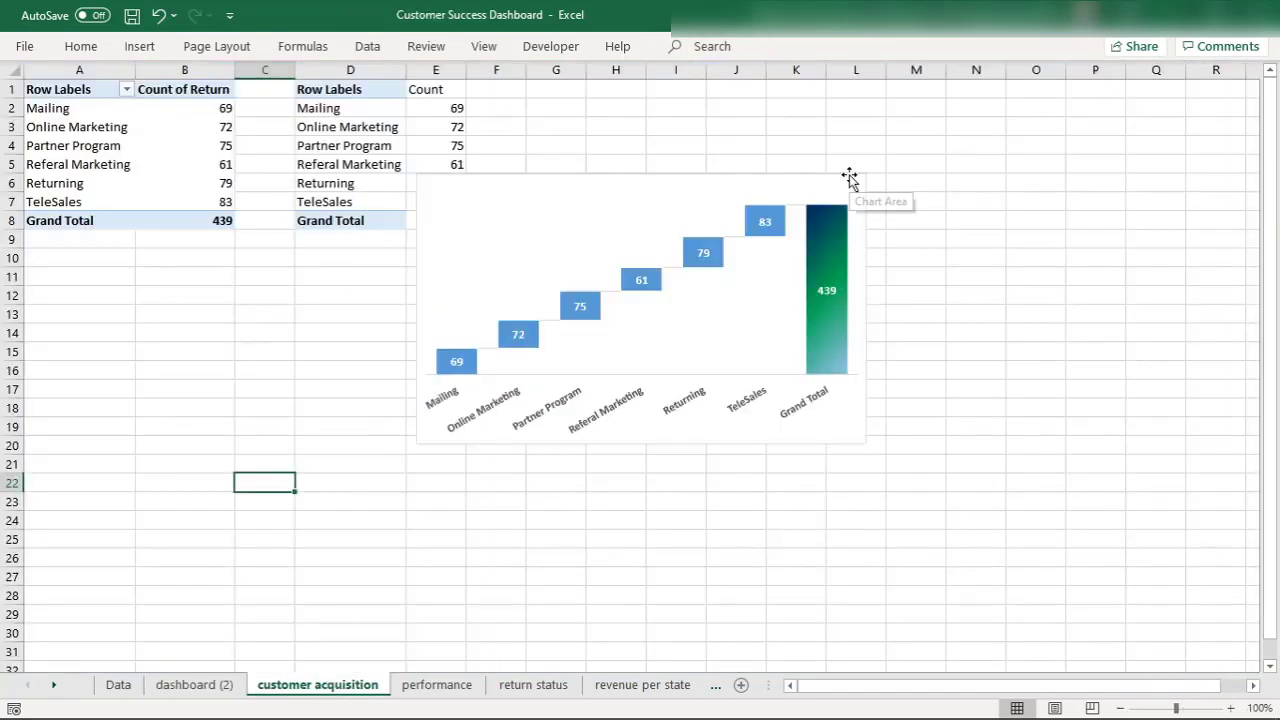
Step: Switch to the "Customer Success Dashboard - English Version" workbook and add a new worksheet after Sheet2
mouse_move(838, 703)
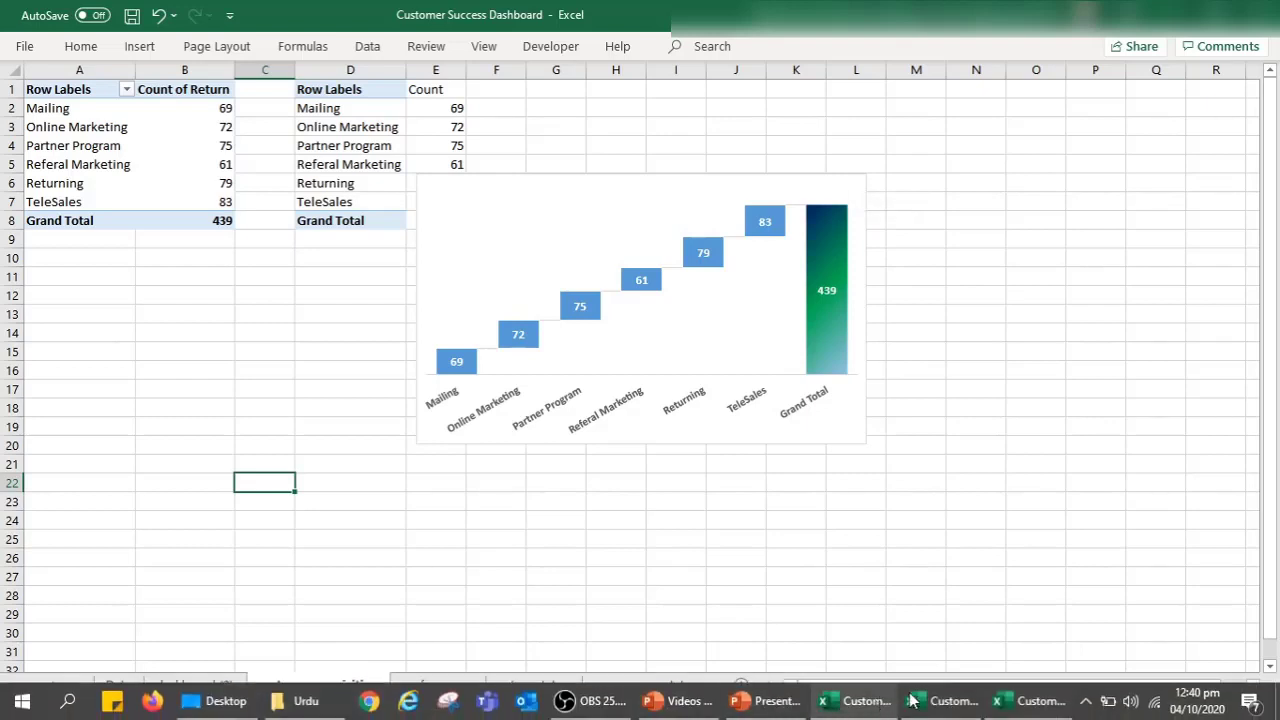
click(858, 700)
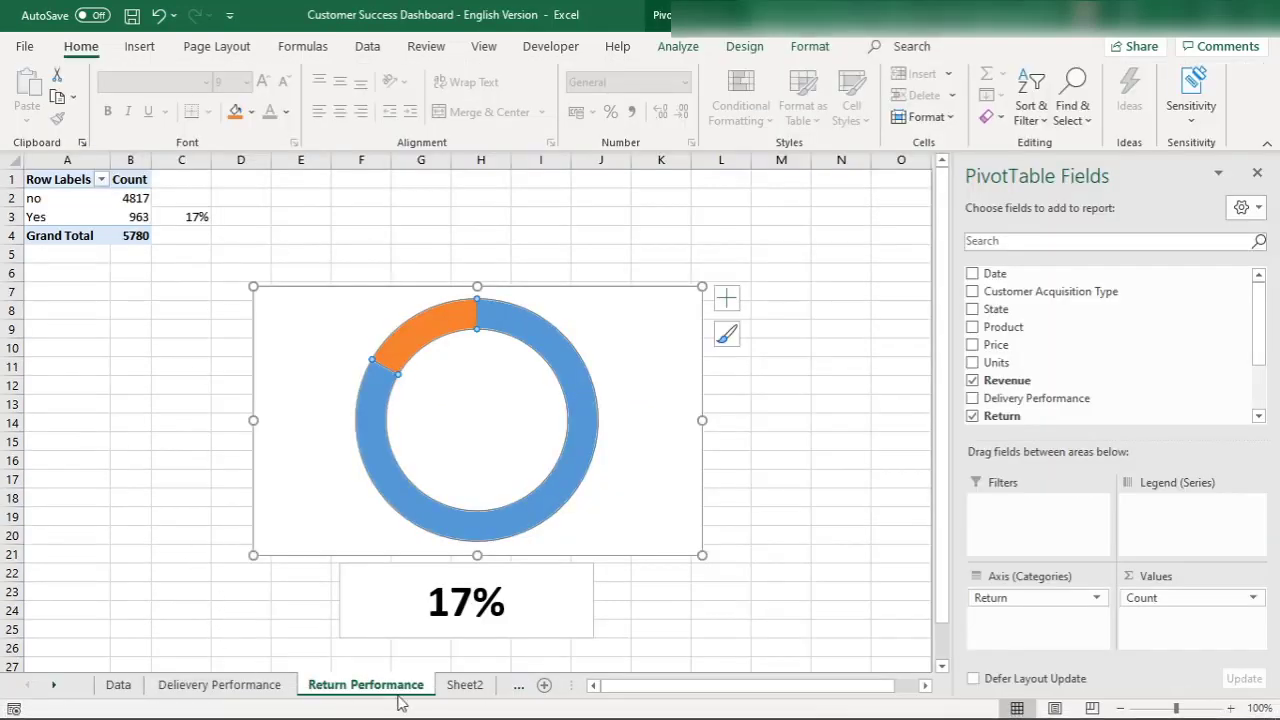
click(484, 686)
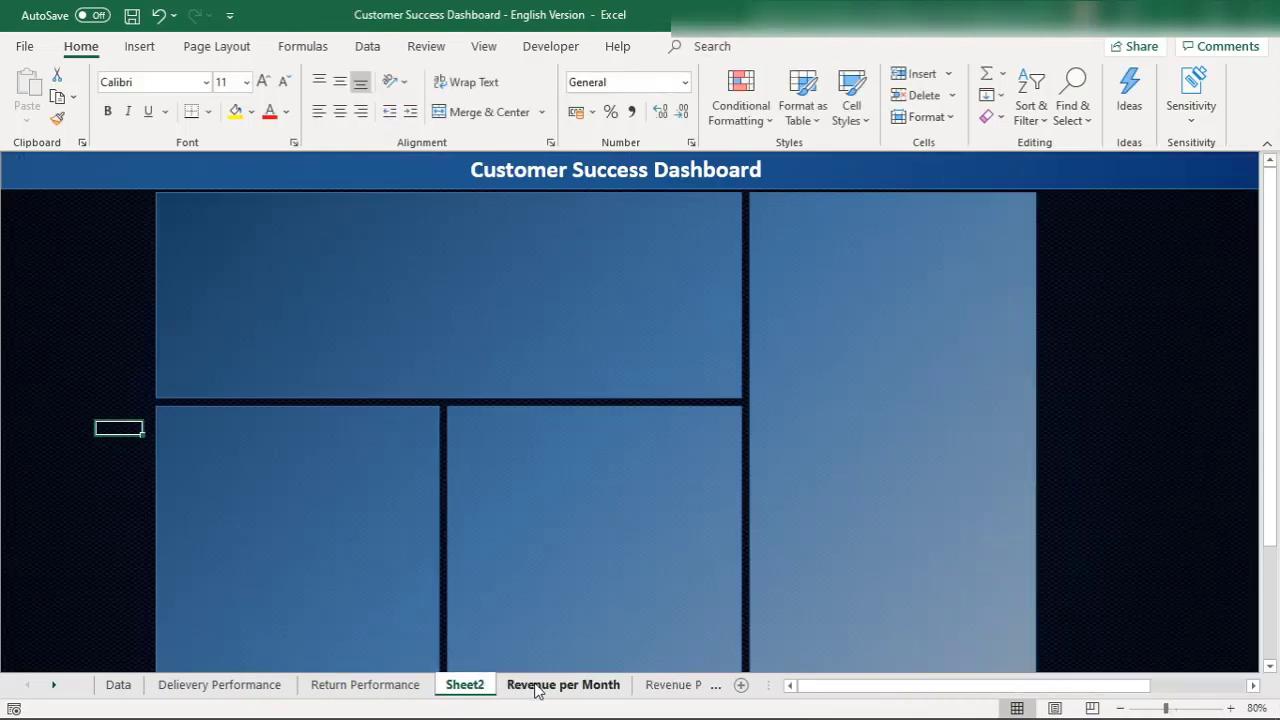
click(741, 685)
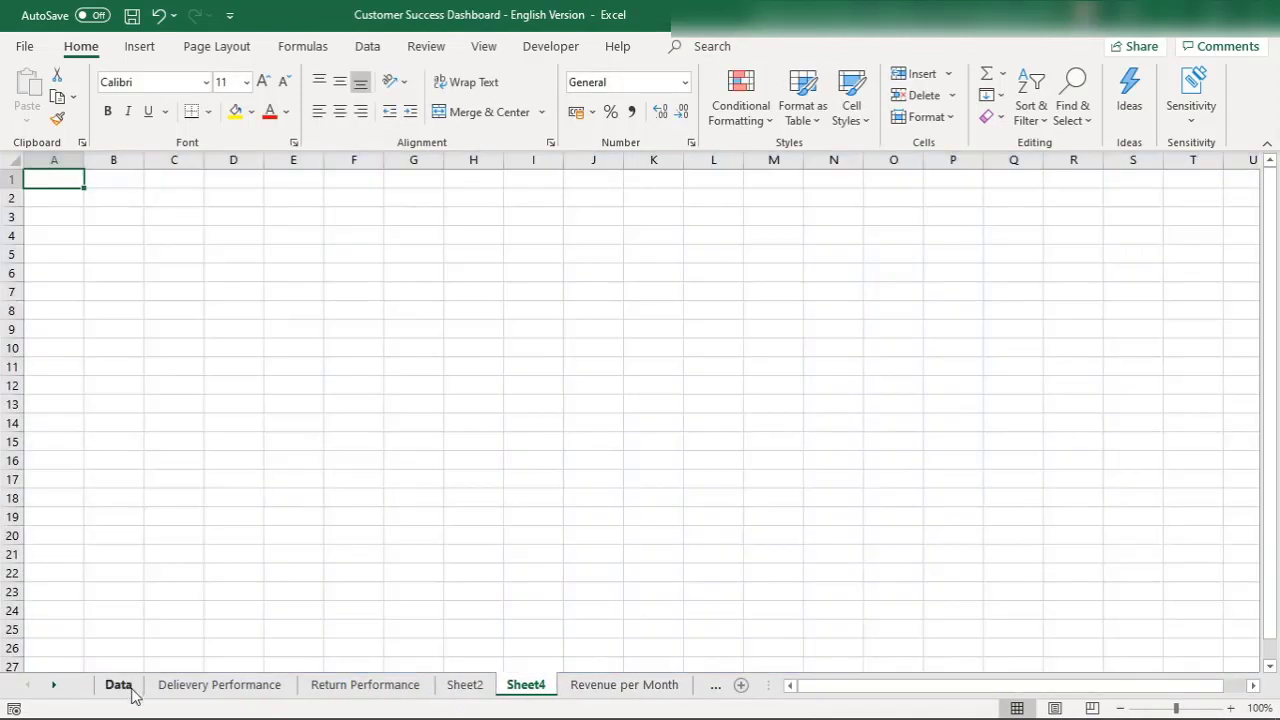
Step: Rename the new worksheet as Customer Acquisition
drag(527, 688, 527, 688)
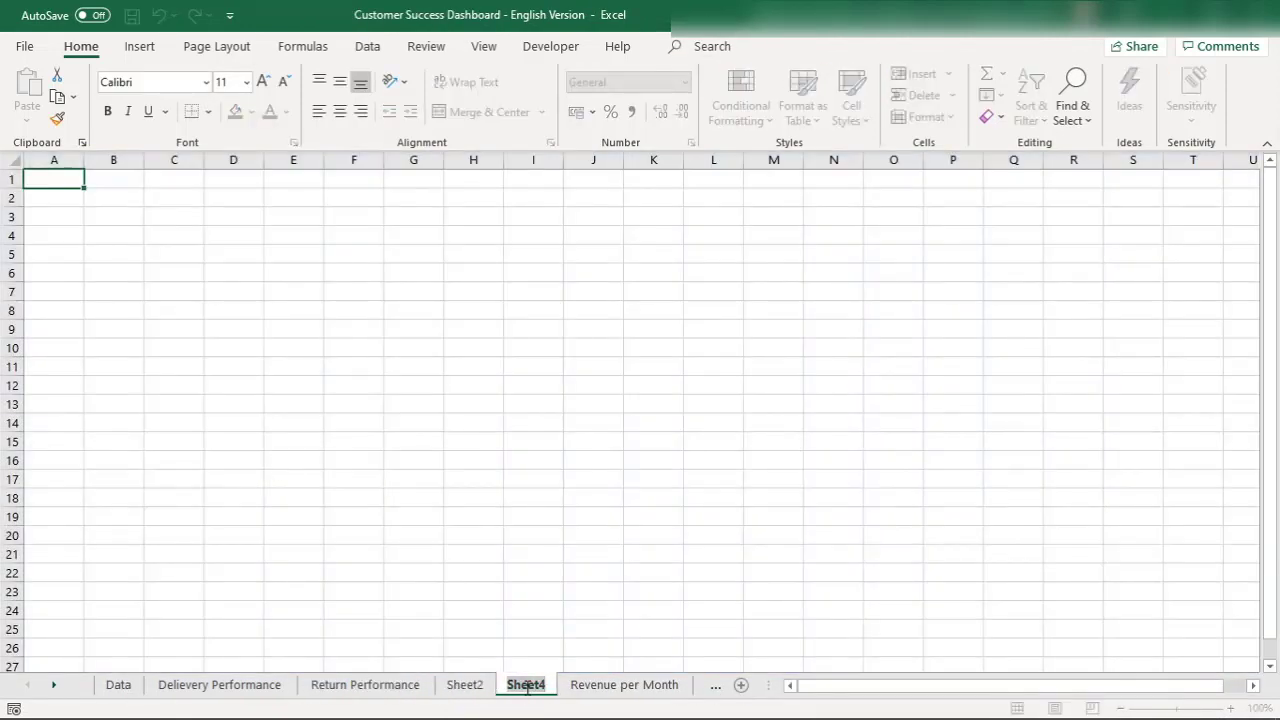
text(C)
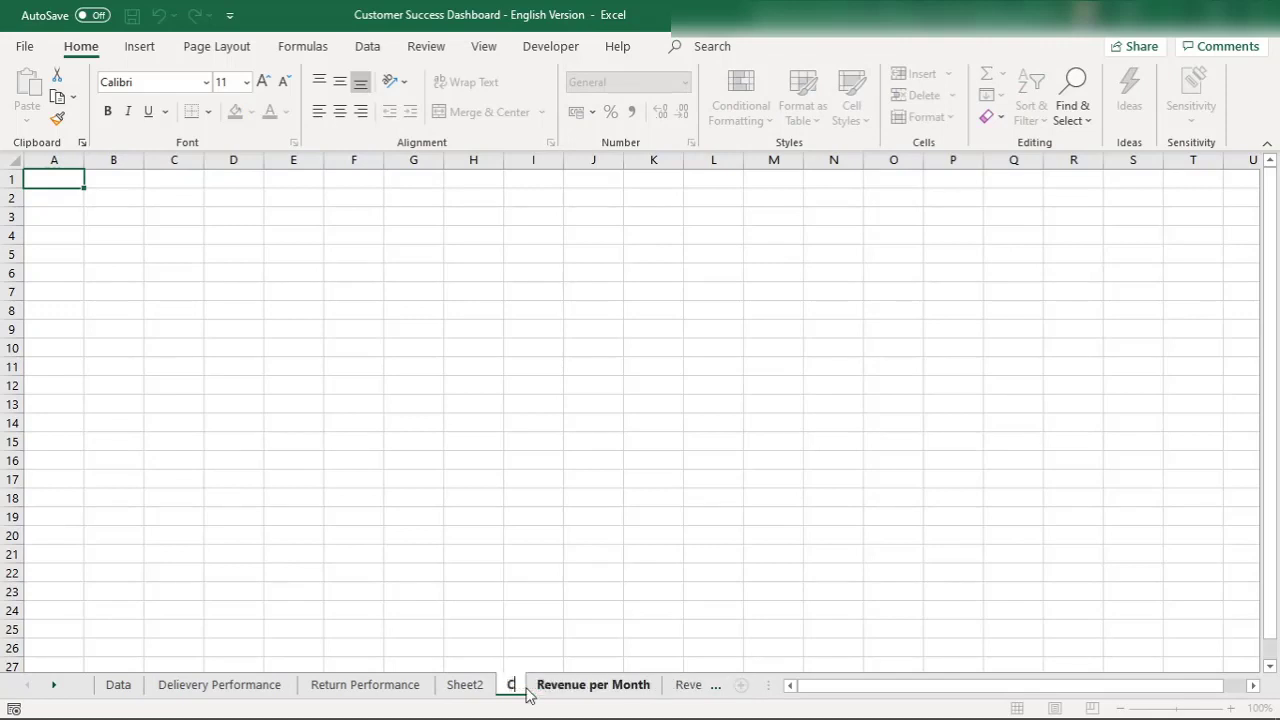
text(ustomer A)
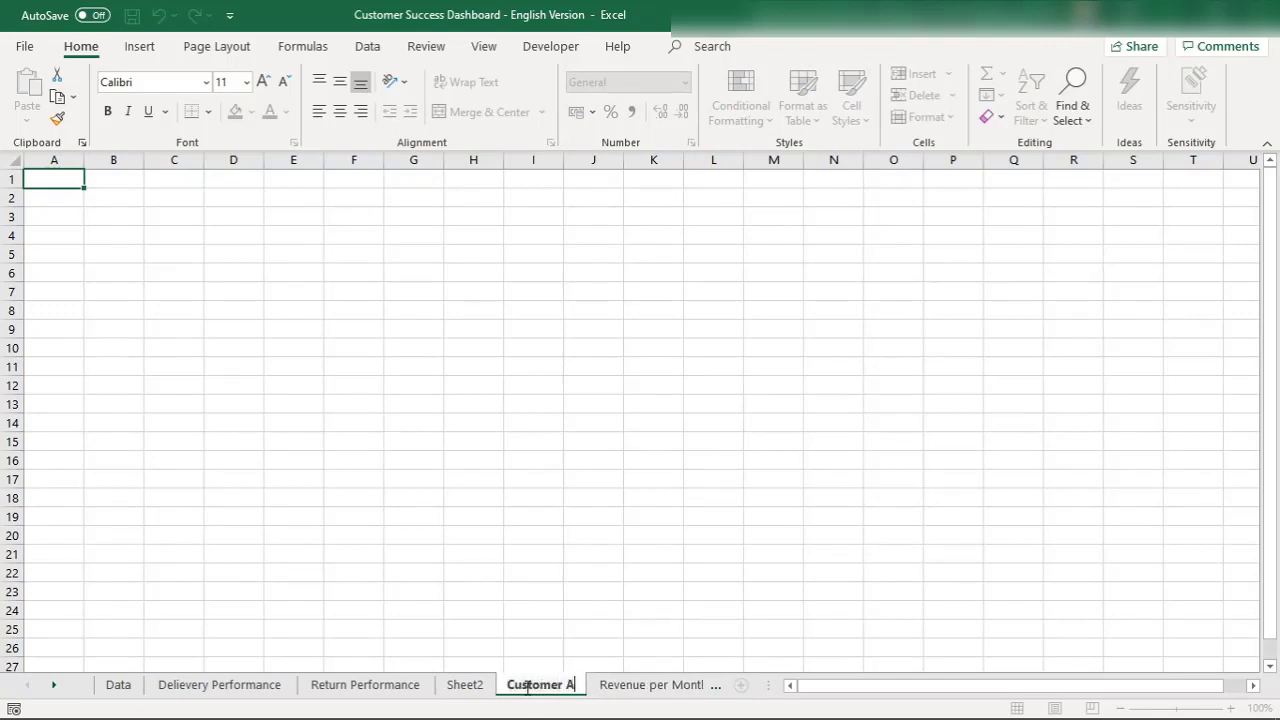
text(cquisition)
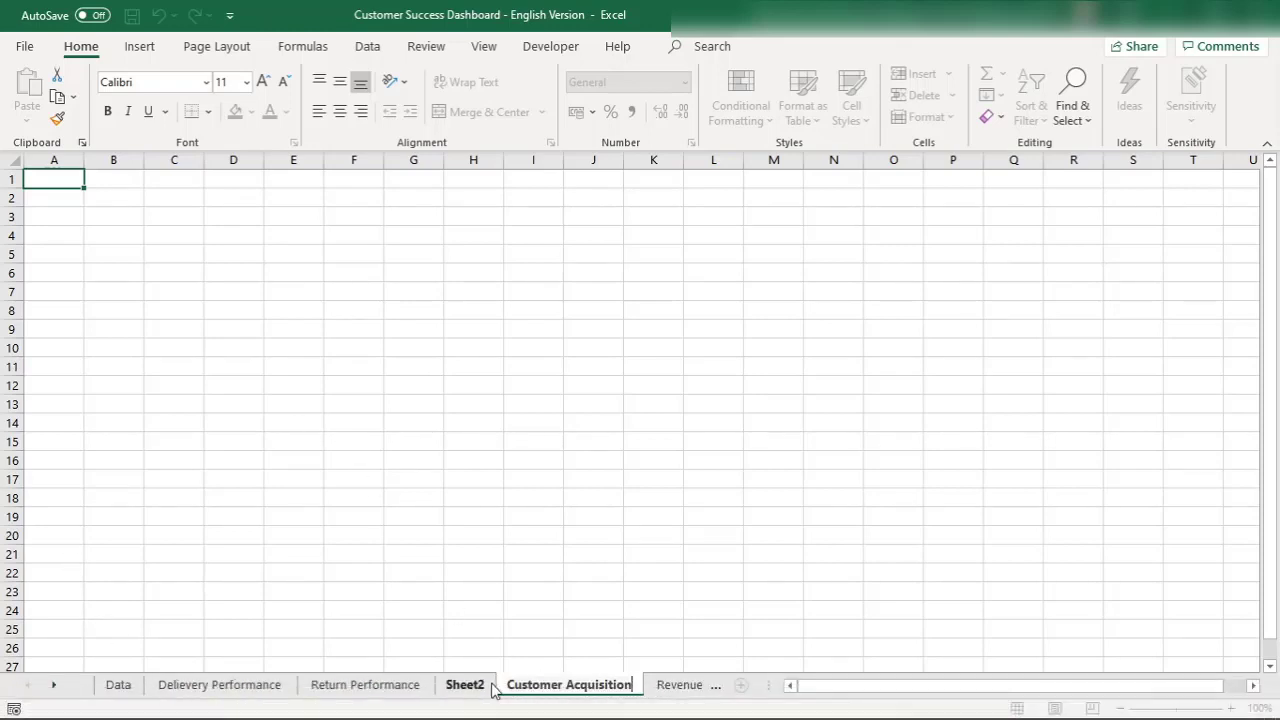
Step: Review the Customer Acquisition Type and State columns on the Data sheet
click(104, 689)
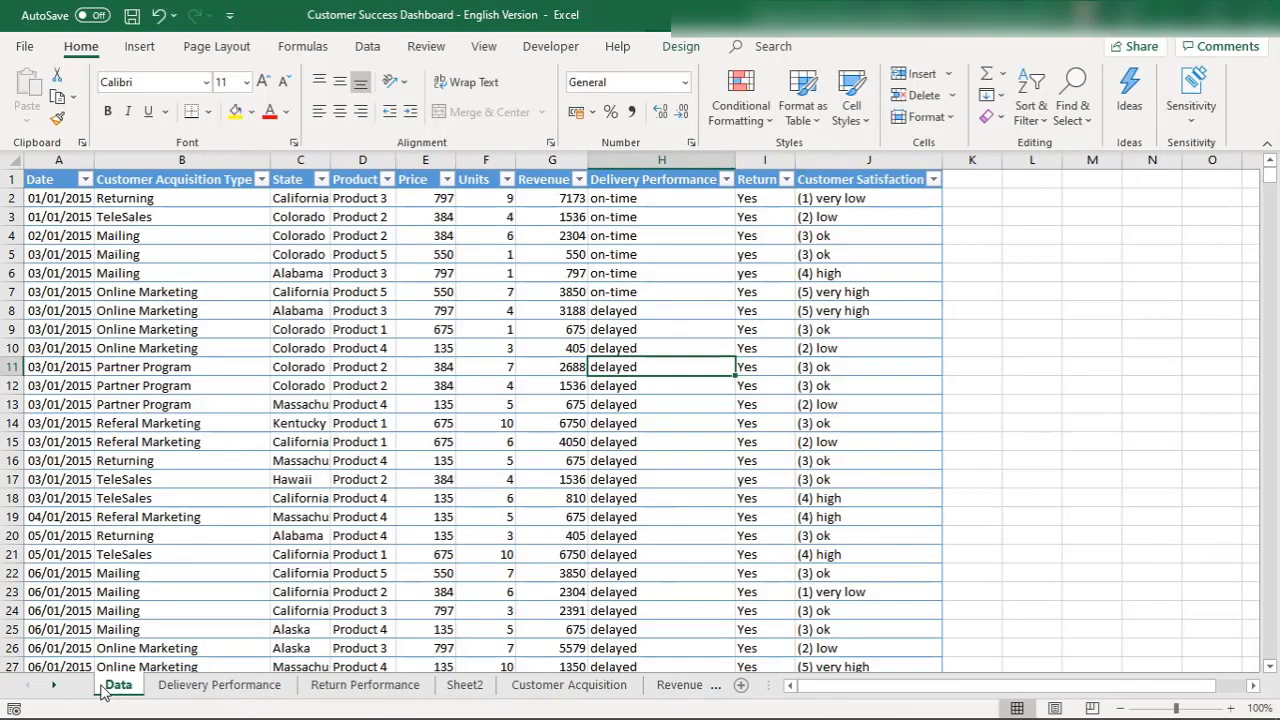
click(531, 686)
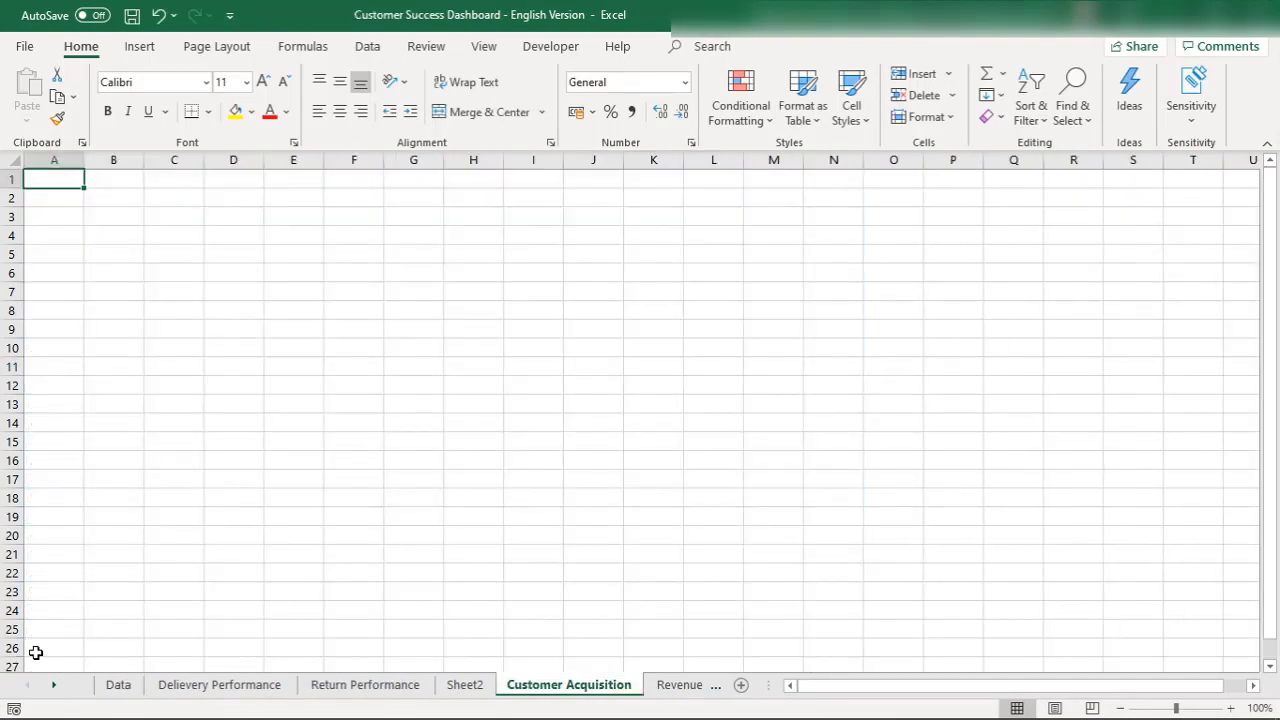
click(108, 688)
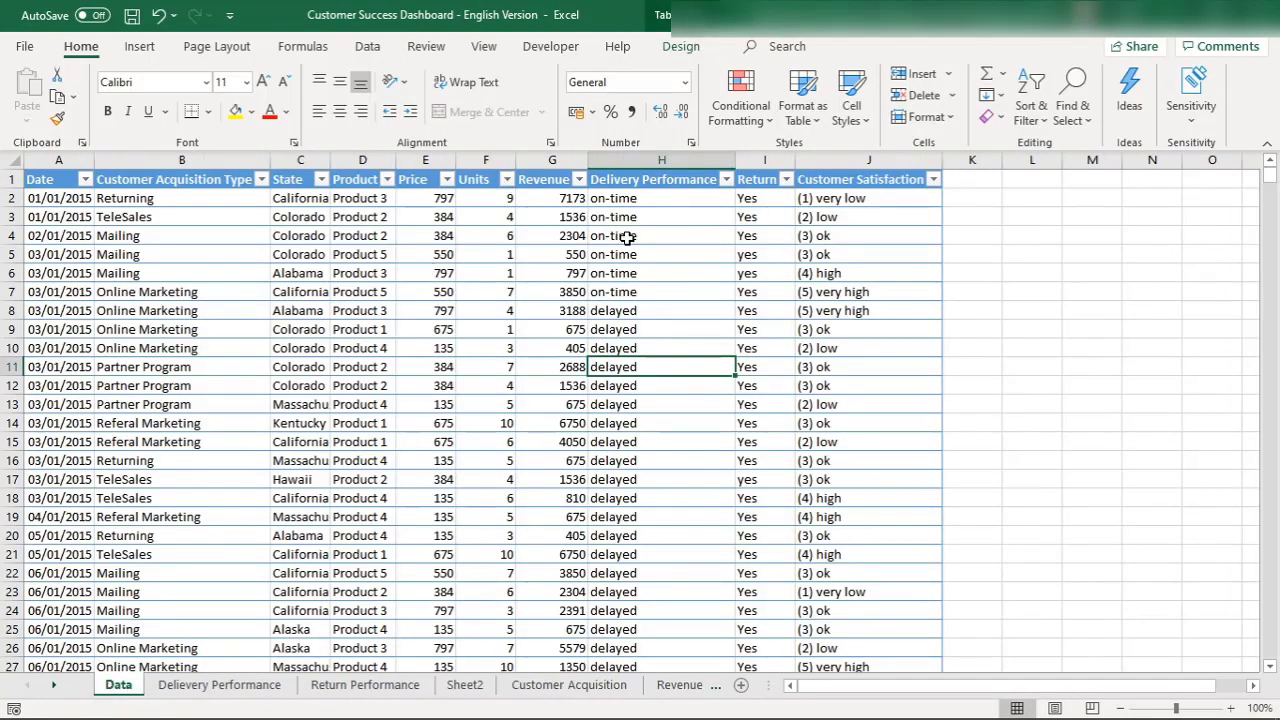
click(170, 180)
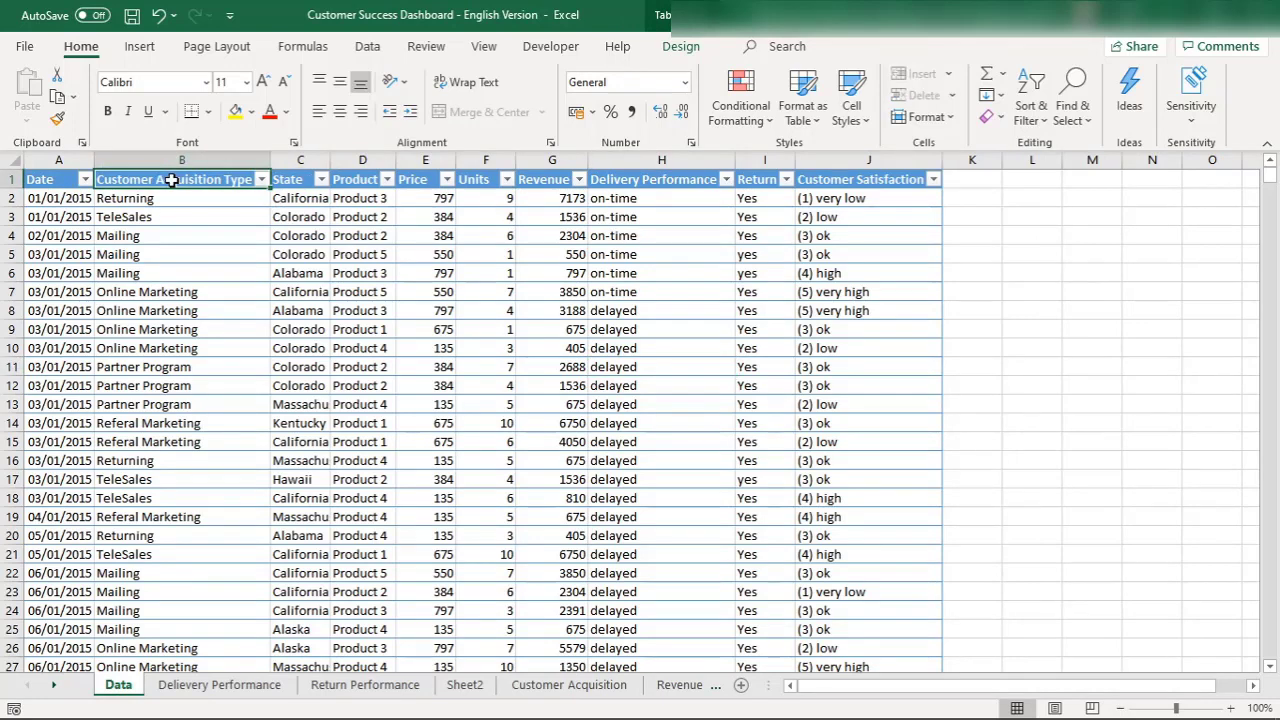
click(288, 181)
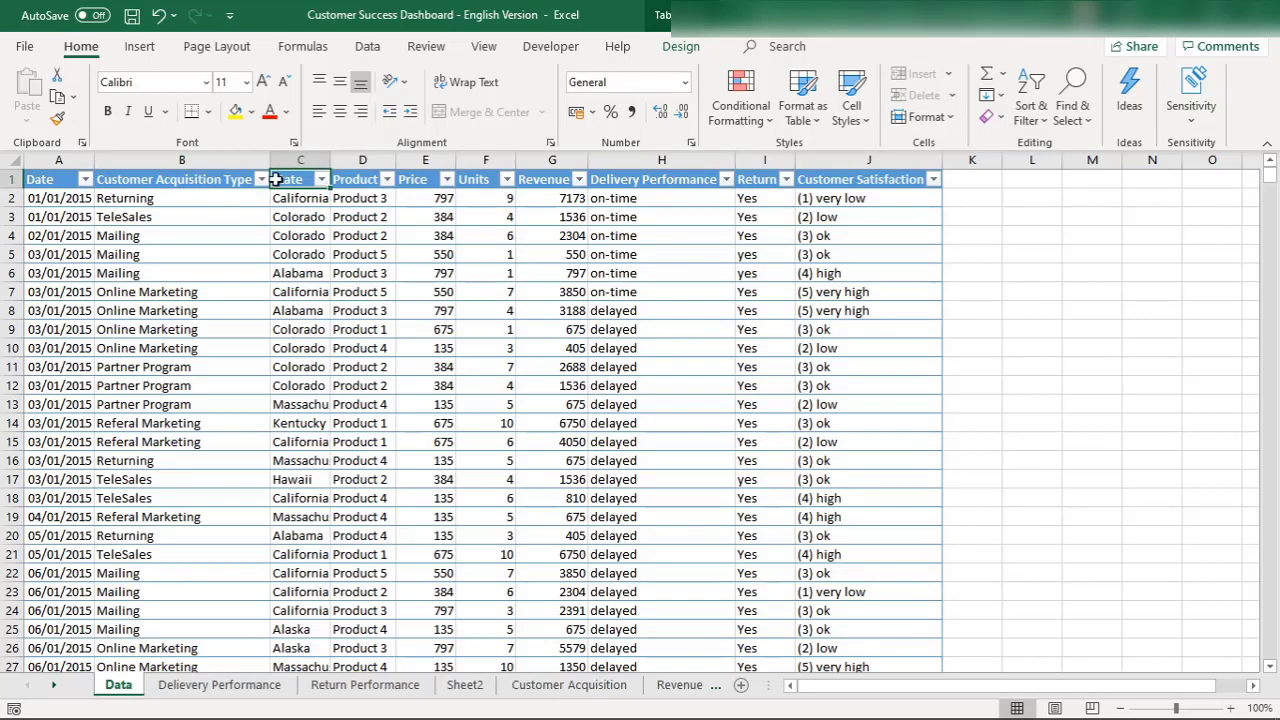
click(195, 179)
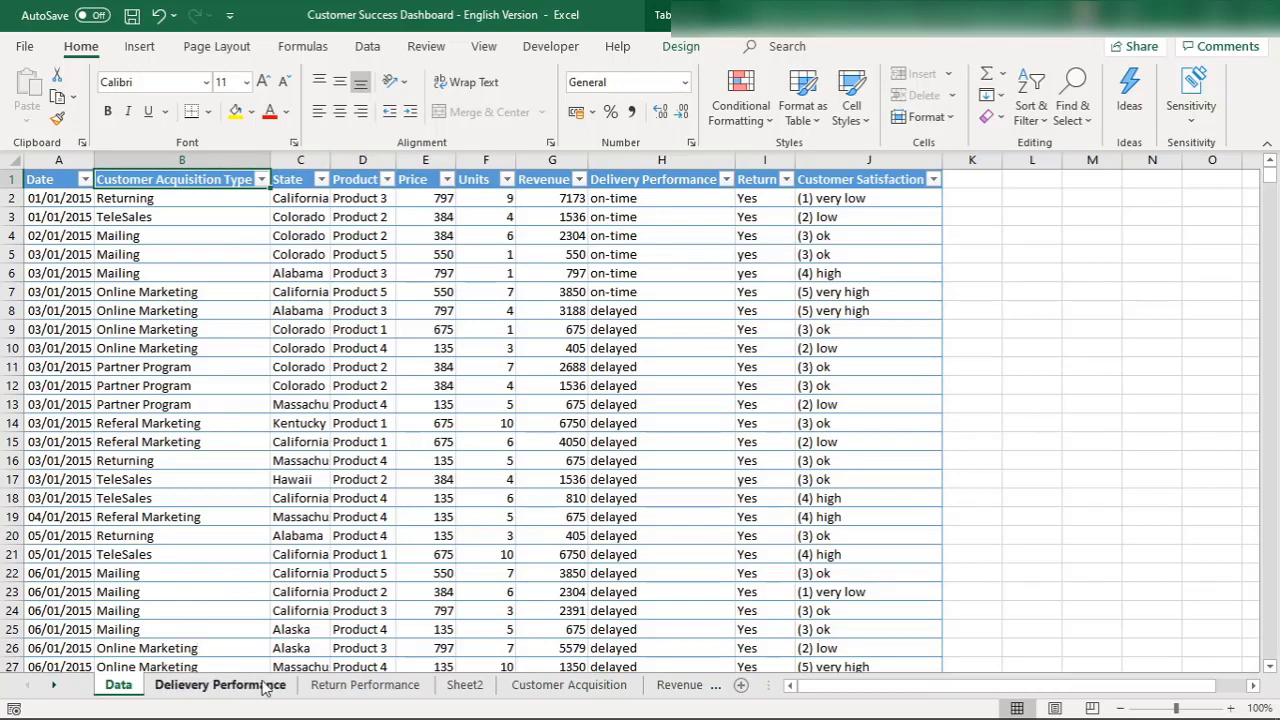
Step: Create a PivotTable from the Sales_Data table in cell A1 of the existing Customer Acquisition sheet
click(553, 686)
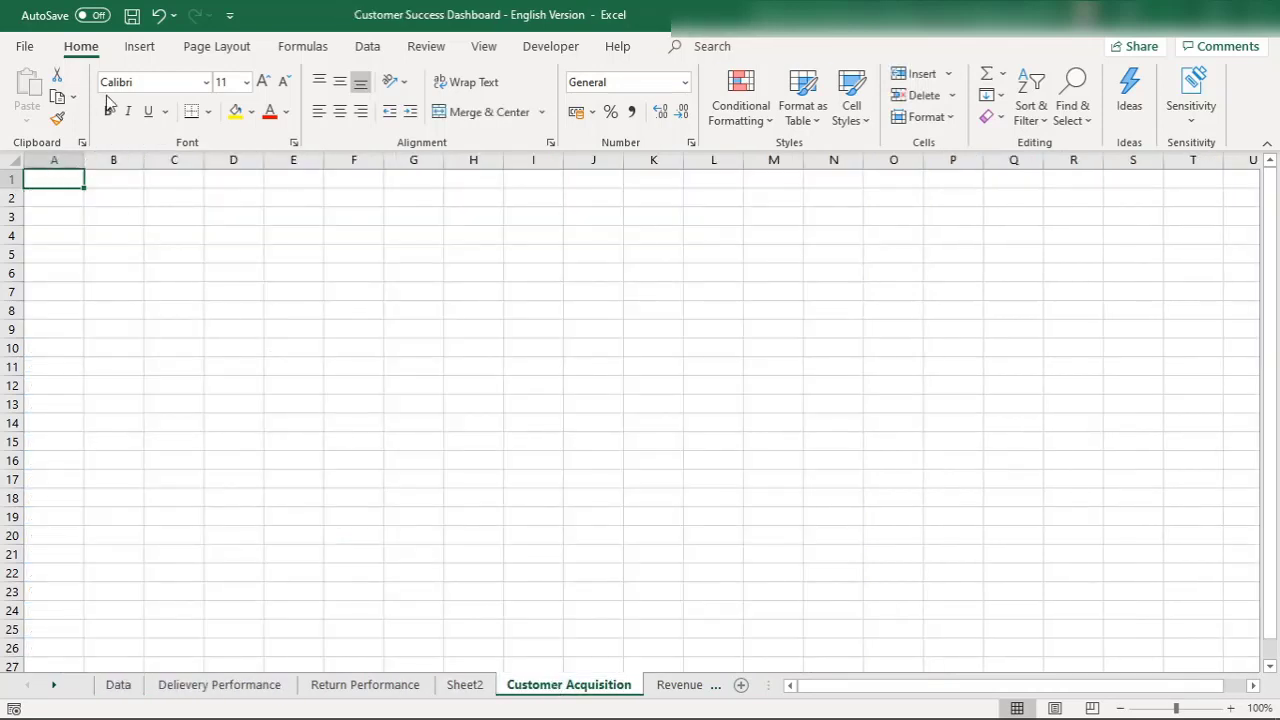
click(140, 47)
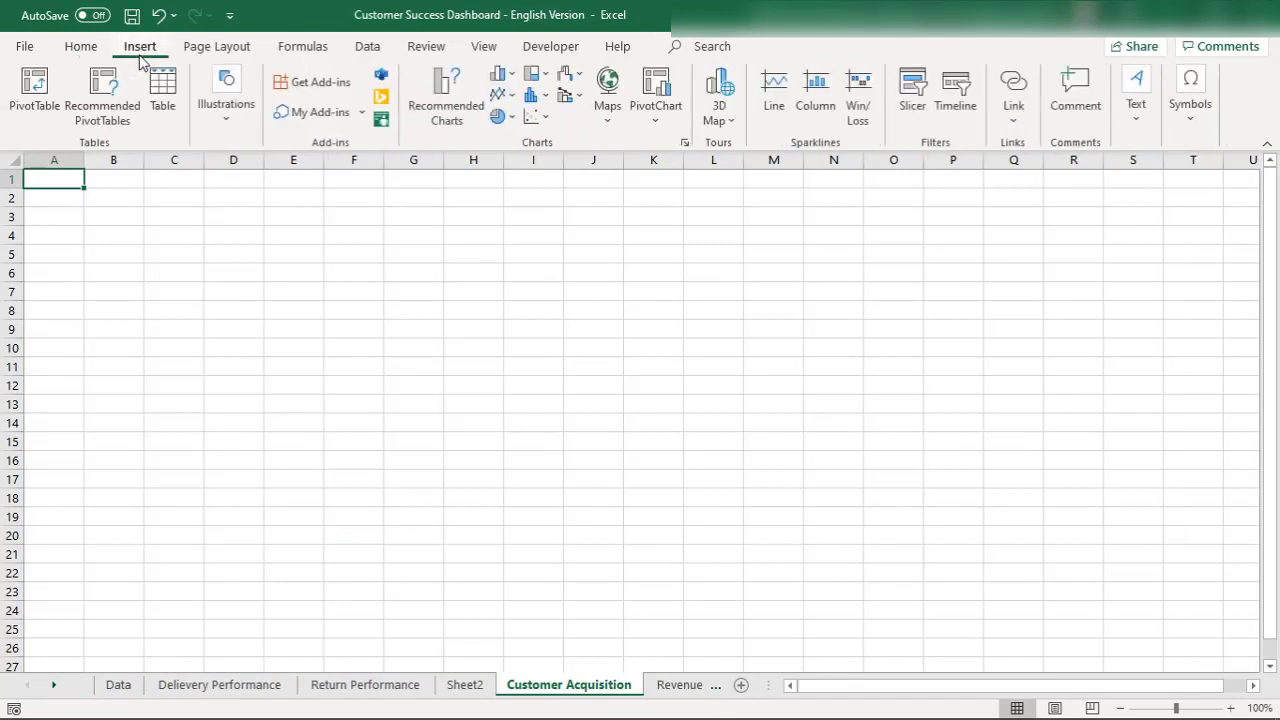
click(34, 88)
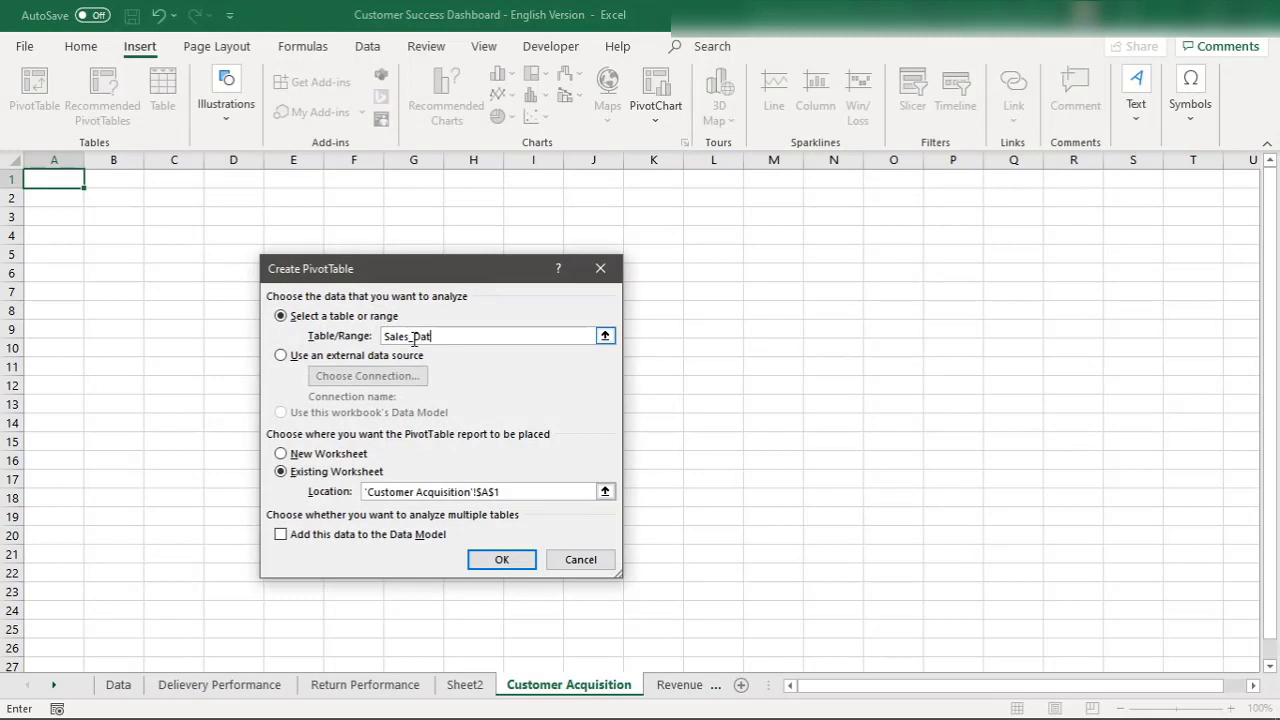
text(Sales_Data)
key(Return)
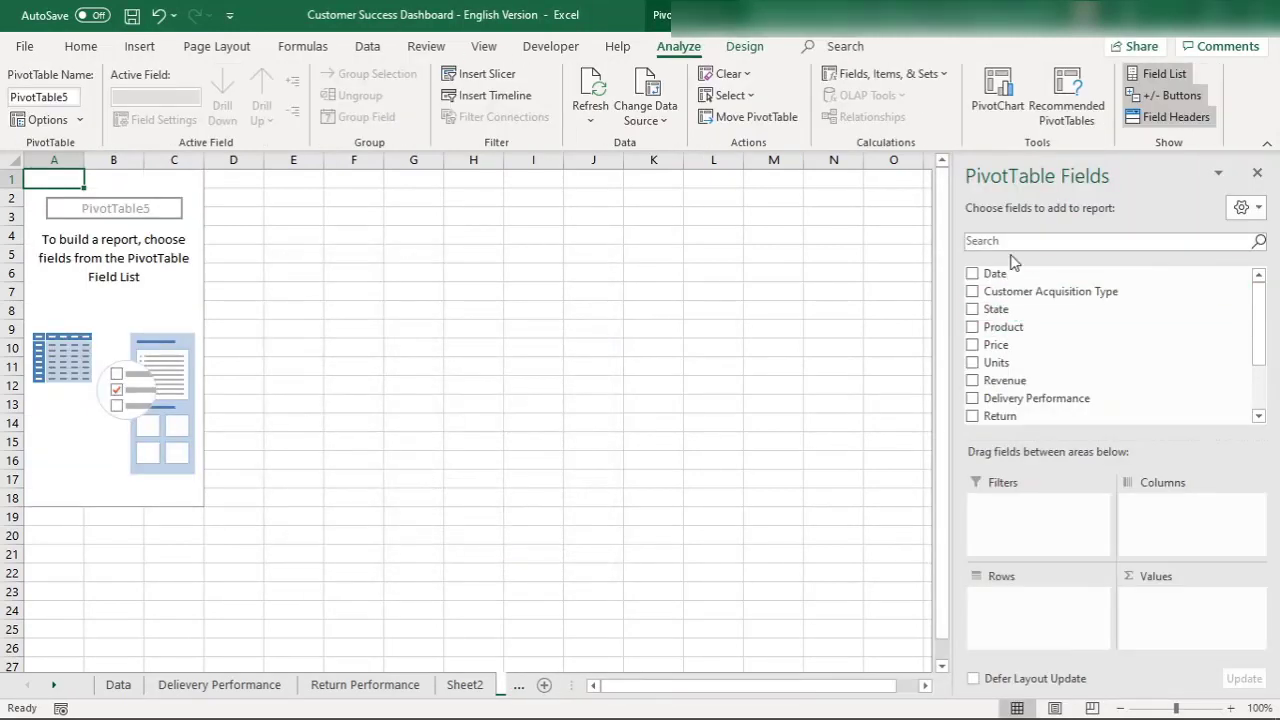
Step: Add Customer Acquisition Type as the PivotTable's rows and the count of State as its values
click(972, 291)
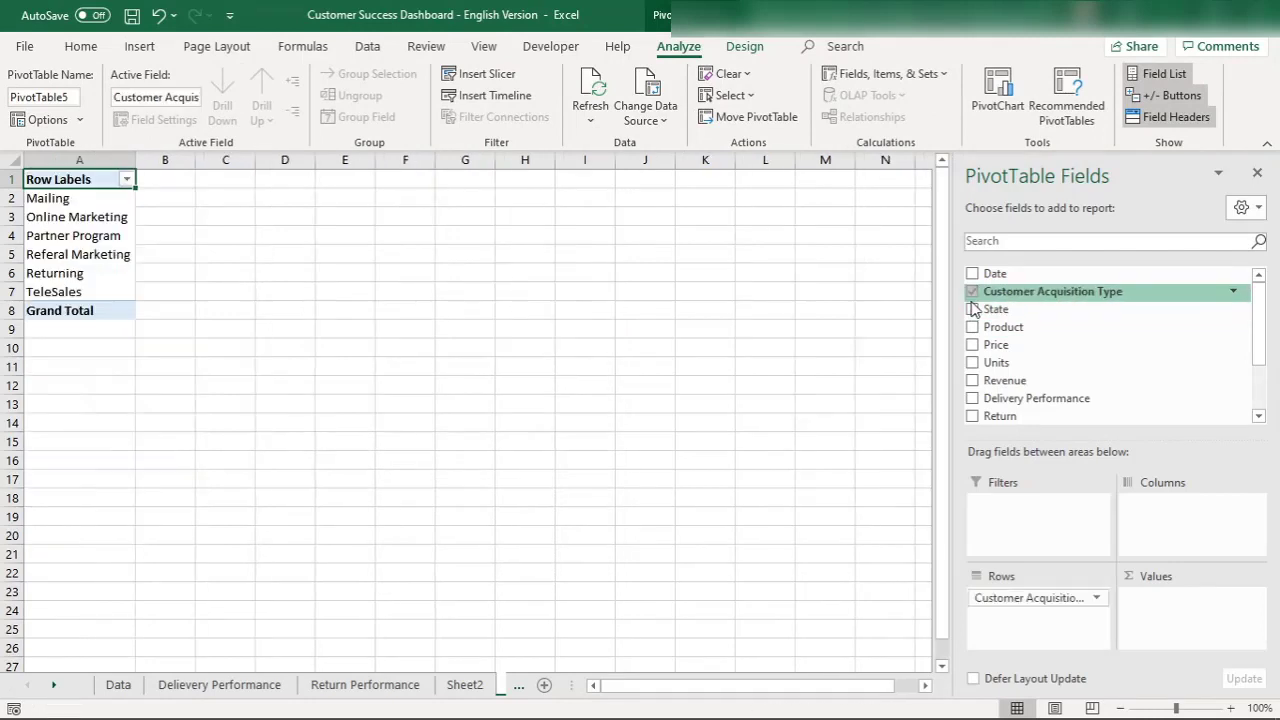
click(972, 309)
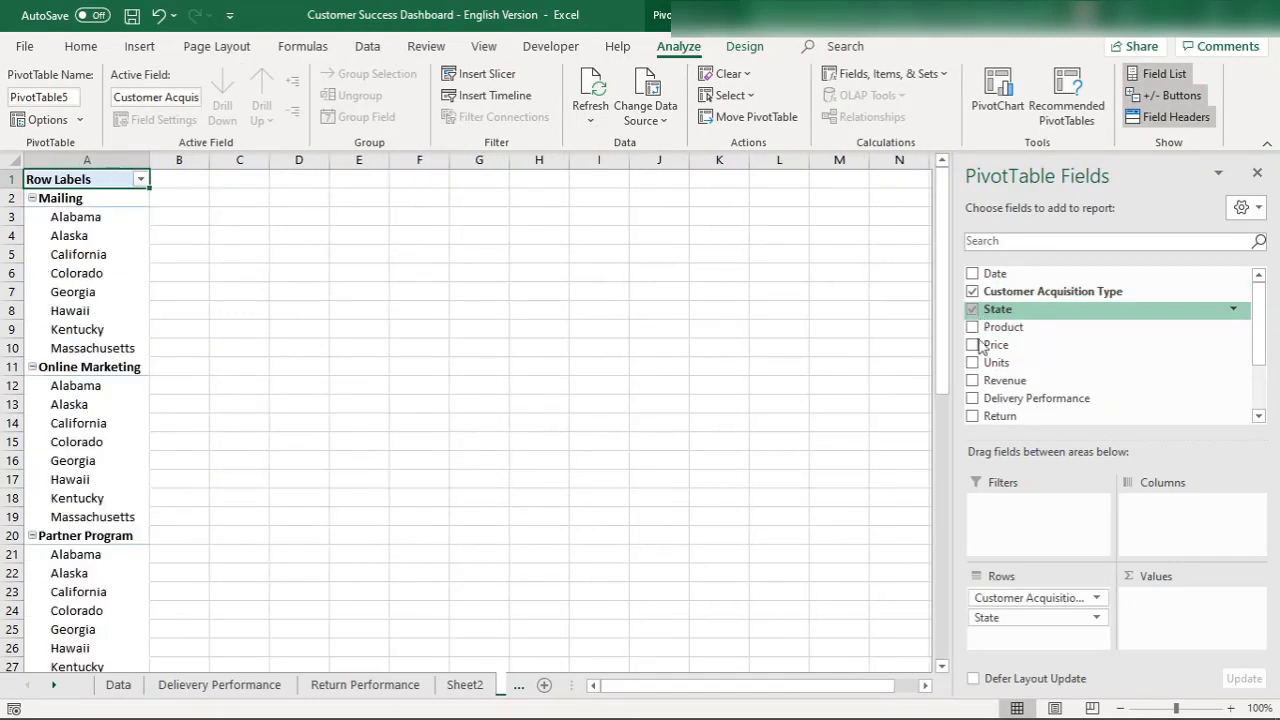
drag(1030, 622, 1175, 615)
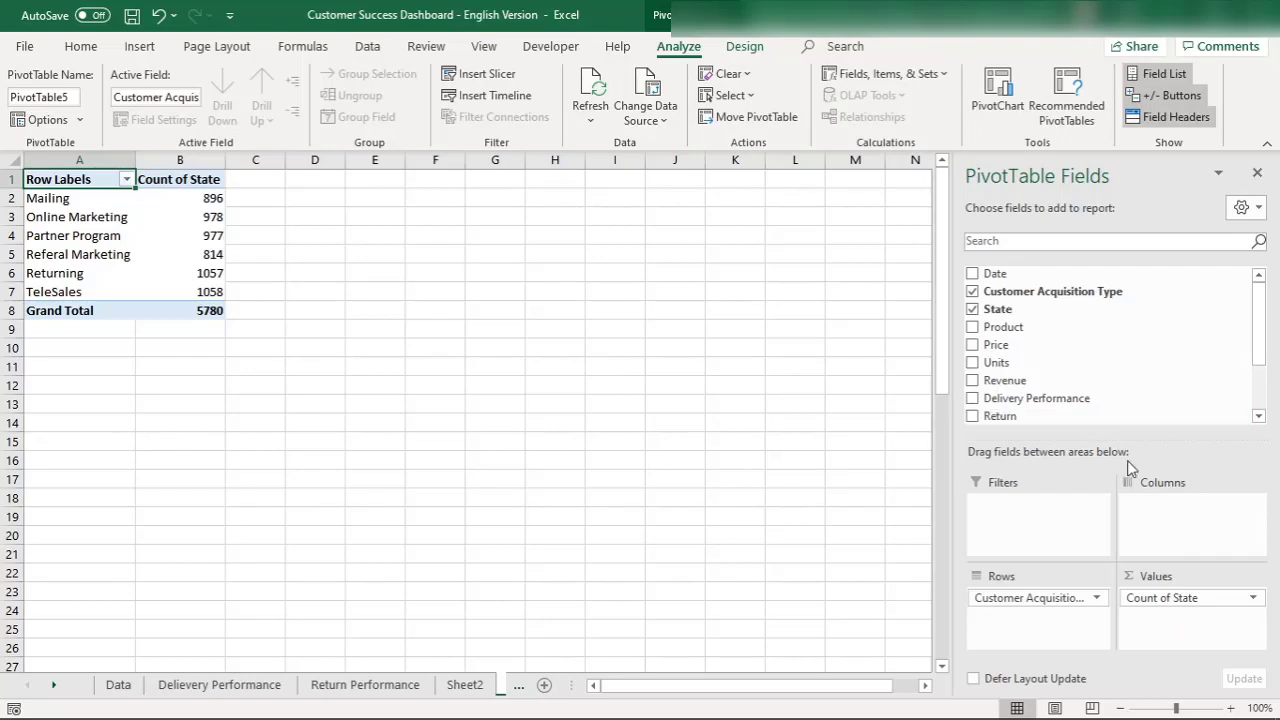
Step: Rename the PivotTable's Count of State value field to Count of Customers
click(1253, 599)
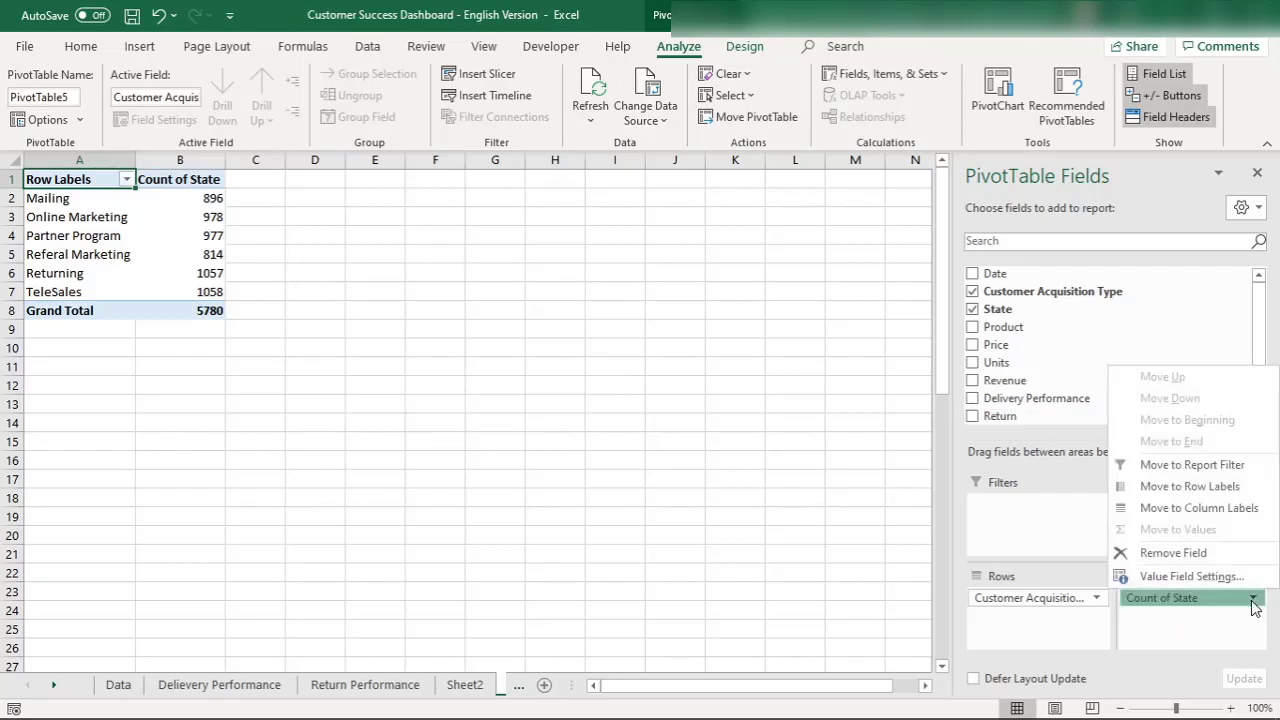
click(1198, 576)
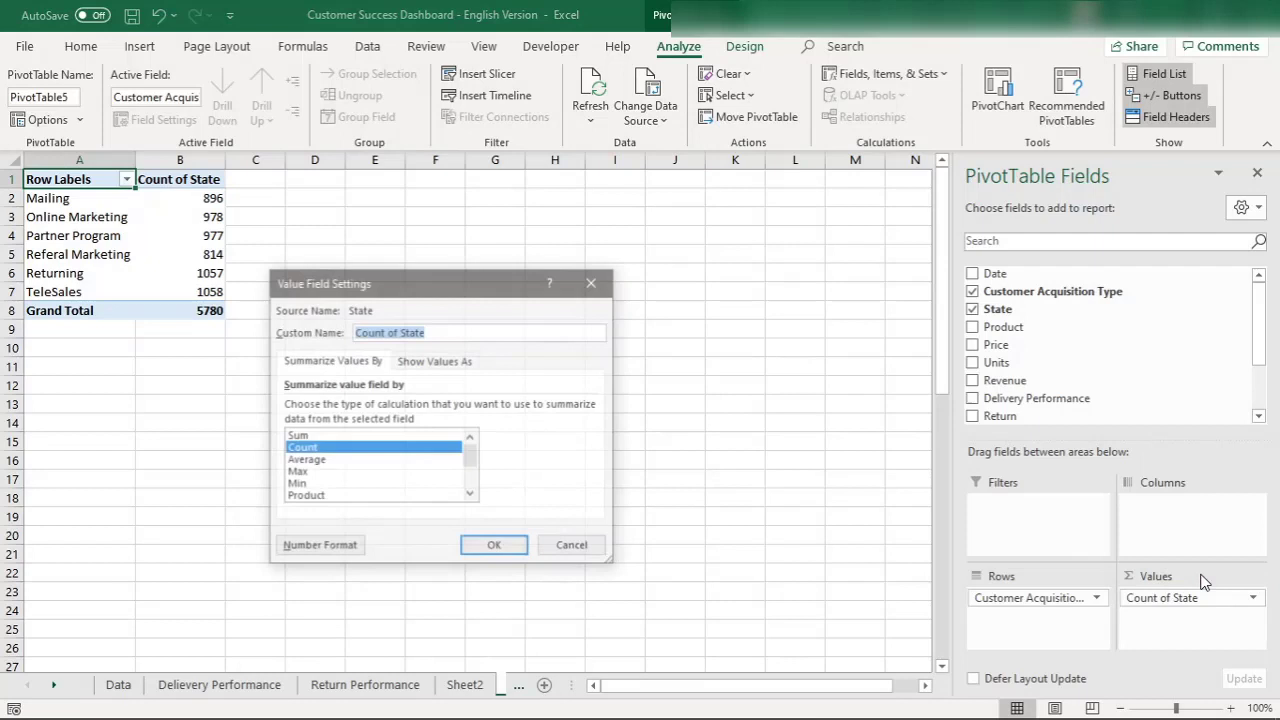
click(444, 333)
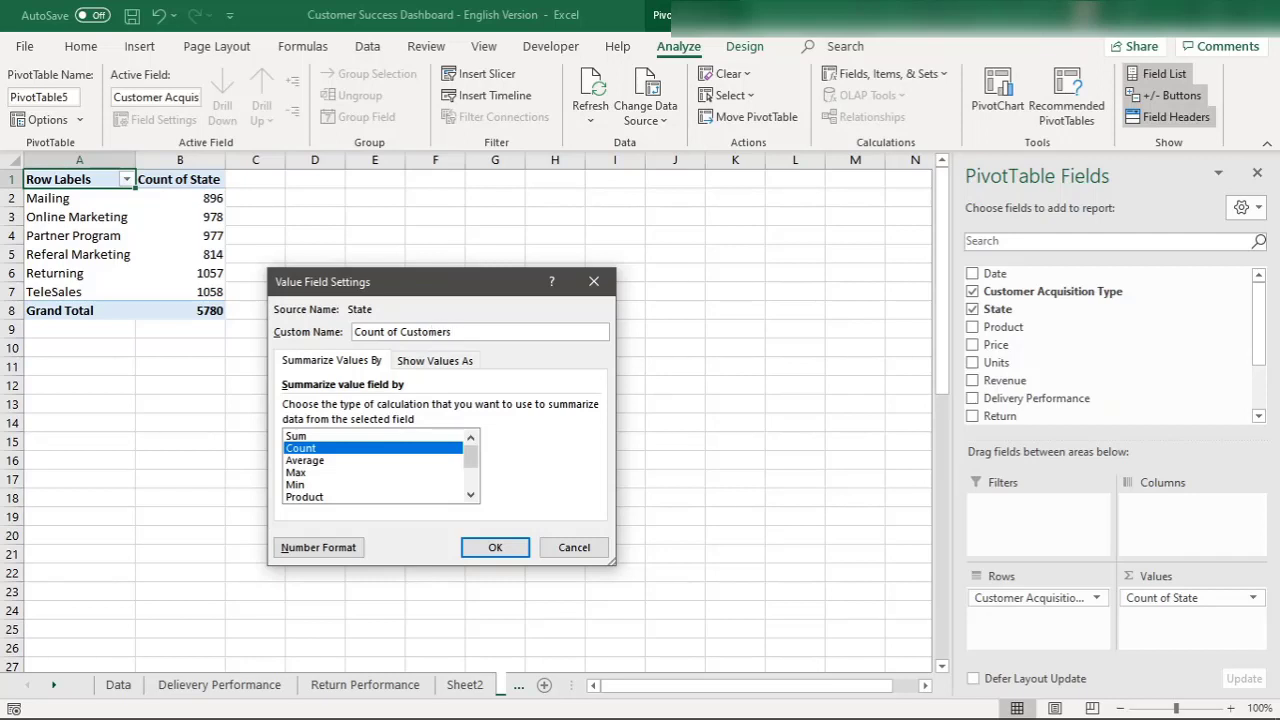
key(Return)
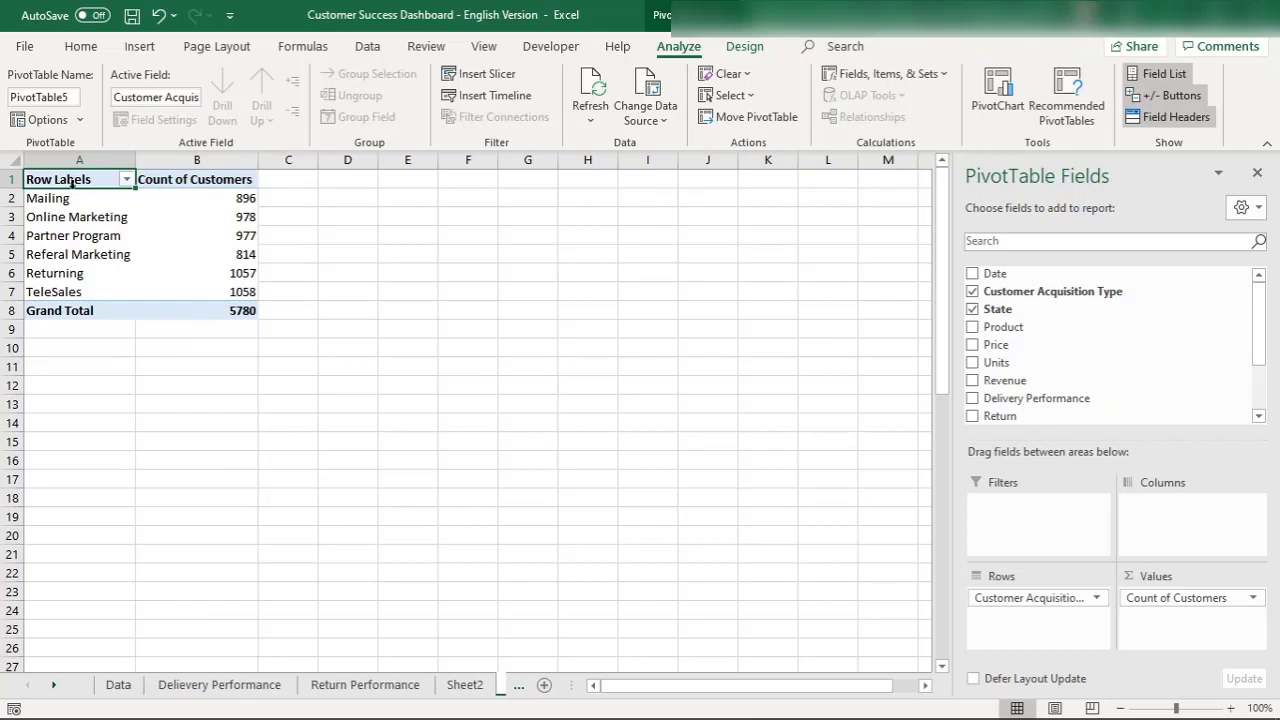
Step: Try to insert a Waterfall chart directly from the customer acquisition PivotTable
click(150, 47)
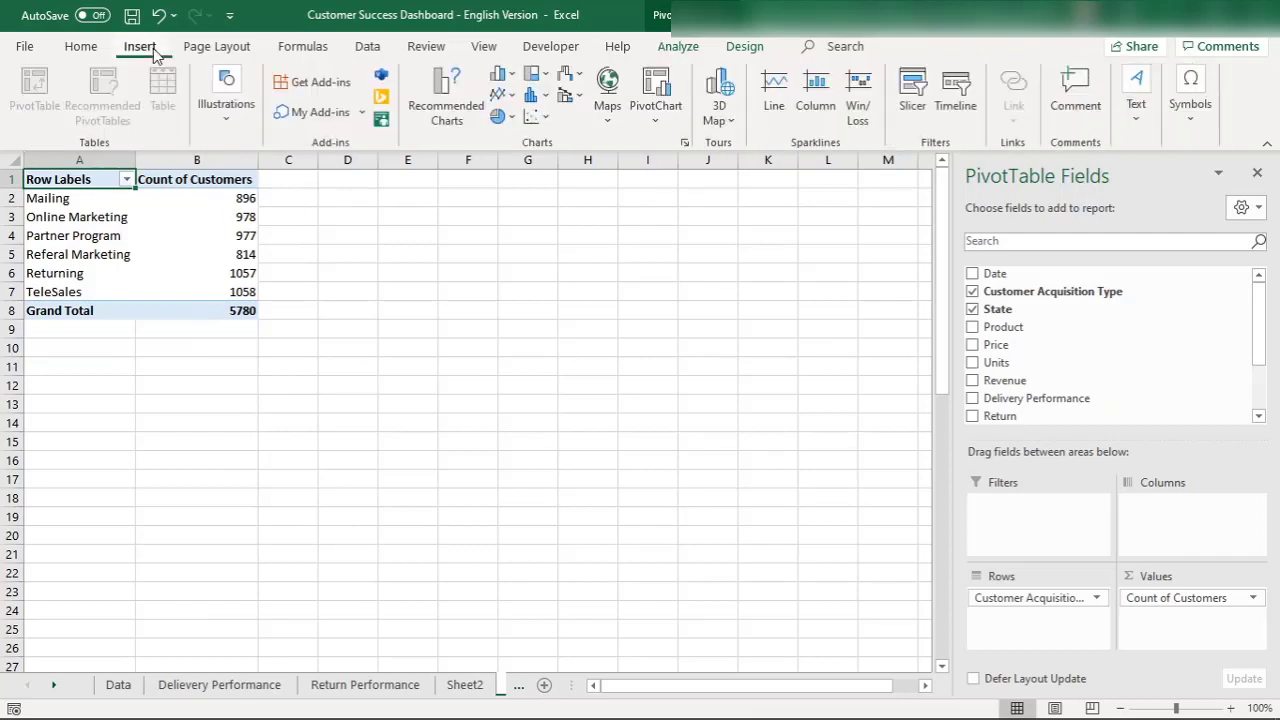
click(575, 78)
click(591, 146)
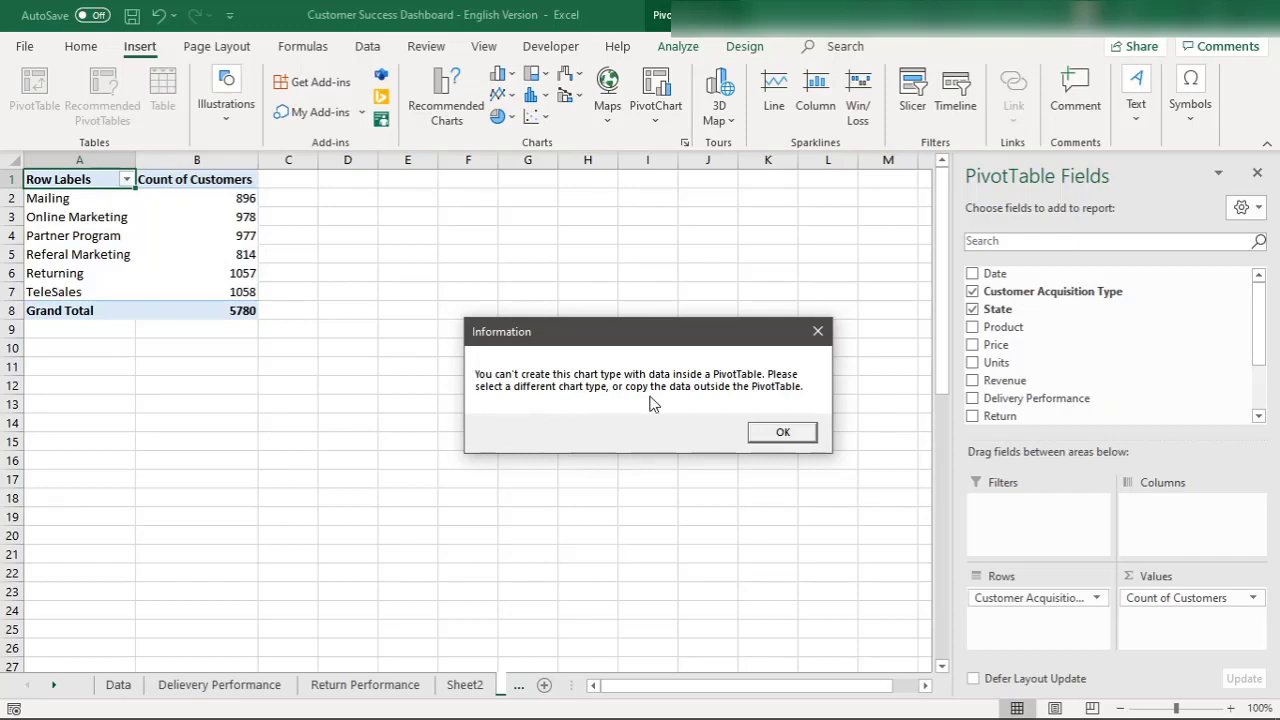
click(790, 432)
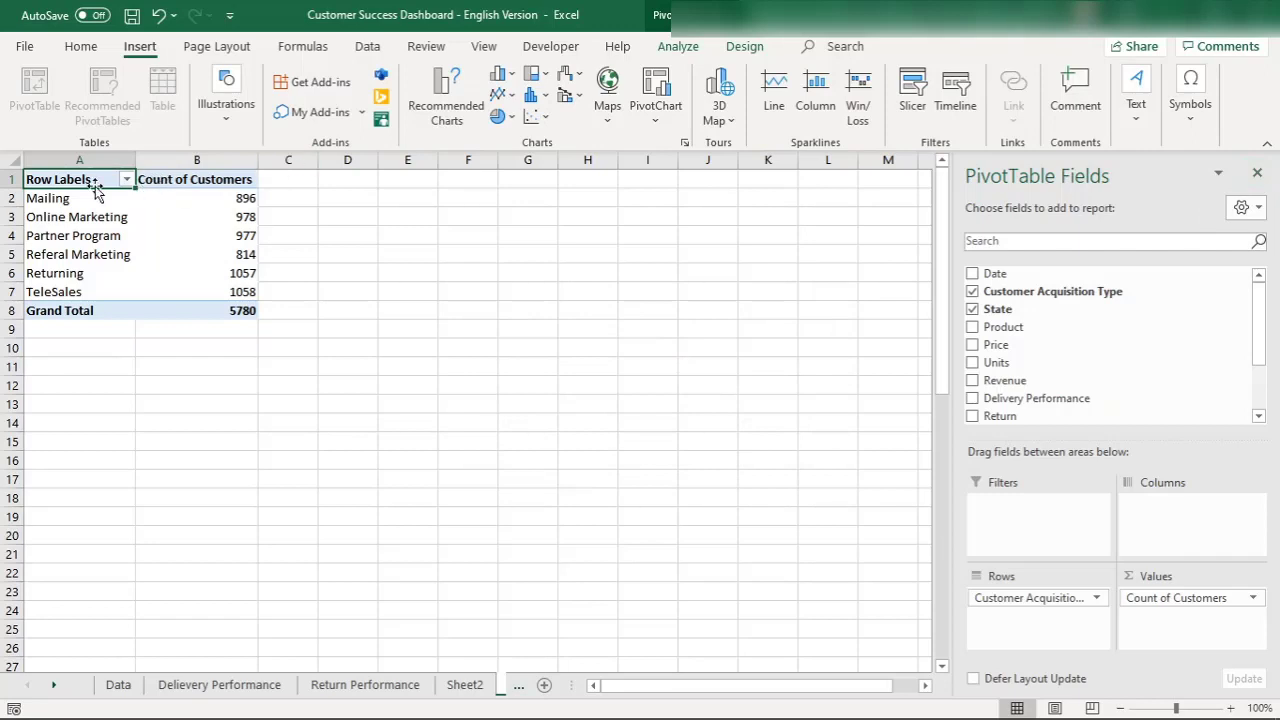
Step: Copy the whole PivotTable, A1:B8, and paste it at cell E1
drag(94, 185, 228, 308)
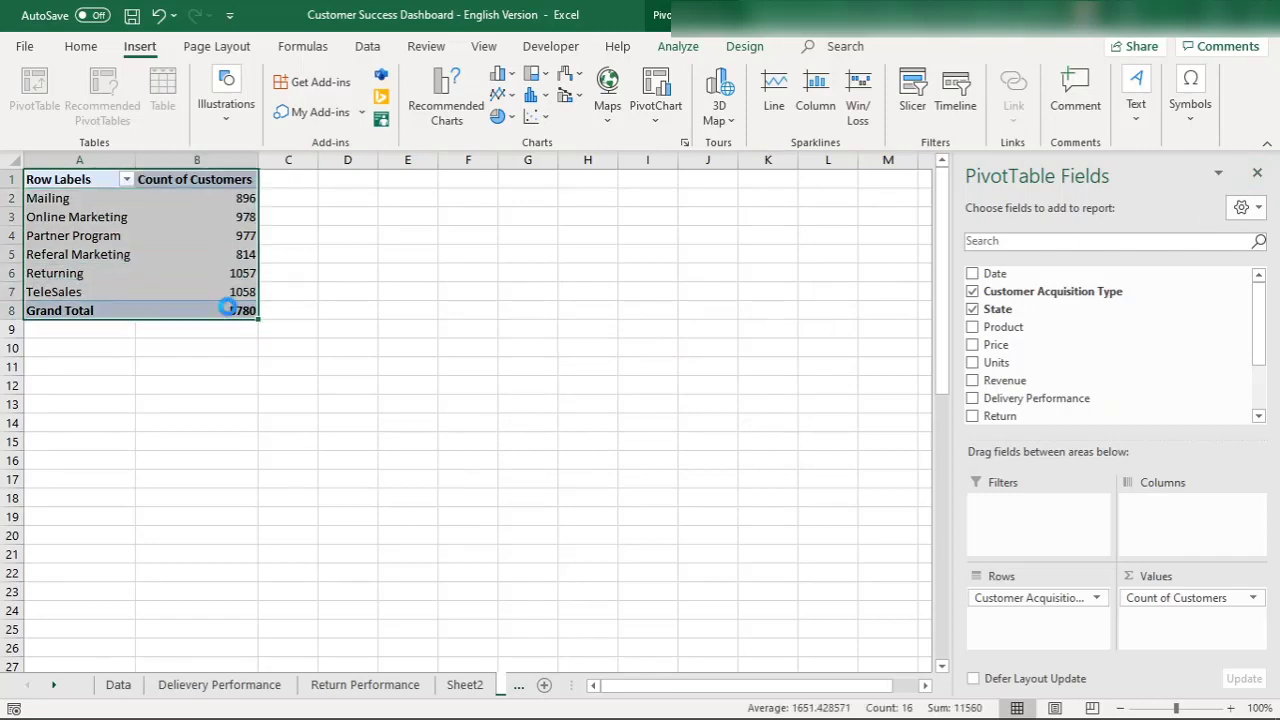
key(ctrl+c)
click(417, 173)
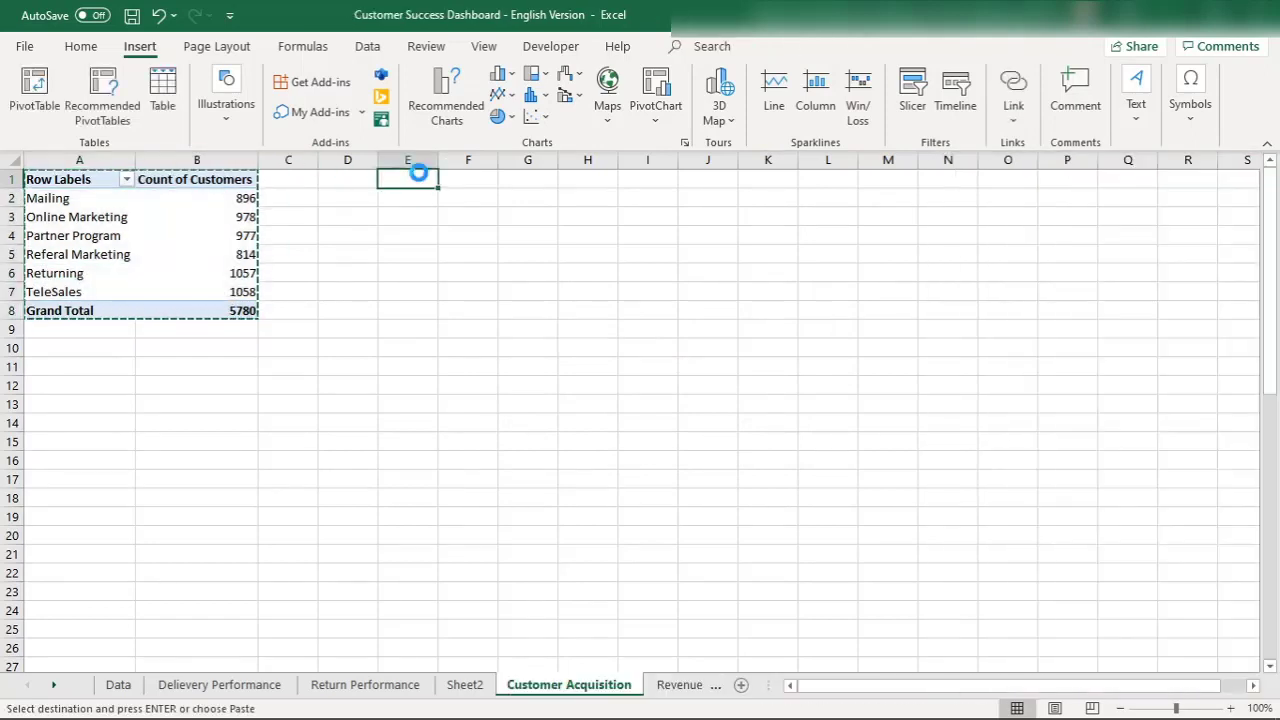
key(ctrl+v)
Step: Try to insert a Waterfall chart from the pasted PivotTable copy, and undo the paste
click(572, 75)
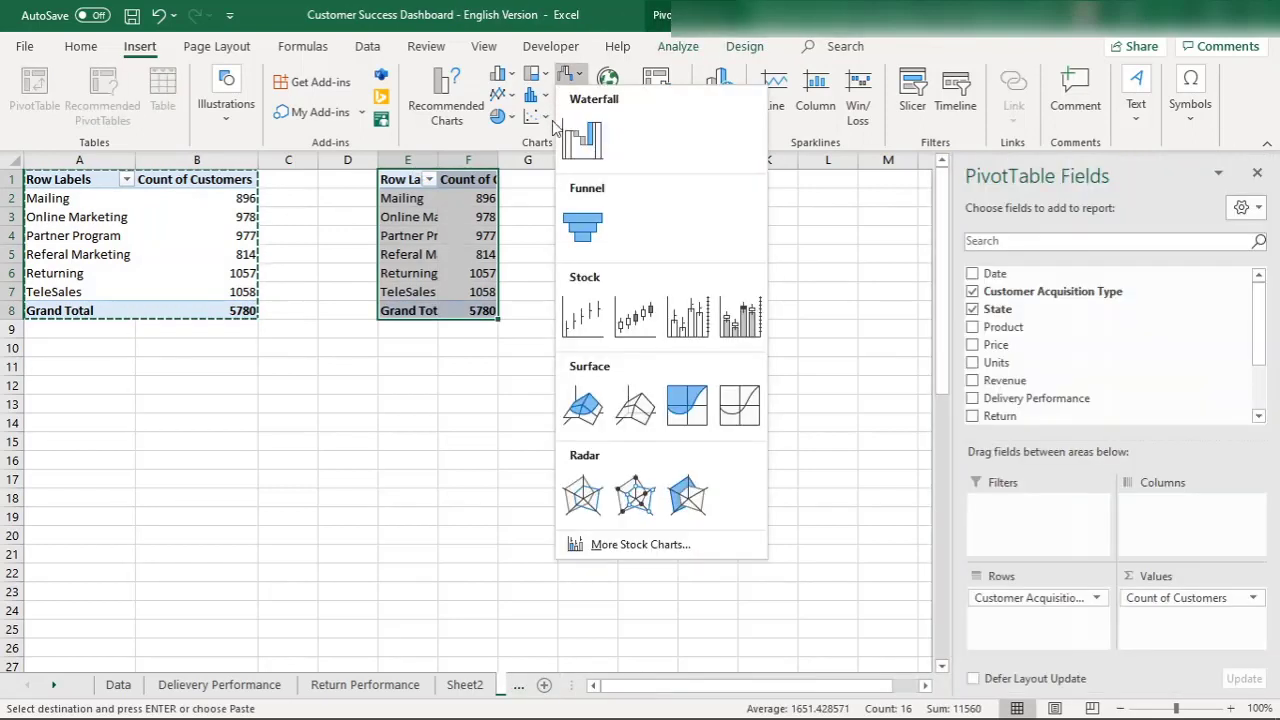
click(582, 140)
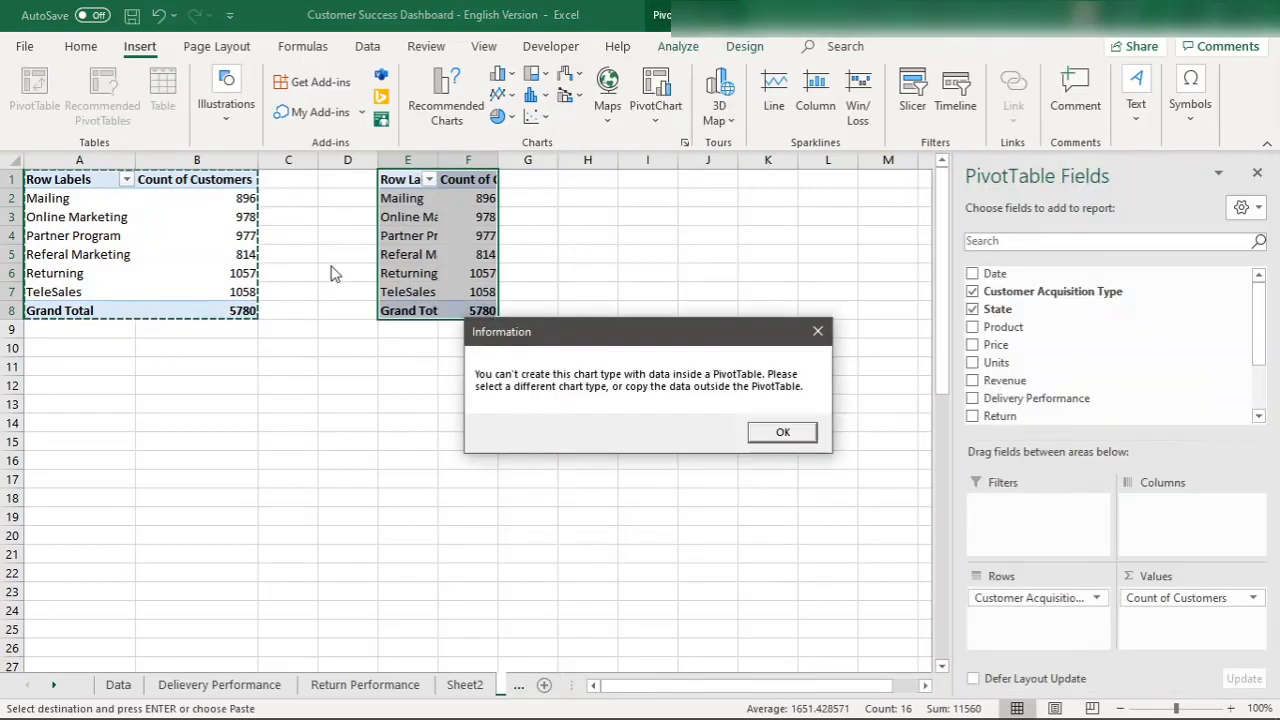
click(783, 434)
click(421, 376)
key(ctrl+z)
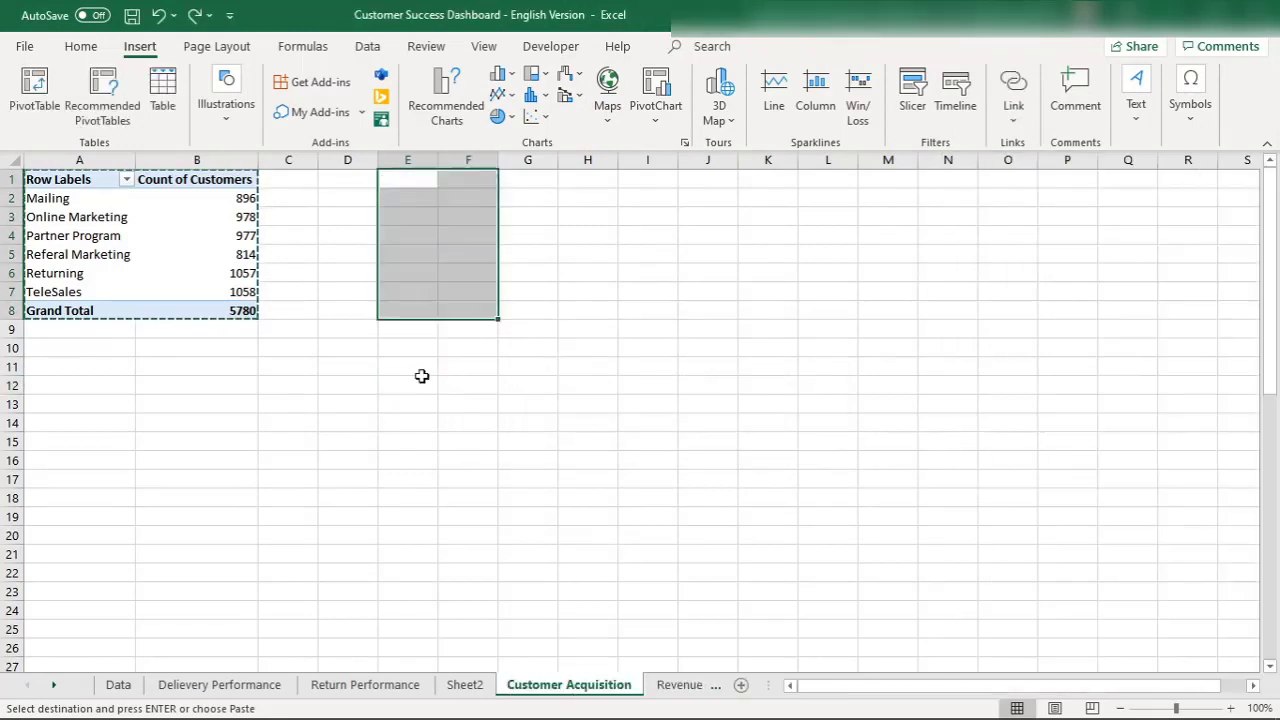
Step: Paste the copied PivotTable as values only at E1 and insert a Waterfall chart from them
click(411, 180)
right_click(411, 180)
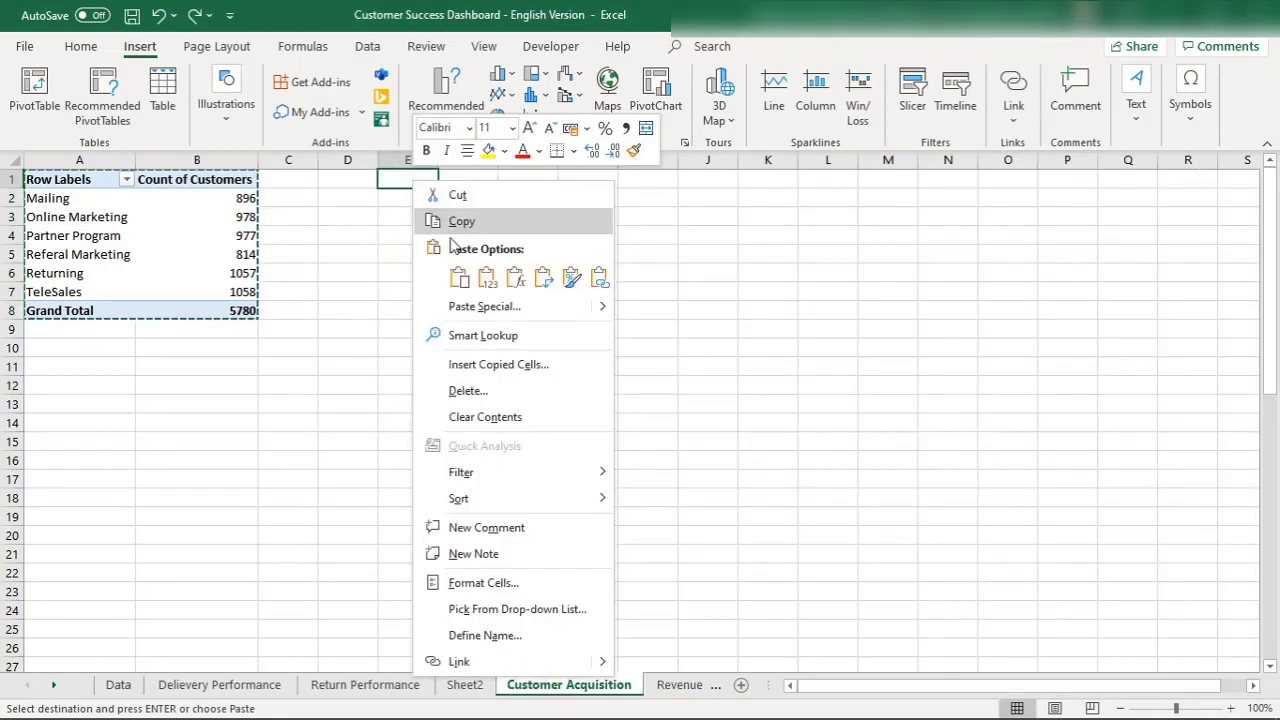
click(487, 277)
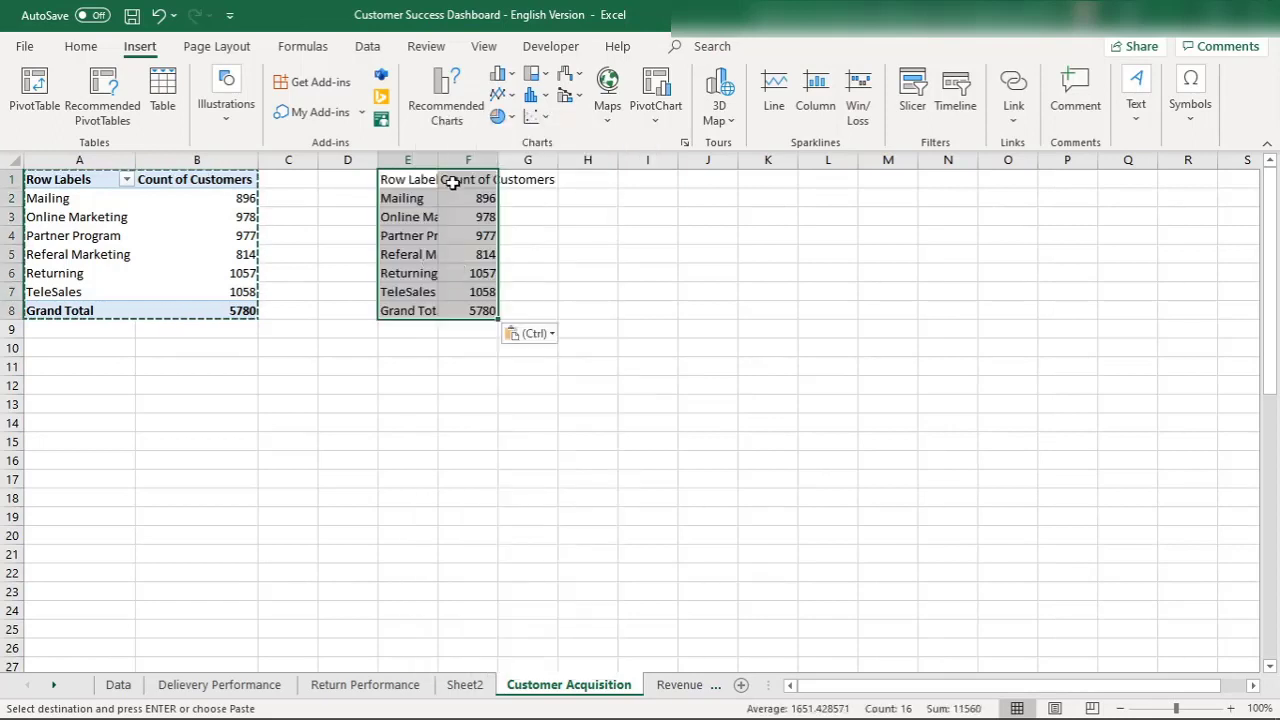
click(581, 78)
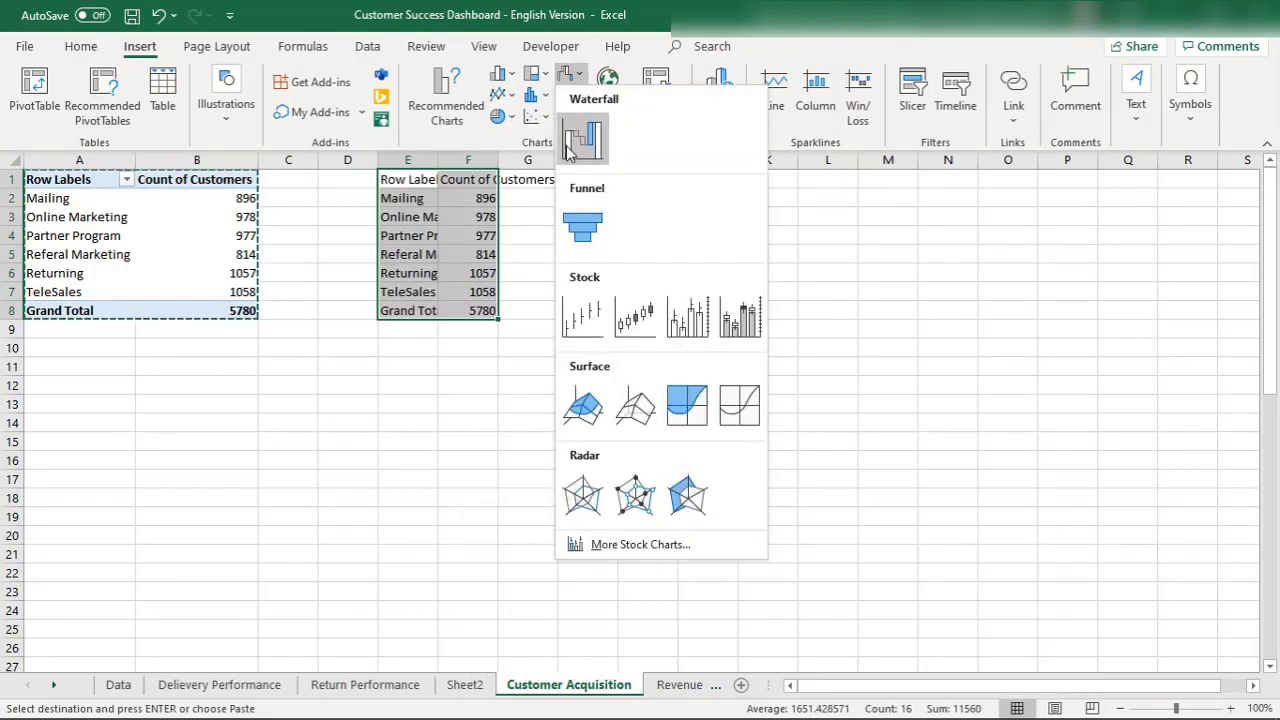
click(576, 150)
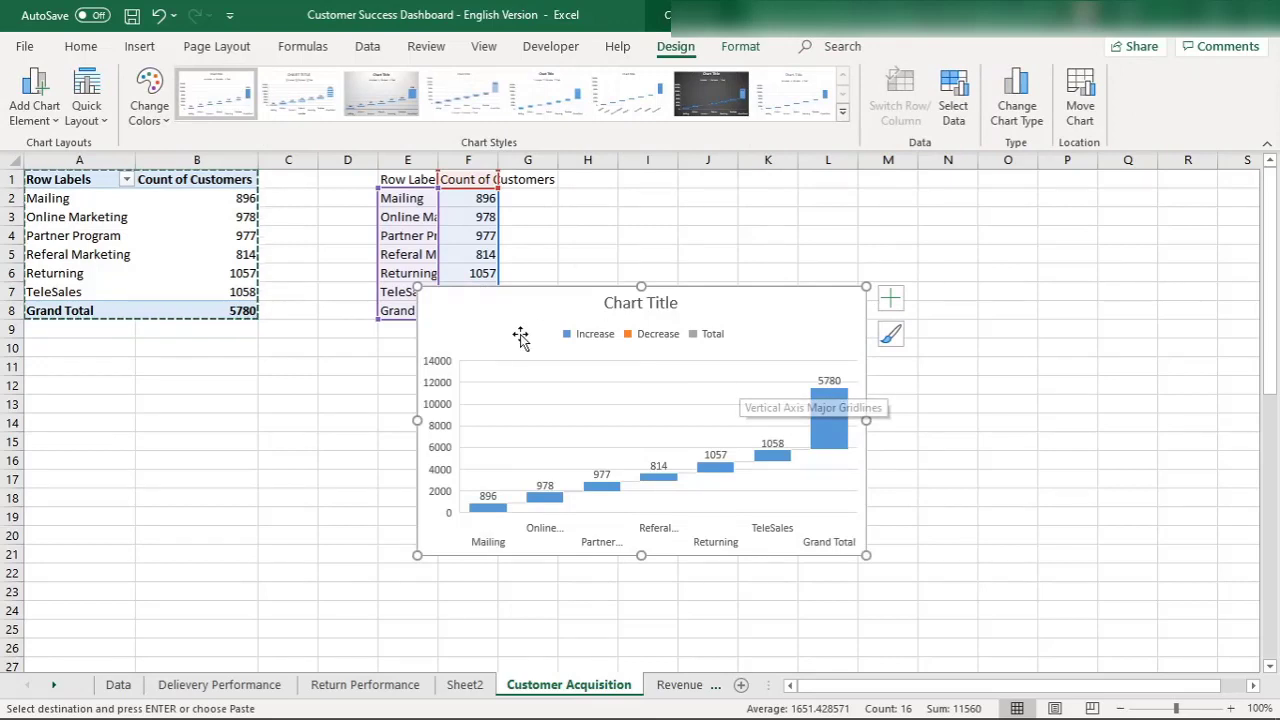
Step: Delete the Waterfall chart and the pasted static values in columns E and F
click(494, 305)
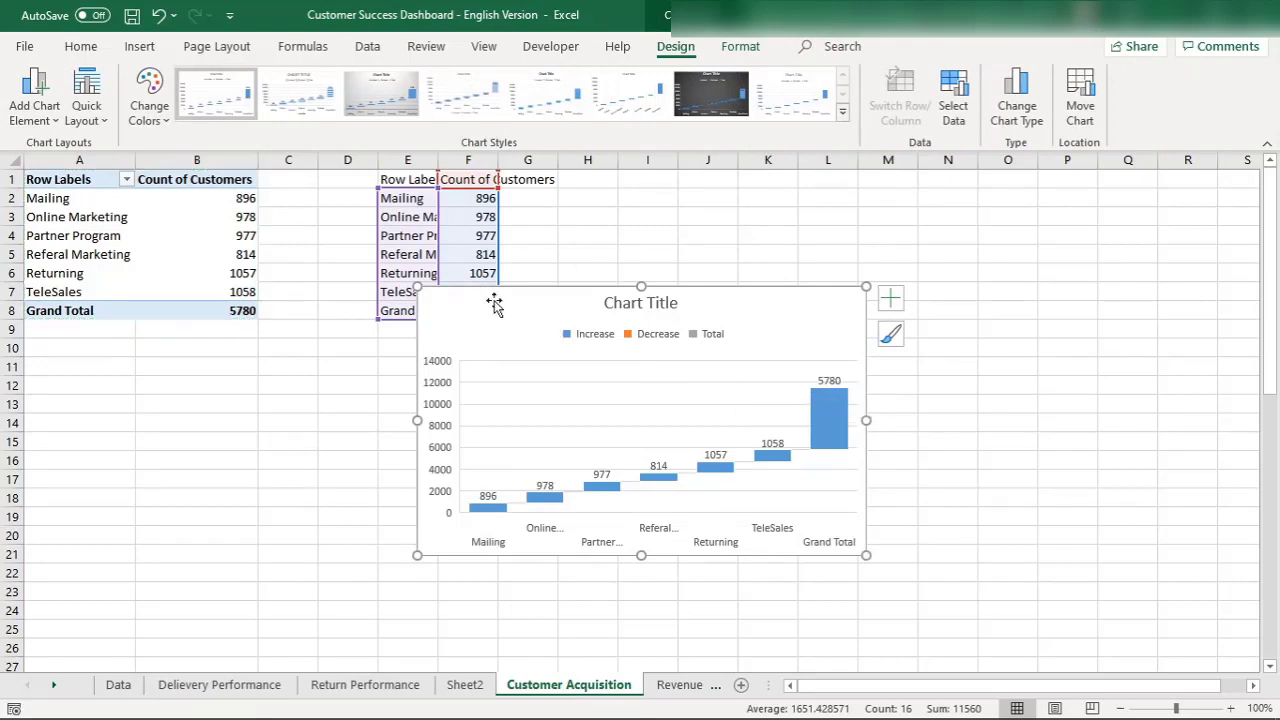
key(Delete)
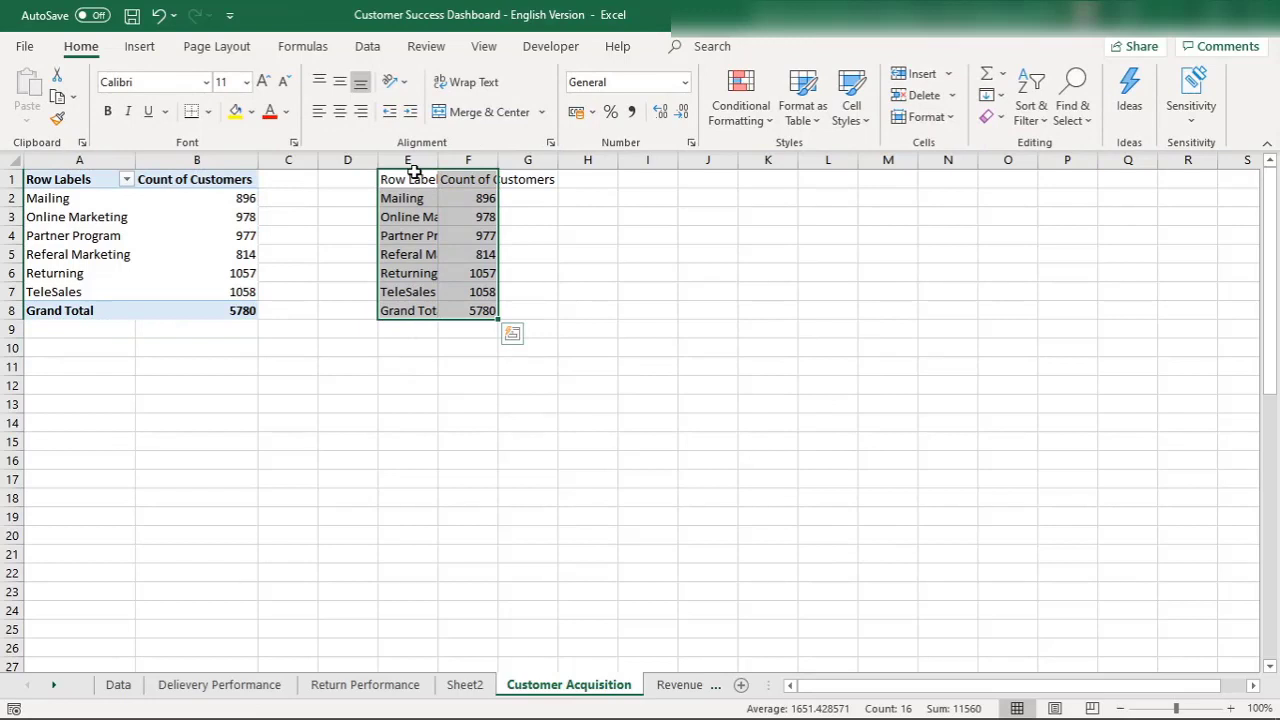
drag(398, 160, 465, 160)
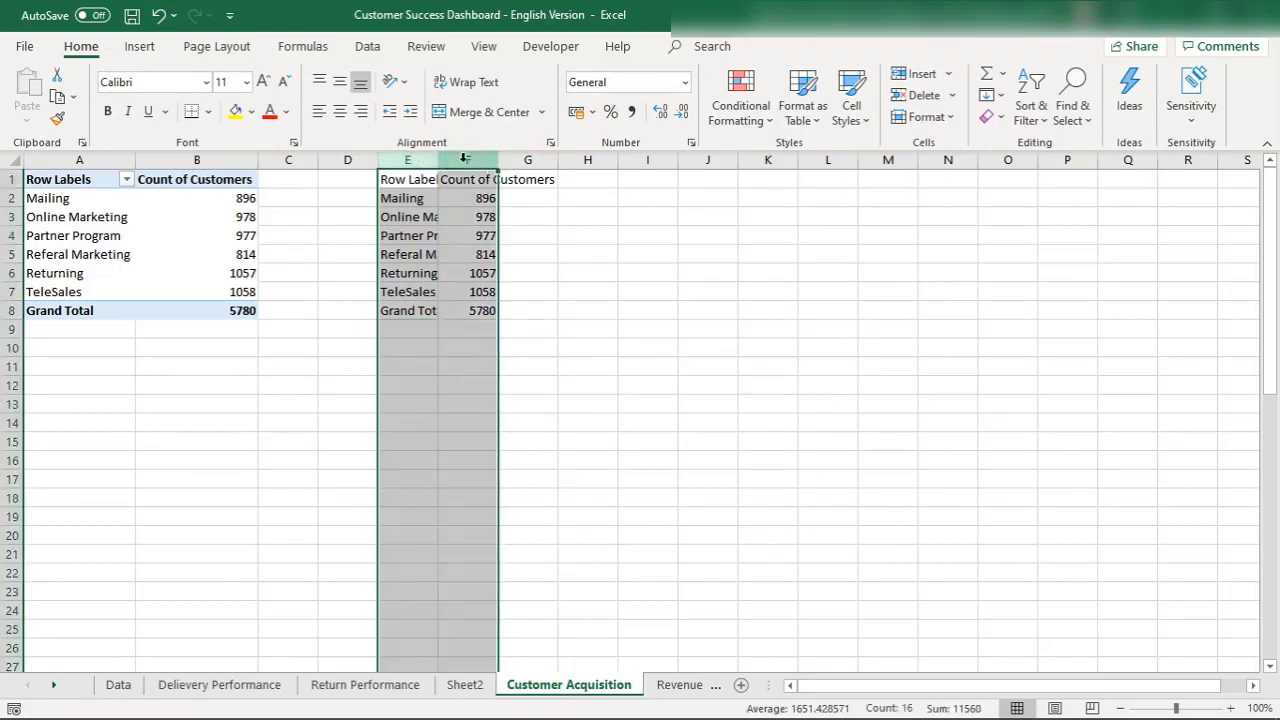
right_click(465, 160)
click(506, 340)
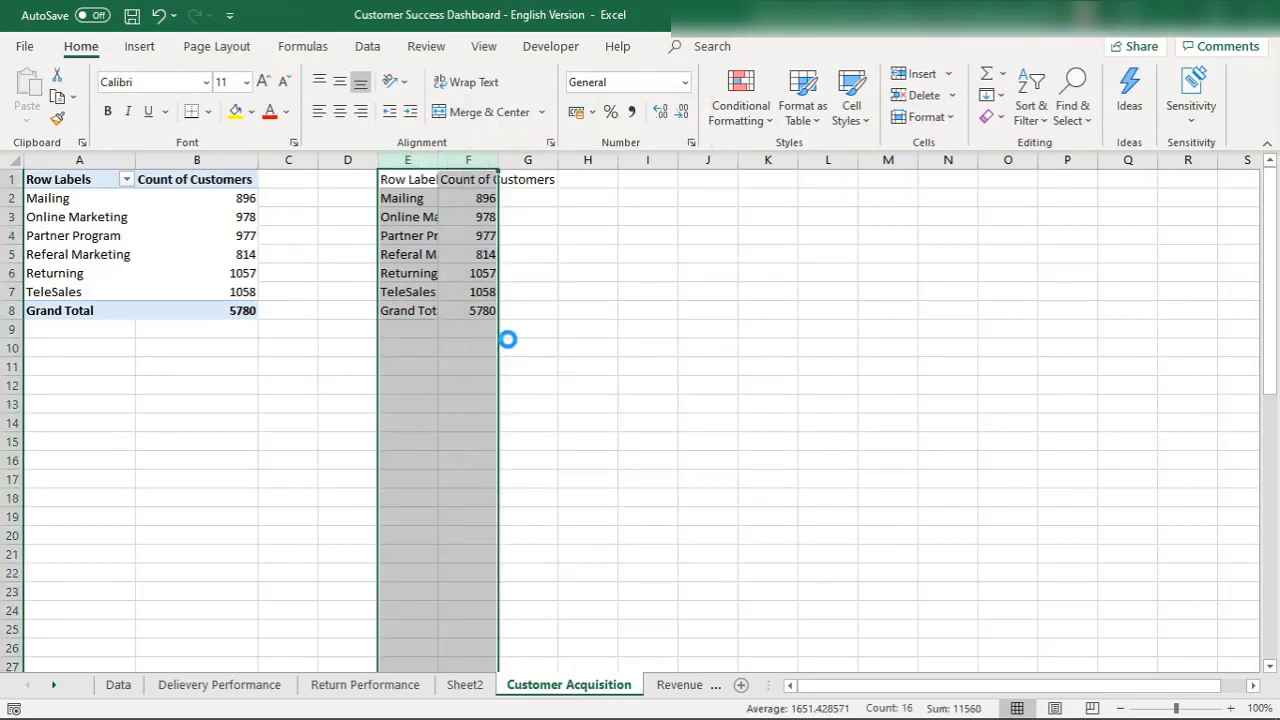
click(396, 179)
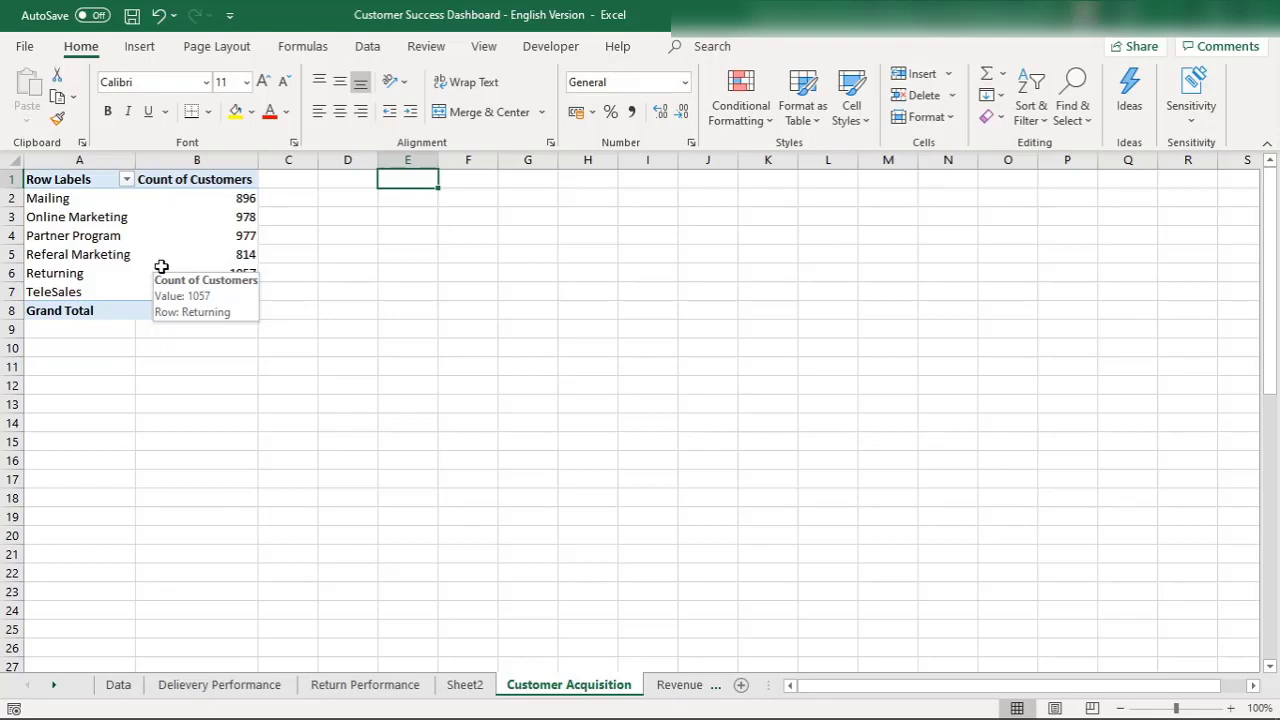
Step: Copy the PivotTable's row labels A1:A8 to cell E1 and fit column E's width to them
drag(72, 180, 67, 316)
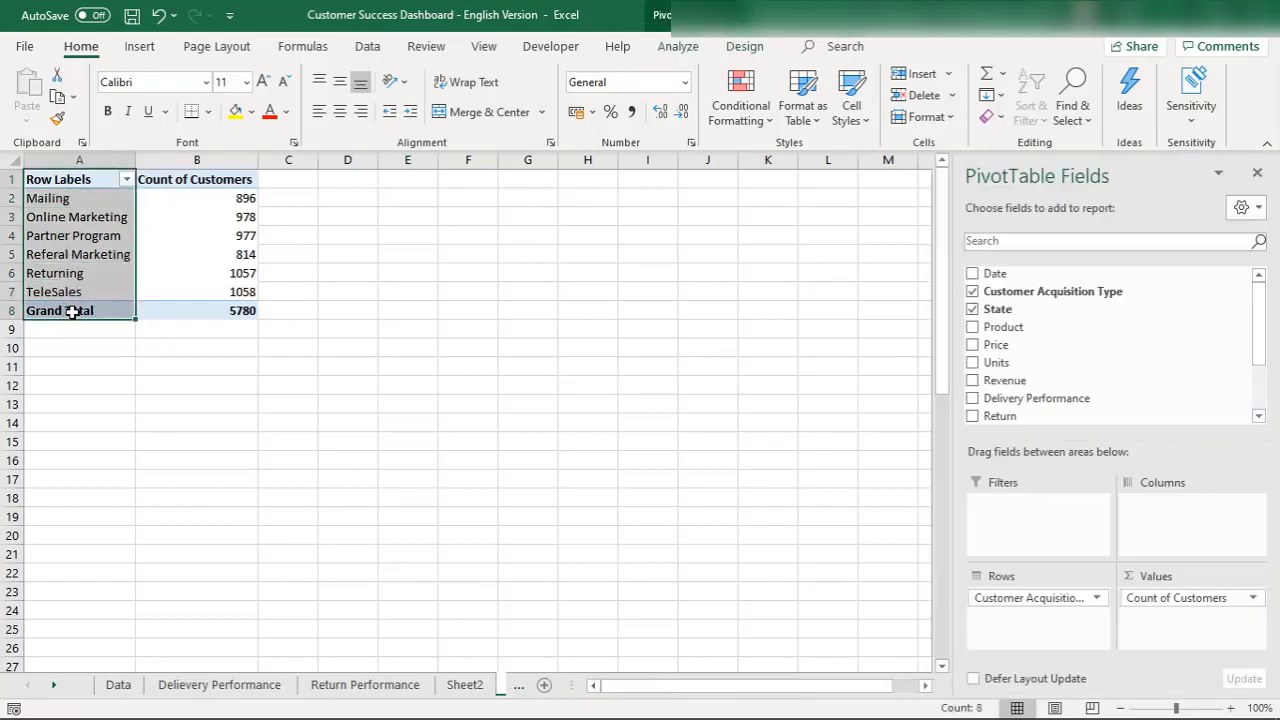
key(ctrl+c)
click(349, 186)
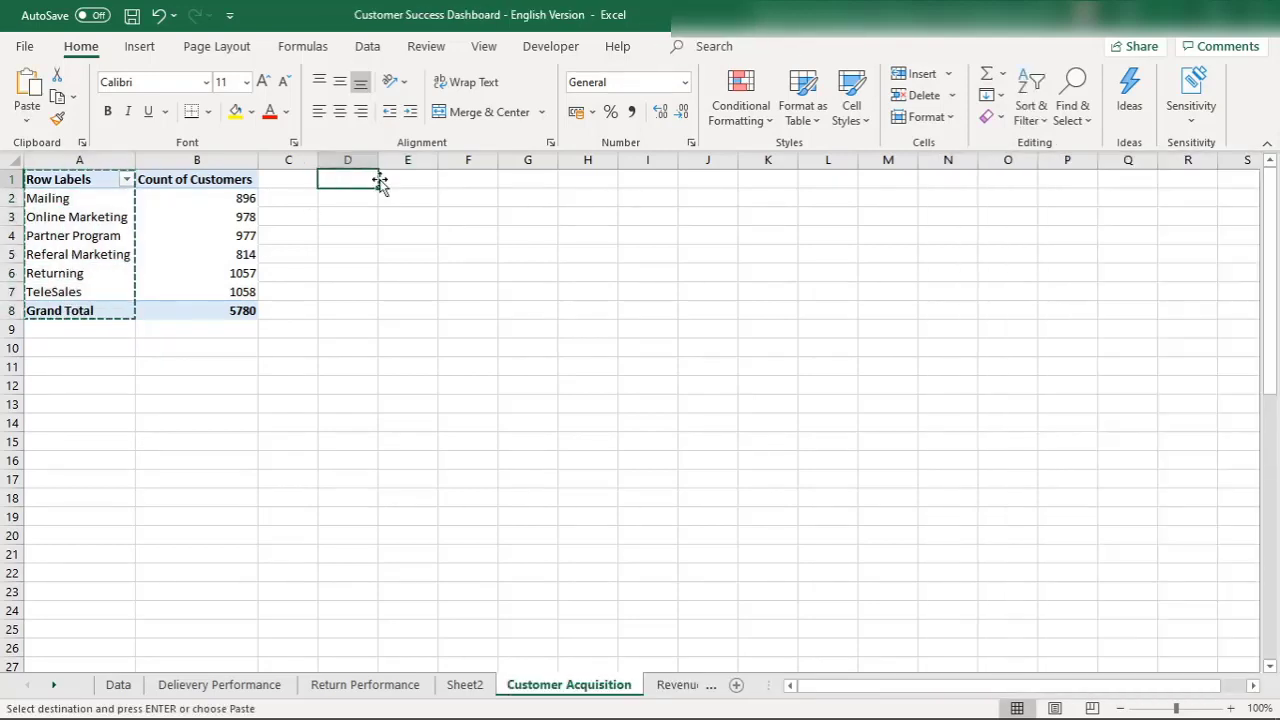
click(409, 179)
key(ctrl+v)
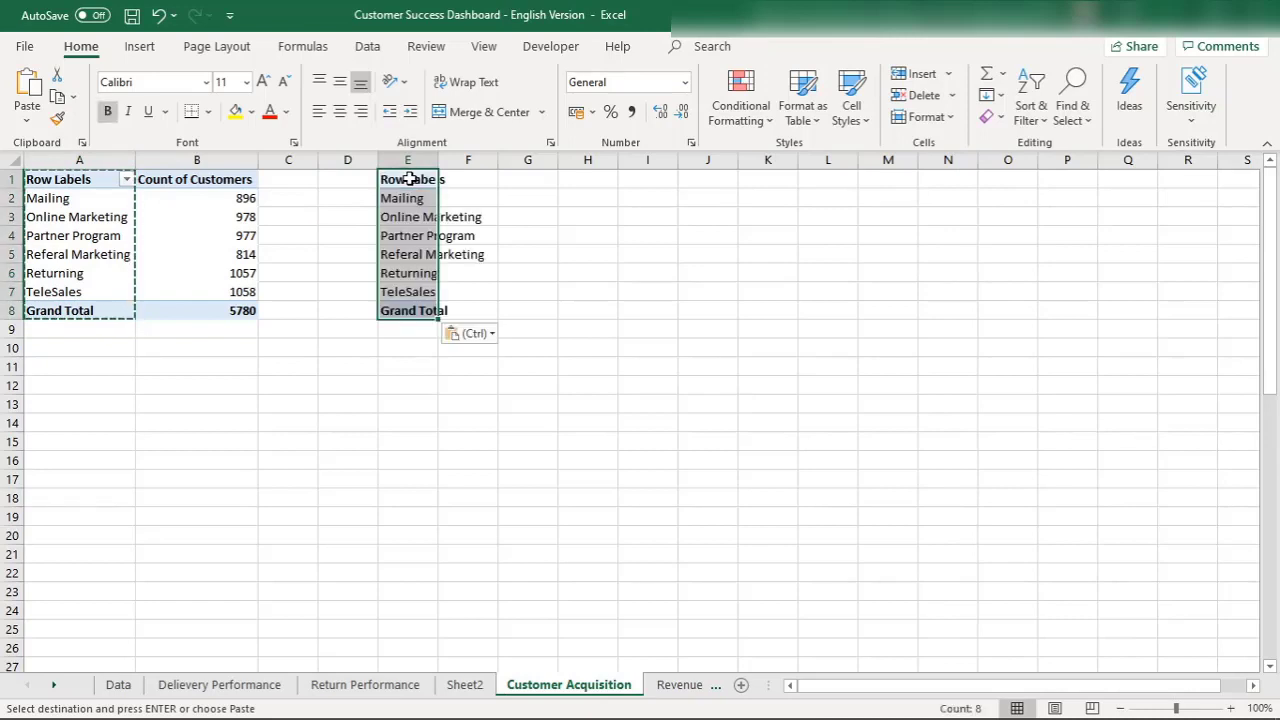
click(440, 160)
double_click(445, 160)
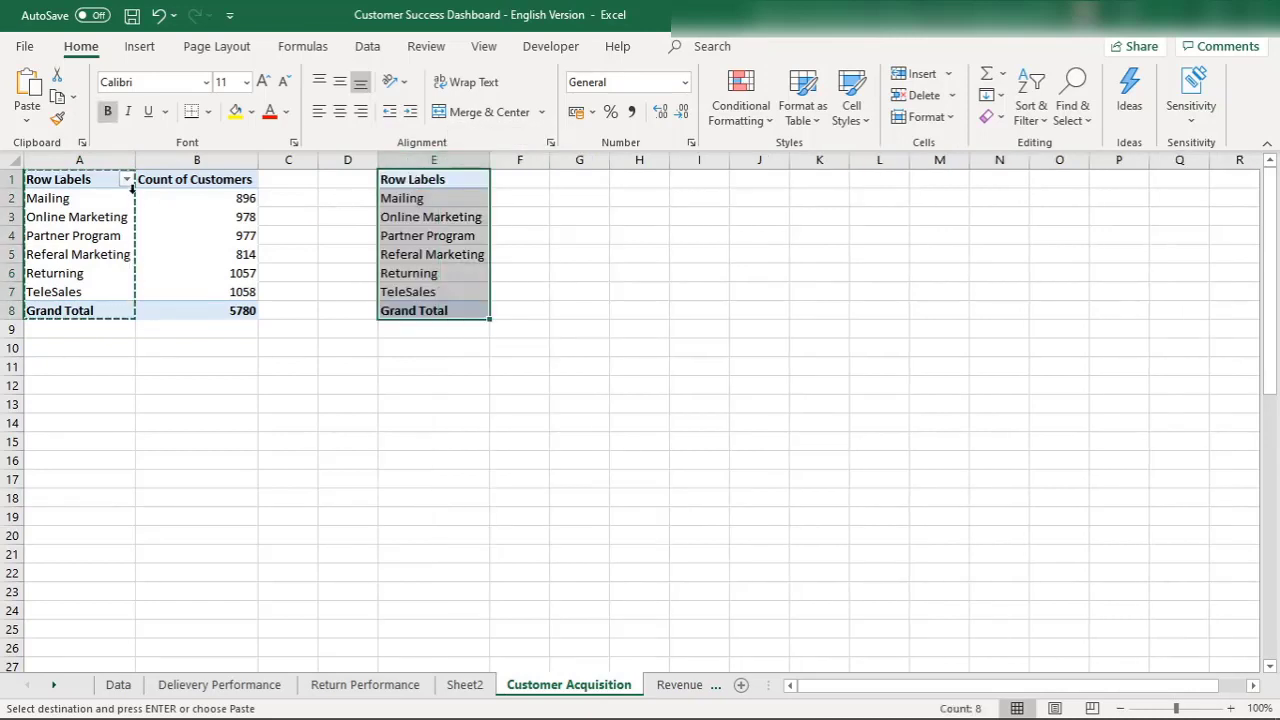
Step: Enter the header Count of Customers in cell F1 beside the copied row labels
click(517, 180)
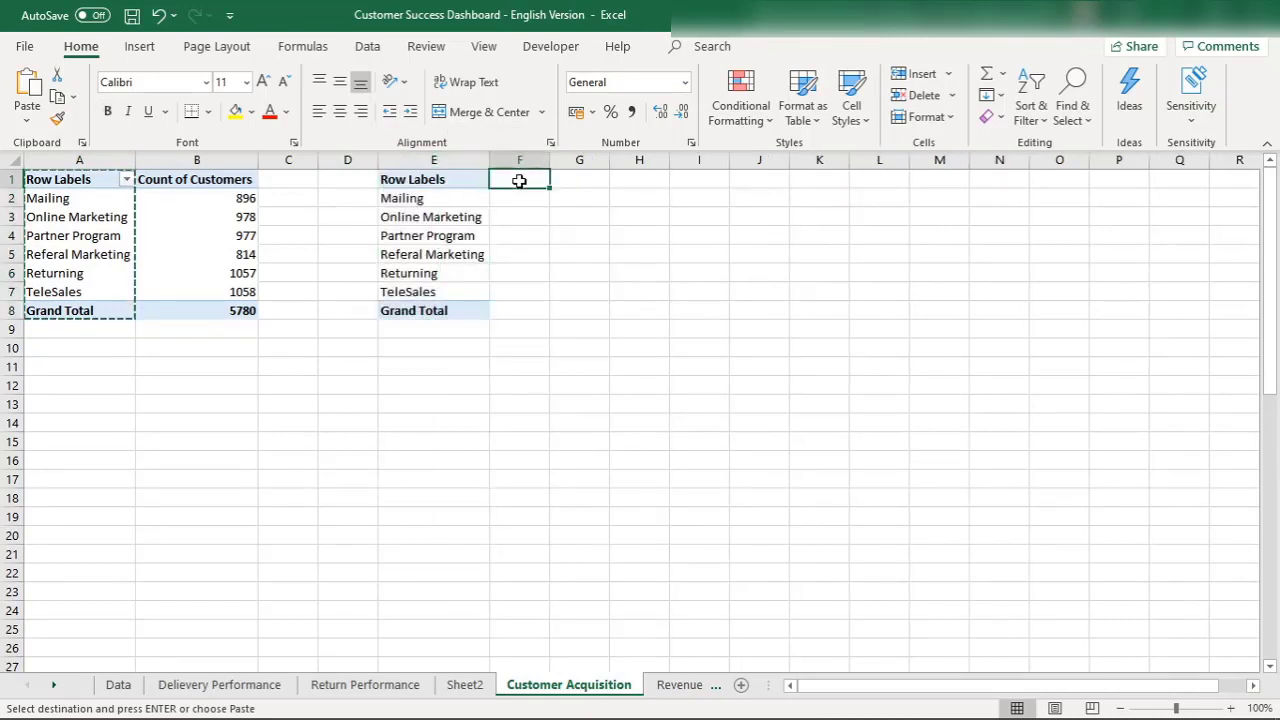
double_click(520, 181)
text(Count of Customers)
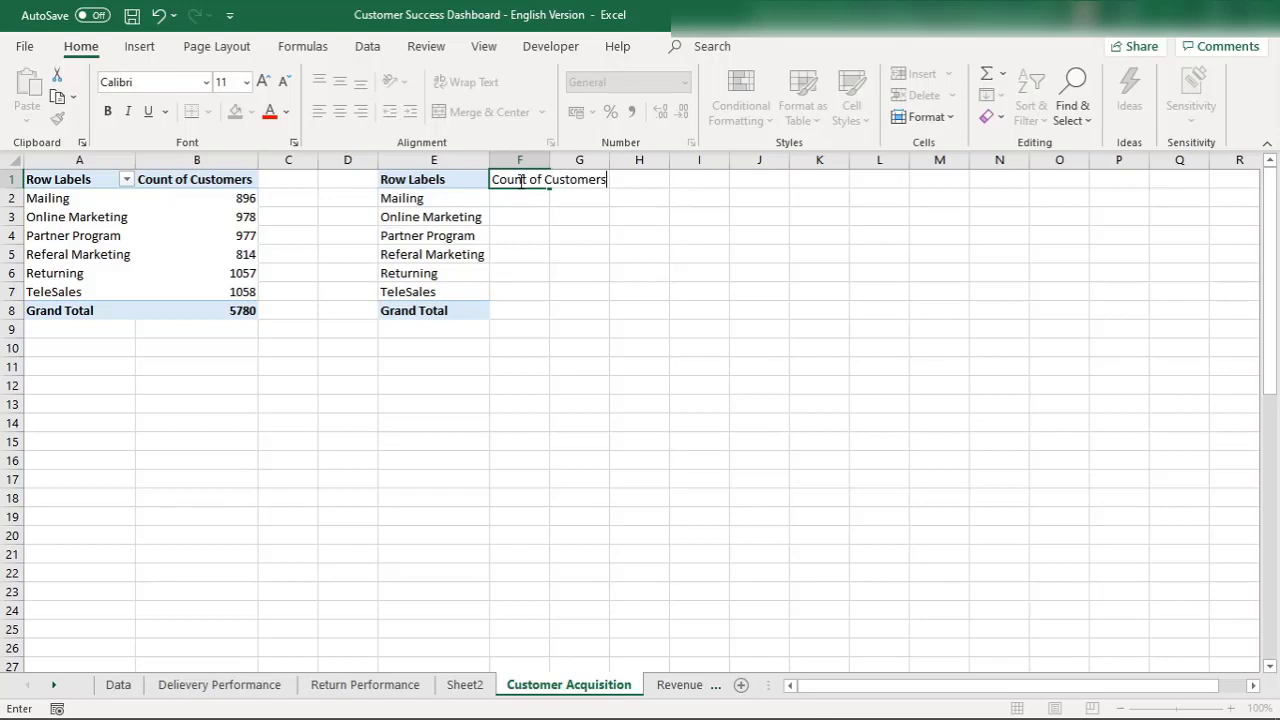
key(Return)
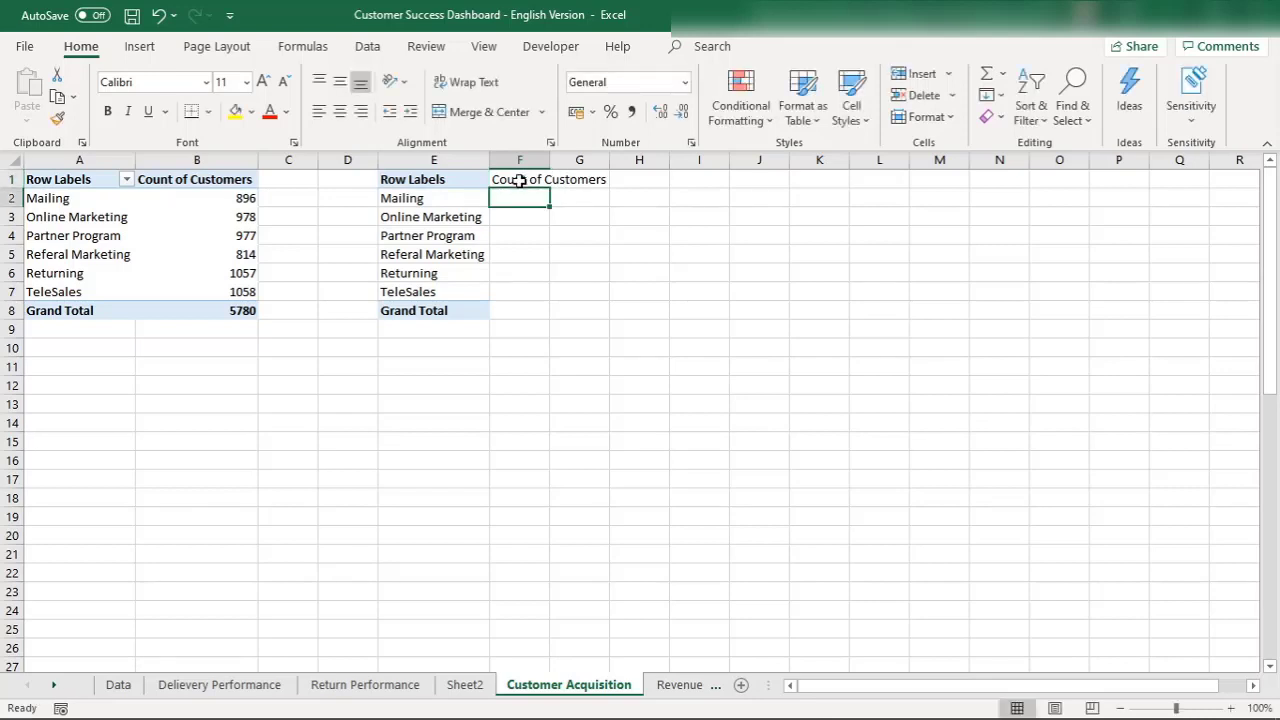
Step: Link F2:F4 to the PivotTable's customer counts for Mailing, Online Marketing and Partner Program
text(=)
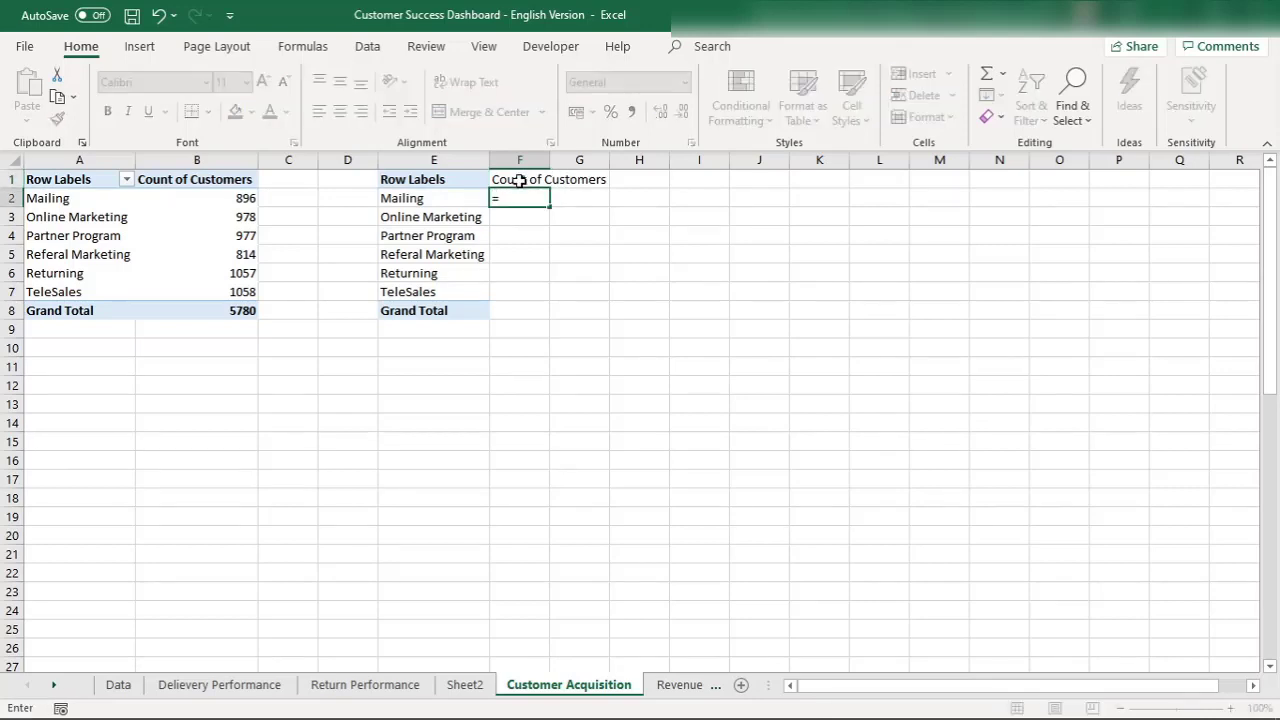
click(234, 200)
key(Return)
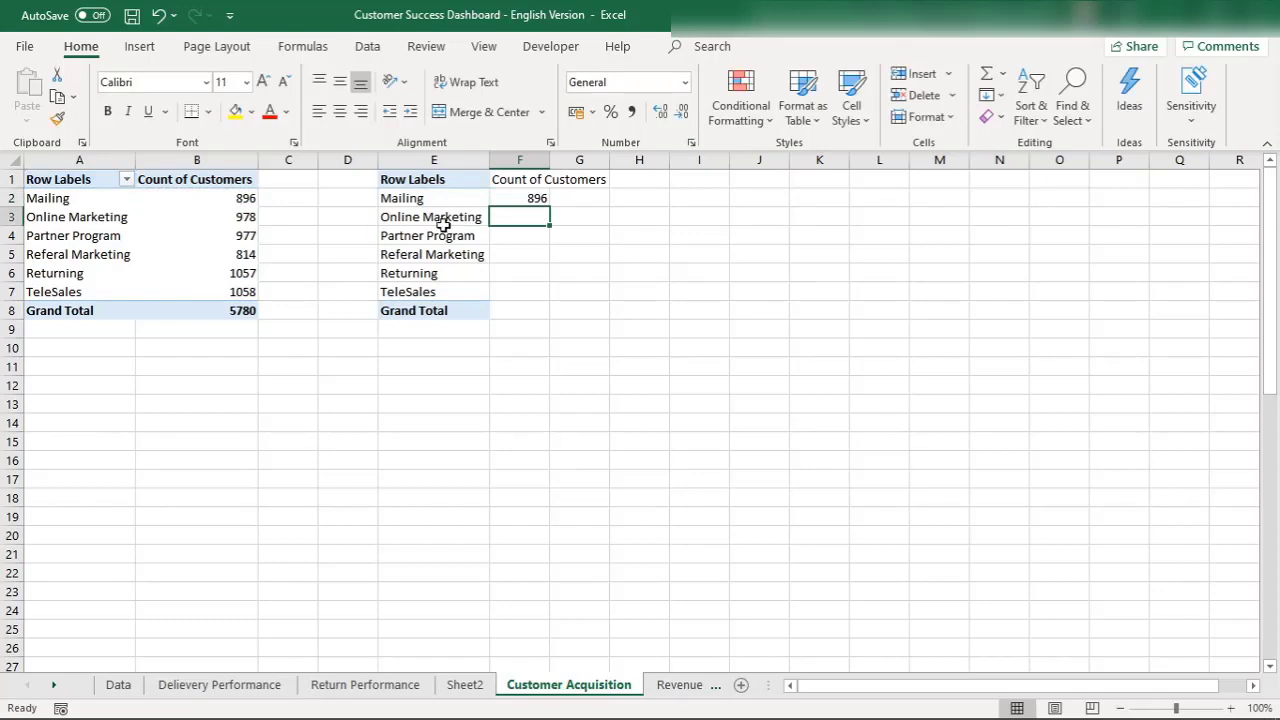
text(=)
click(232, 222)
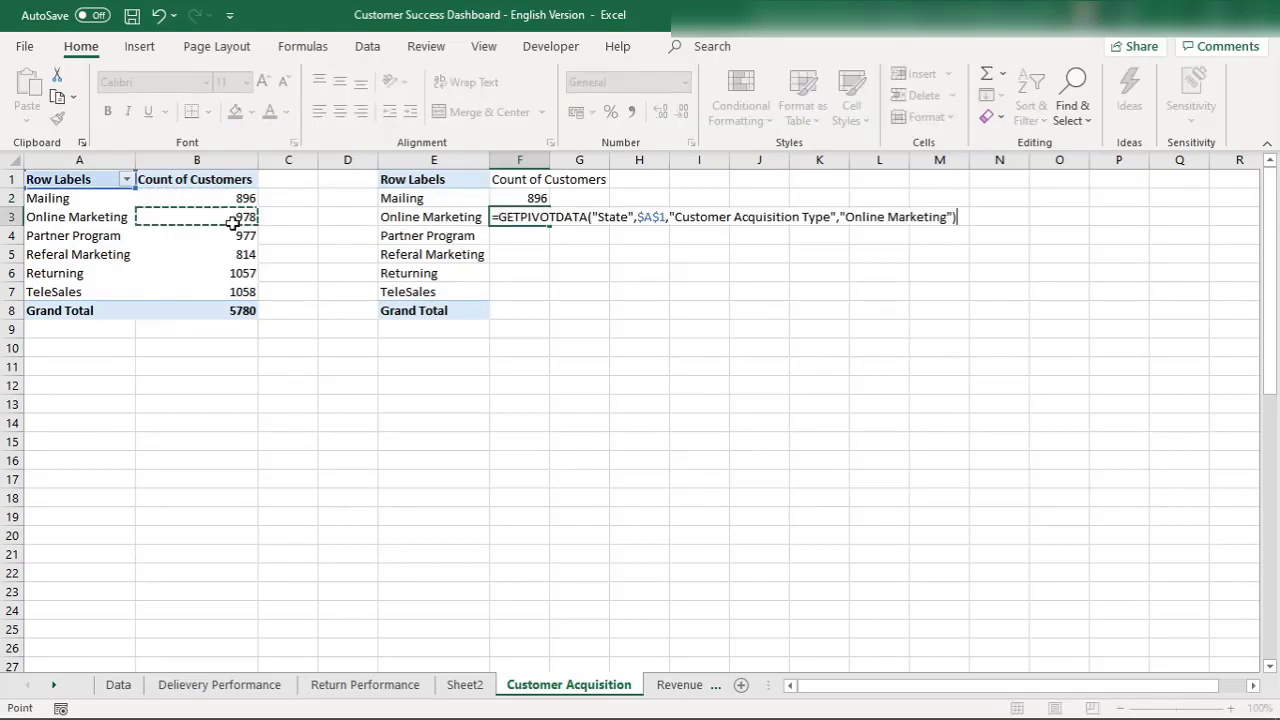
key(Return)
text(=)
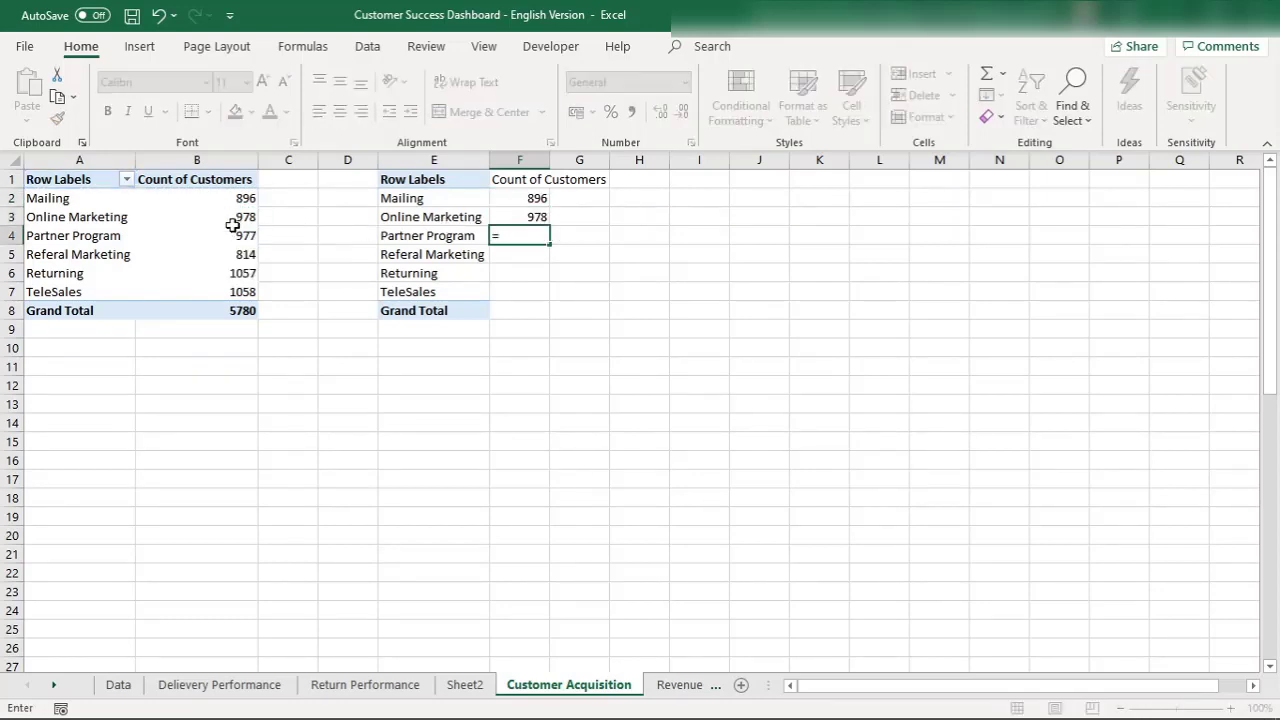
click(241, 235)
key(Return)
Step: Link F5:F8 to the PivotTable's counts for Referal Marketing, Returning, TeleSales and the Grand Total
text(=)
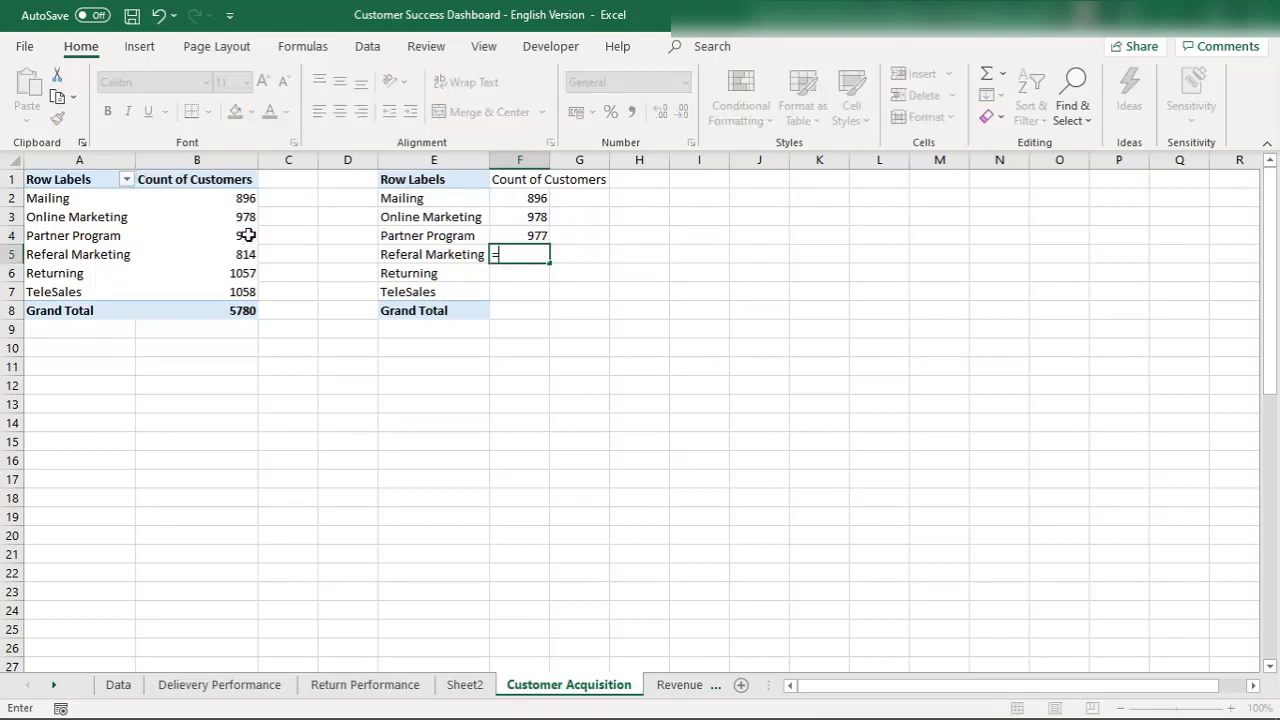
click(246, 257)
key(Return)
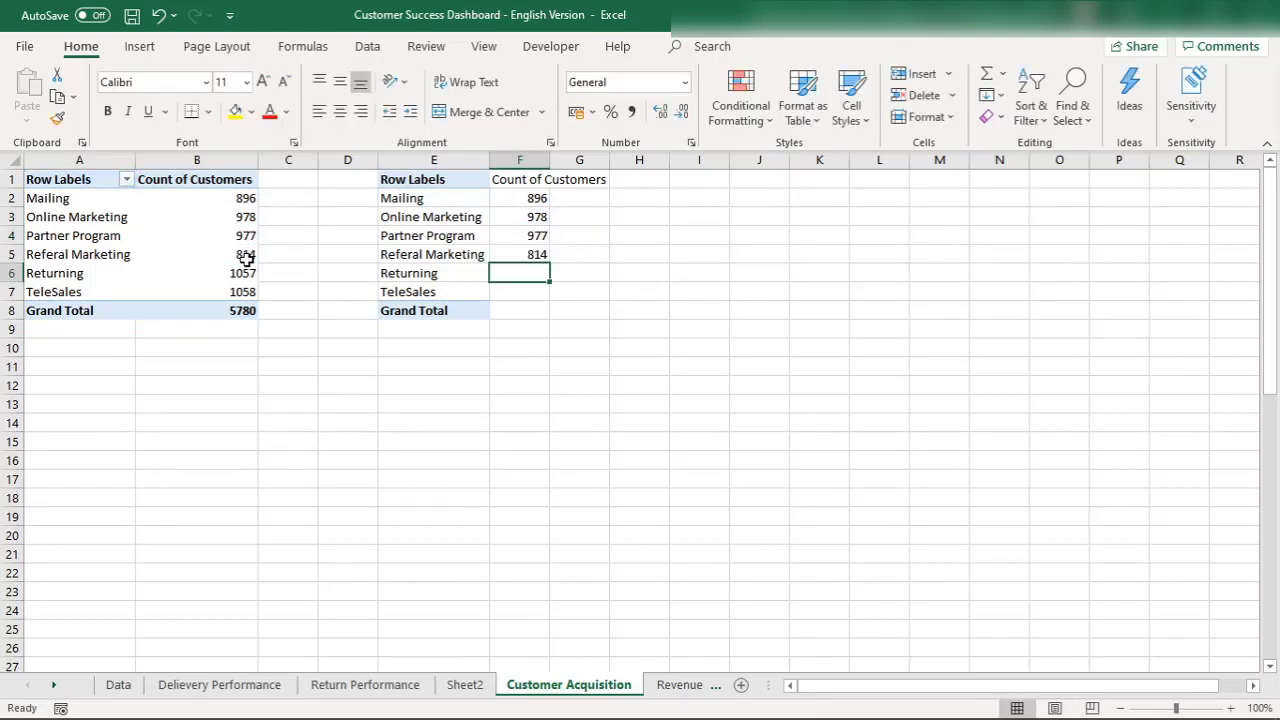
text(=)
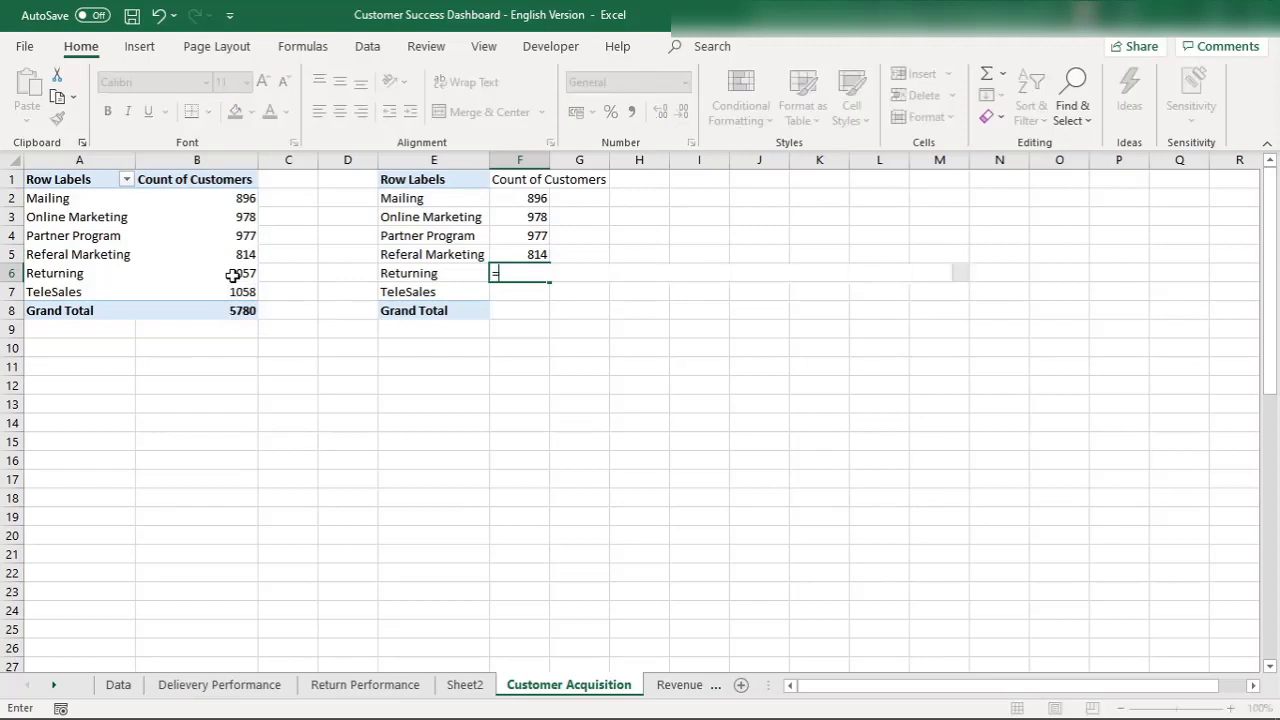
click(233, 275)
key(Return)
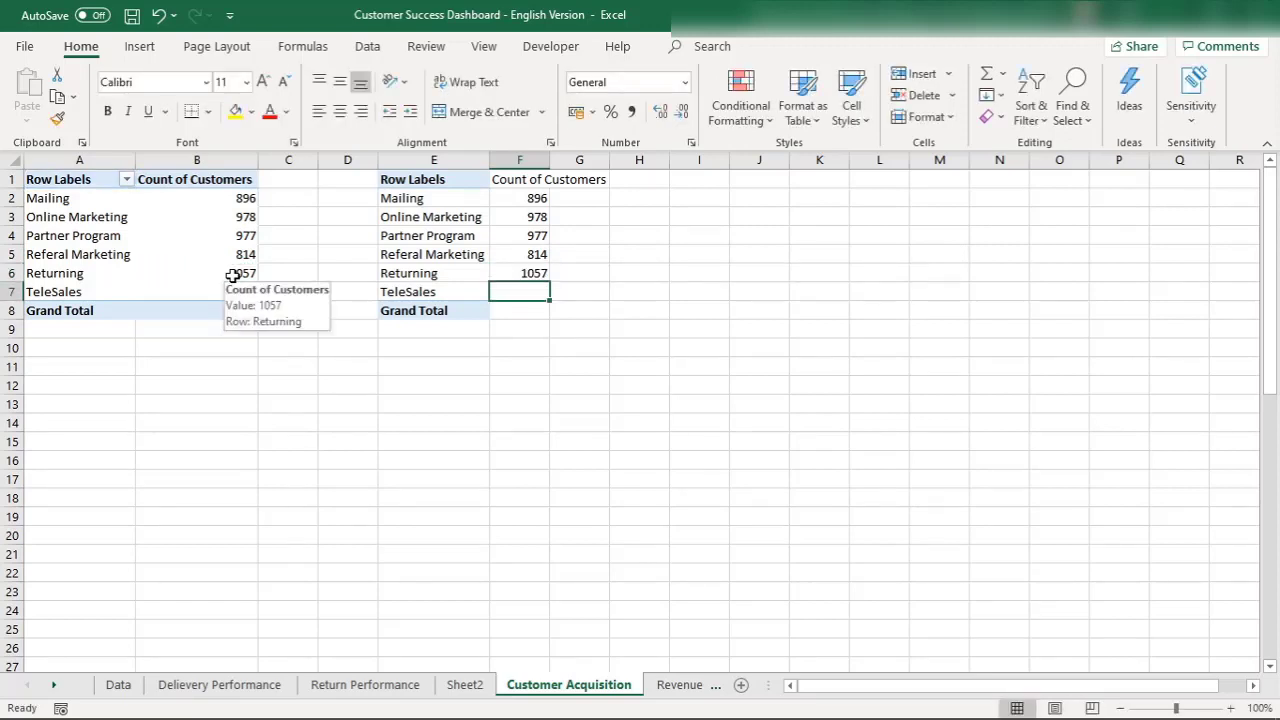
text(=)
click(228, 292)
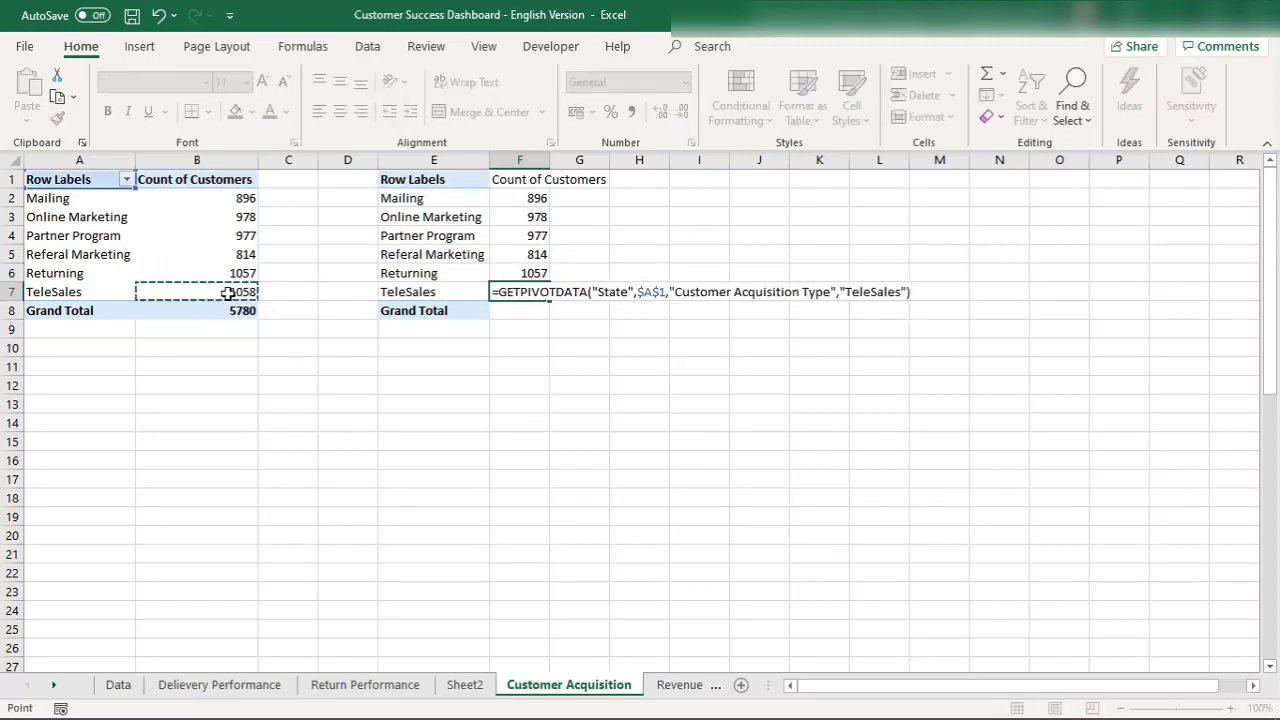
key(Return)
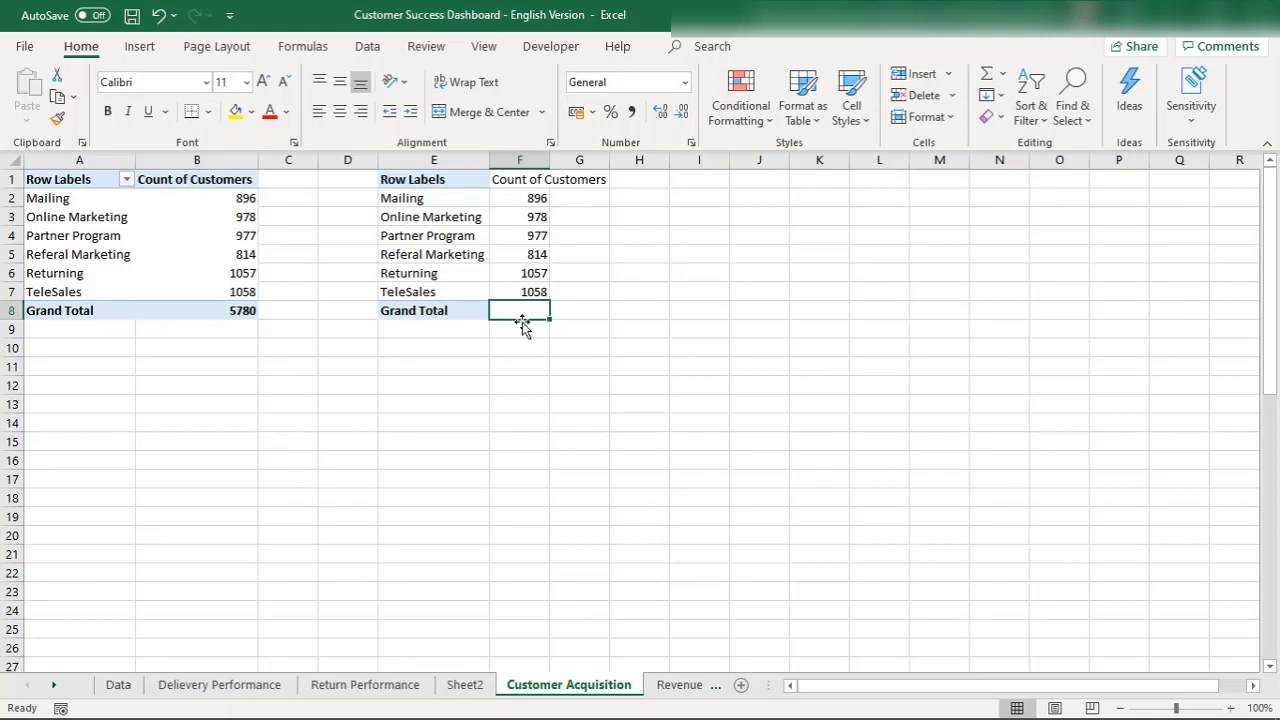
text(=)
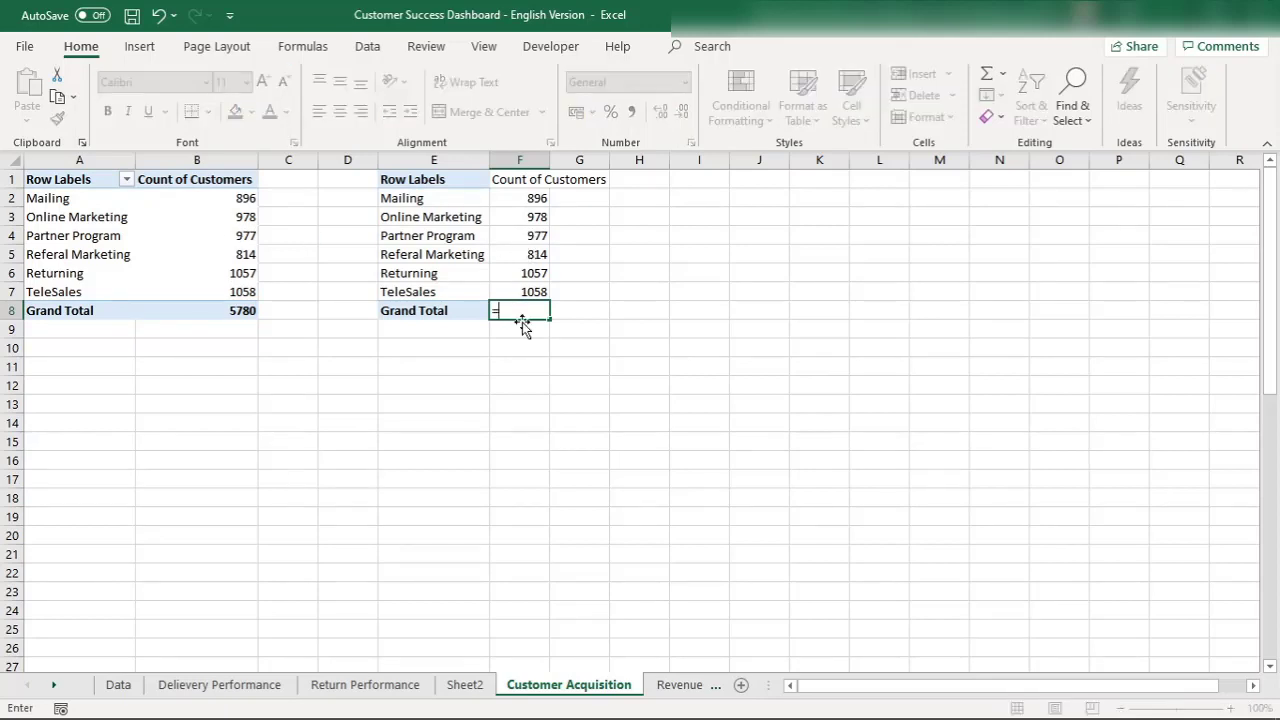
click(238, 310)
key(Return)
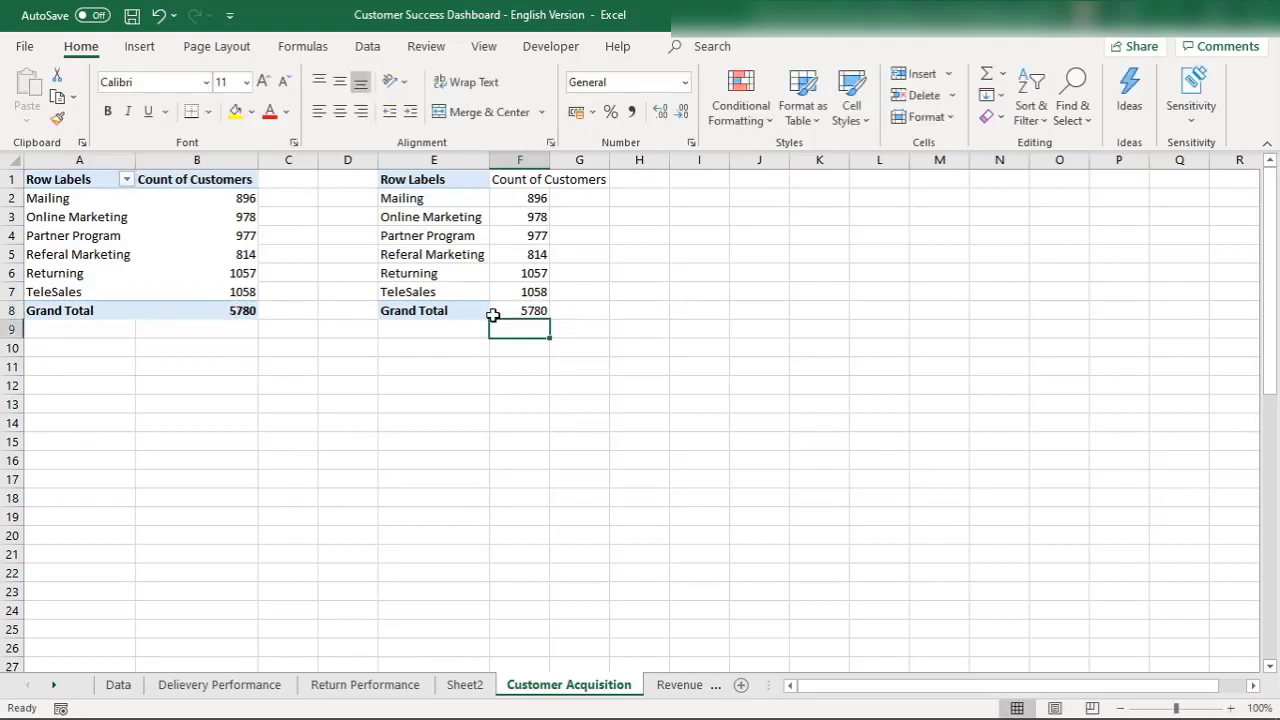
Step: Insert a Waterfall chart from the linked range E1:F8
click(437, 179)
drag(445, 184, 545, 308)
click(140, 47)
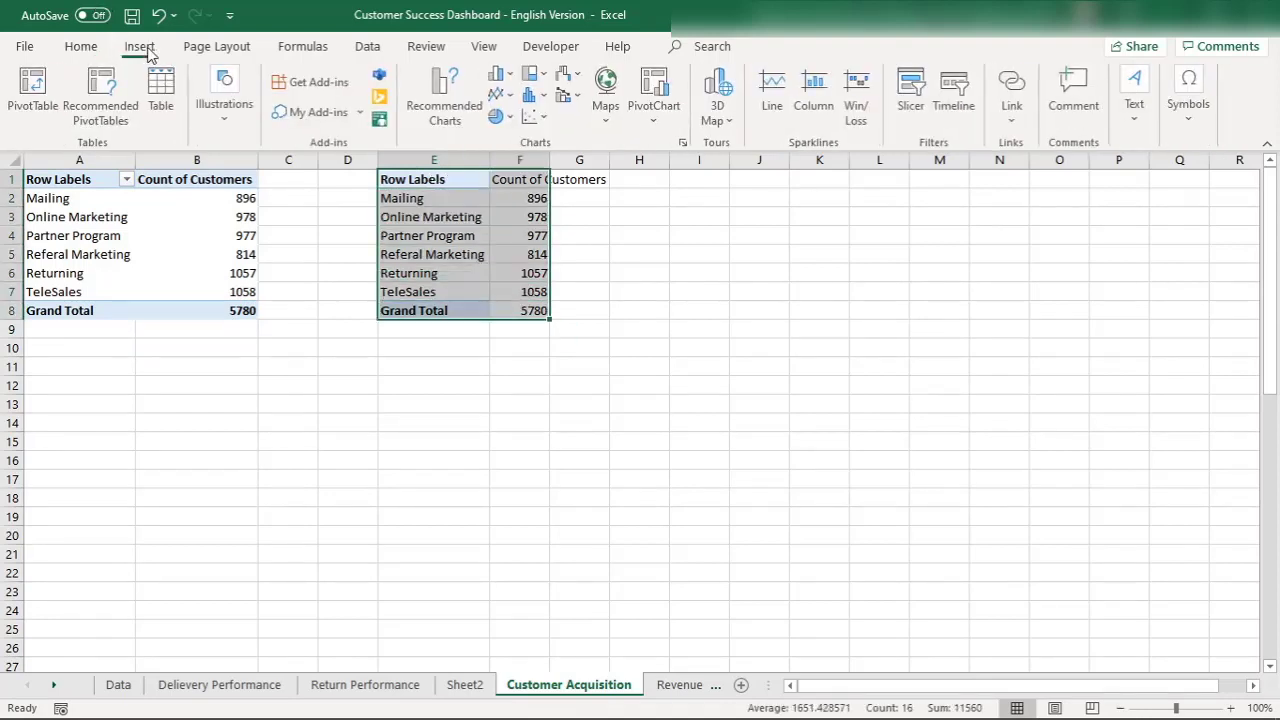
click(563, 78)
click(574, 134)
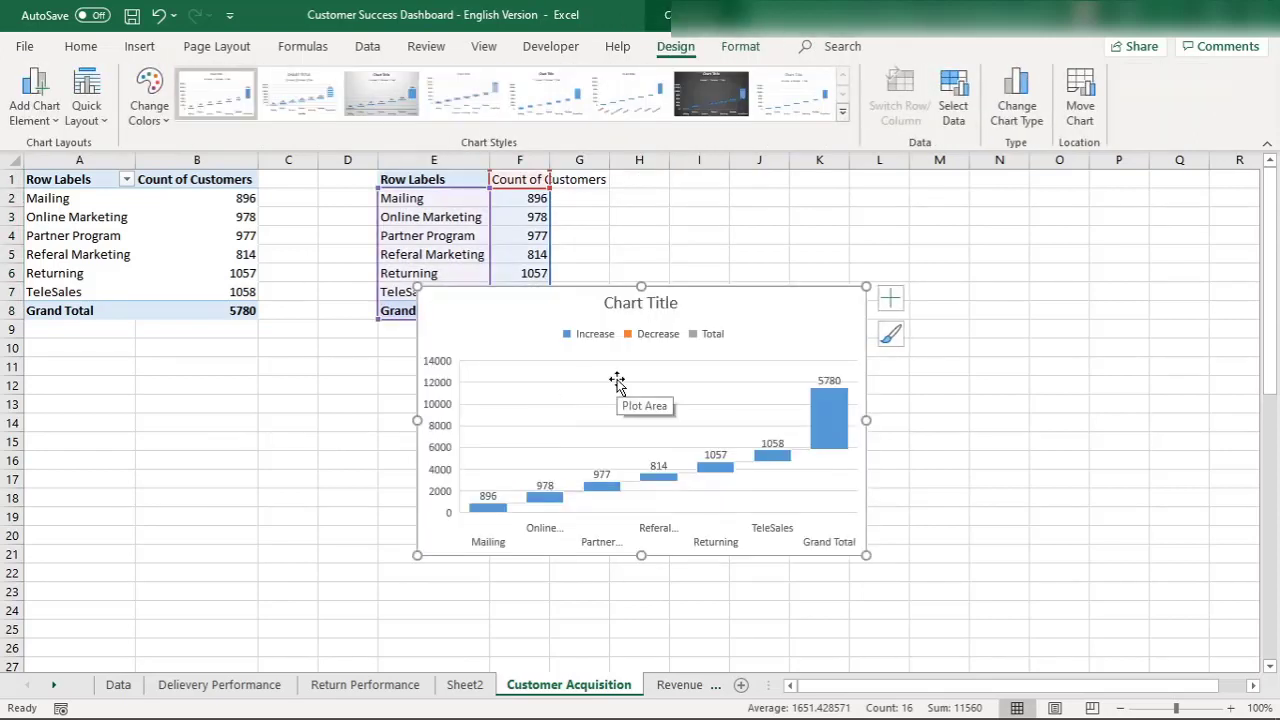
Step: Delete the waterfall chart's gridlines and widen the chart to about column O
click(556, 367)
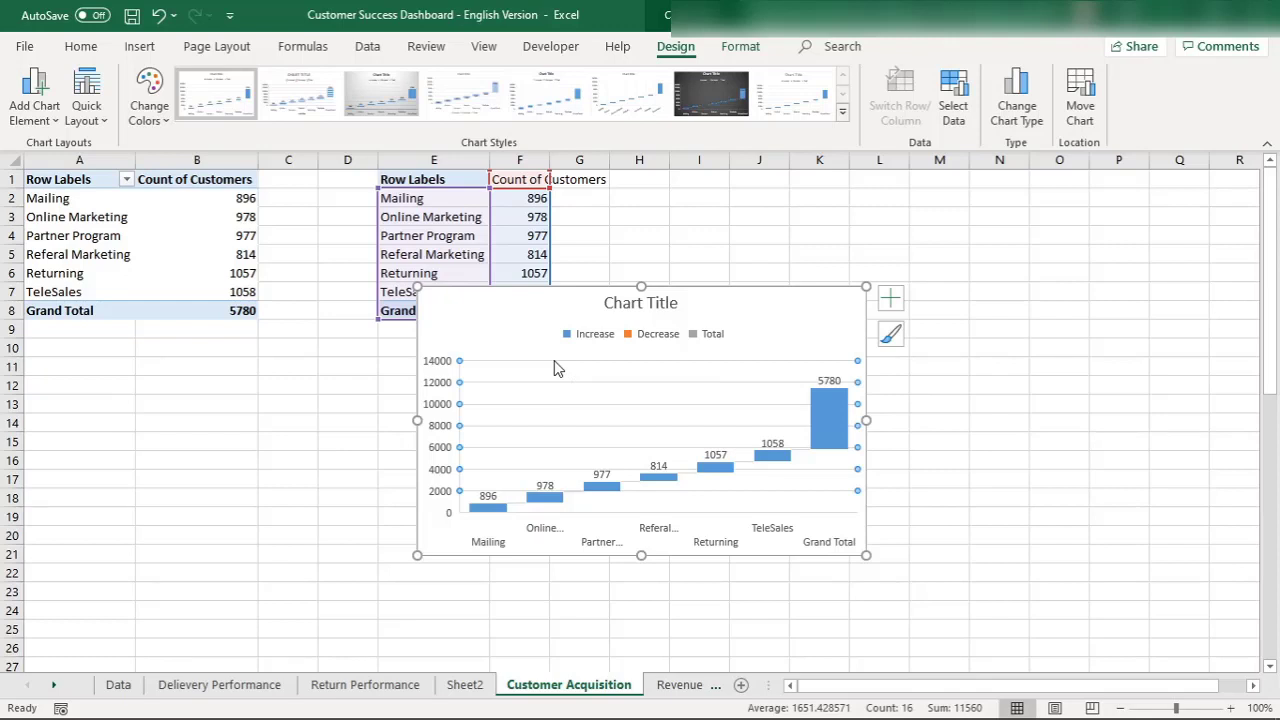
key(Delete)
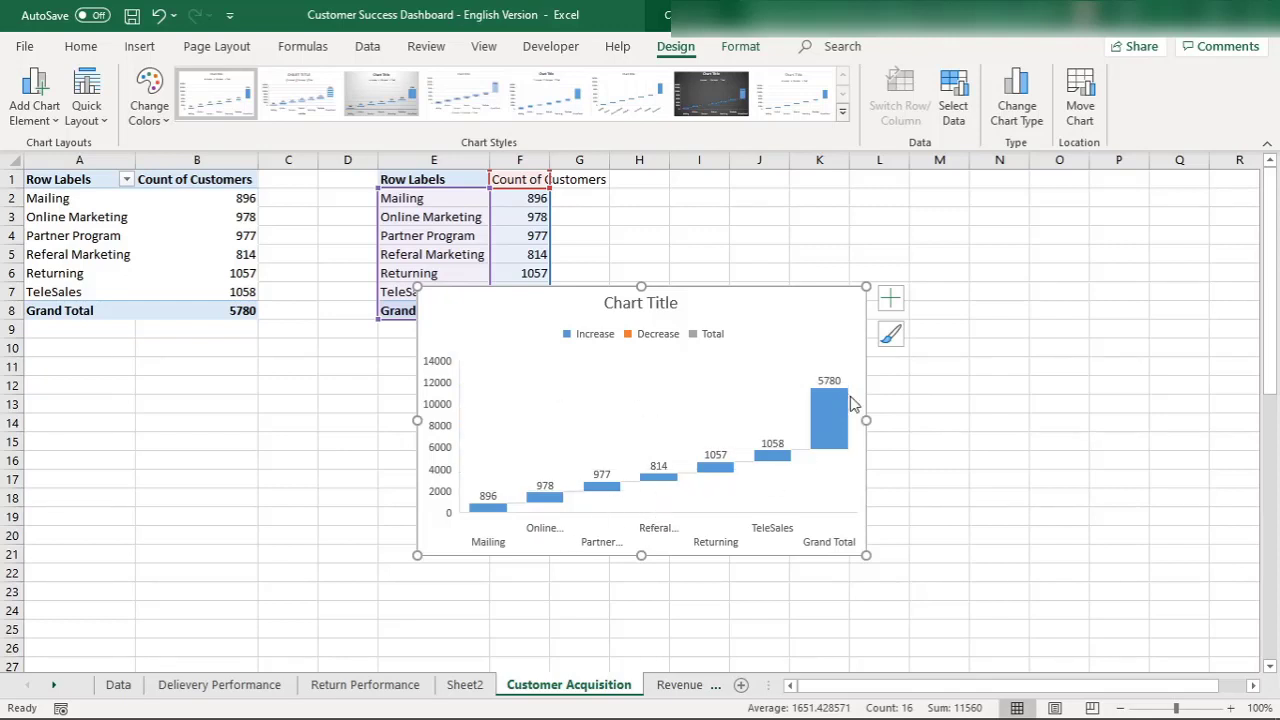
drag(866, 420, 1062, 445)
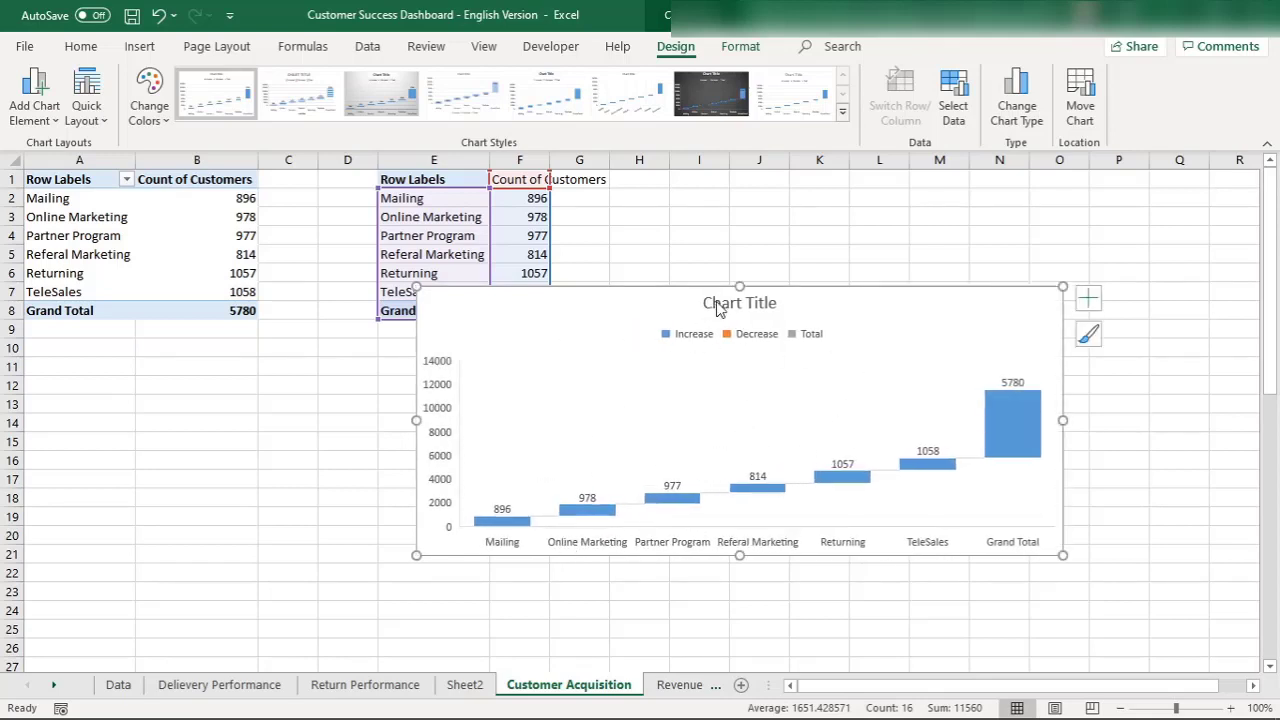
Step: Remove the legend, chart title and vertical axis from the waterfall chart
click(745, 337)
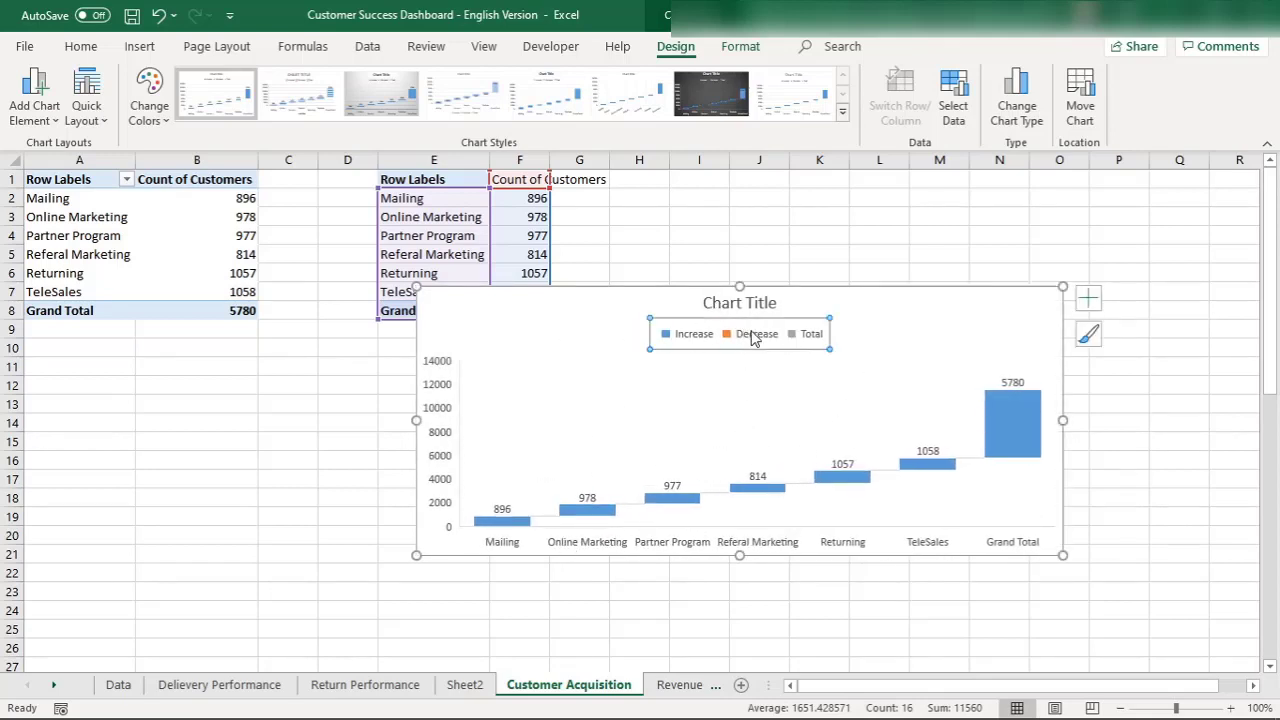
key(Delete)
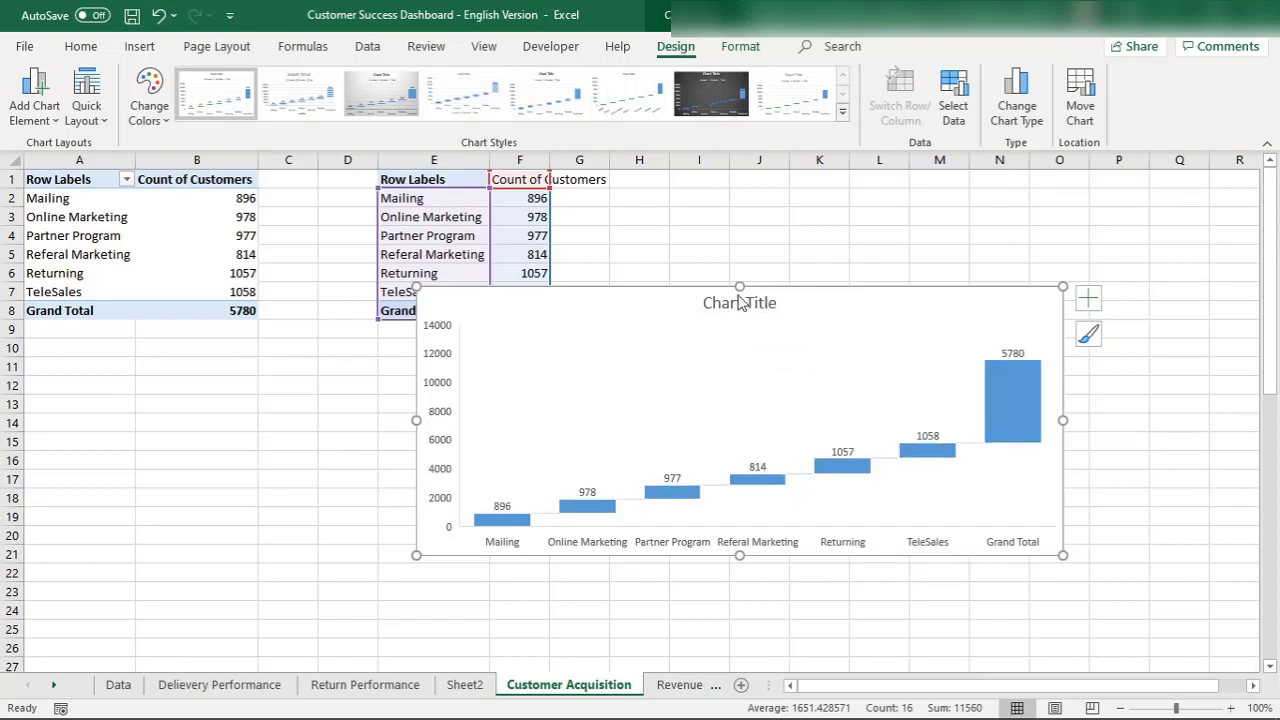
click(740, 302)
key(Delete)
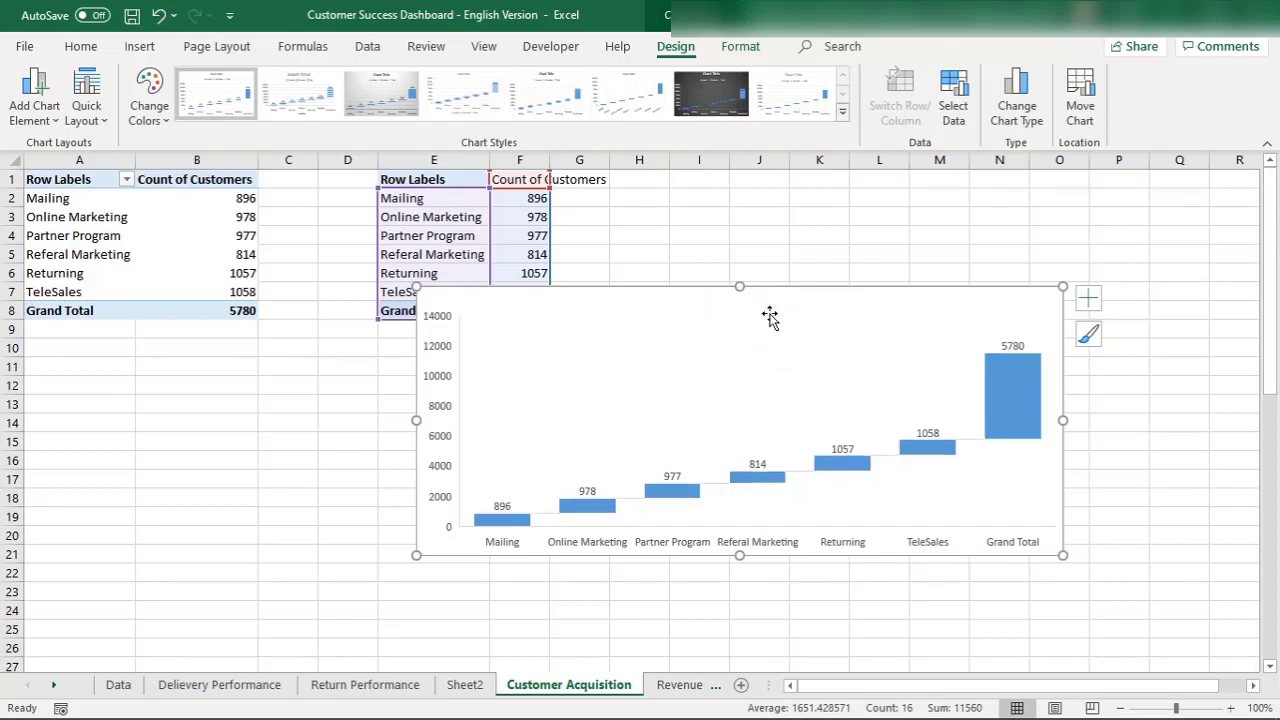
click(435, 312)
key(Delete)
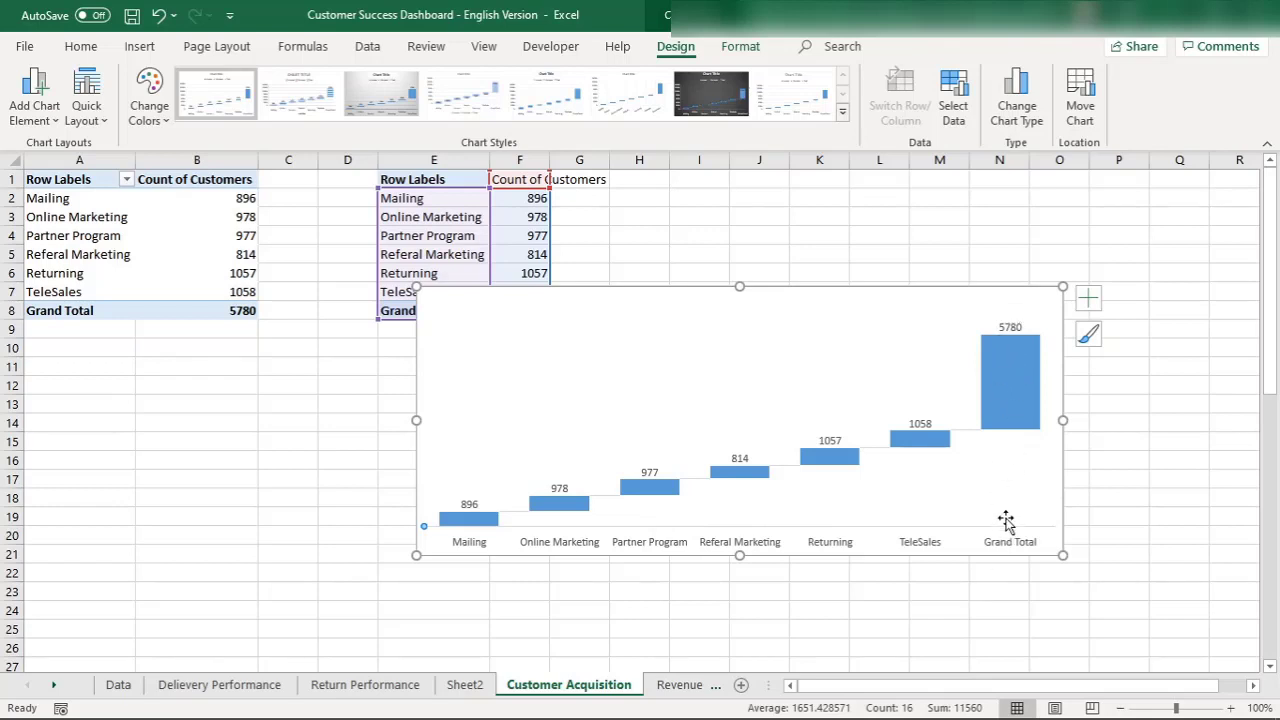
Step: Set the waterfall chart's Grand Total bar as a total in its series options
mouse_move(989, 390)
right_click(1007, 371)
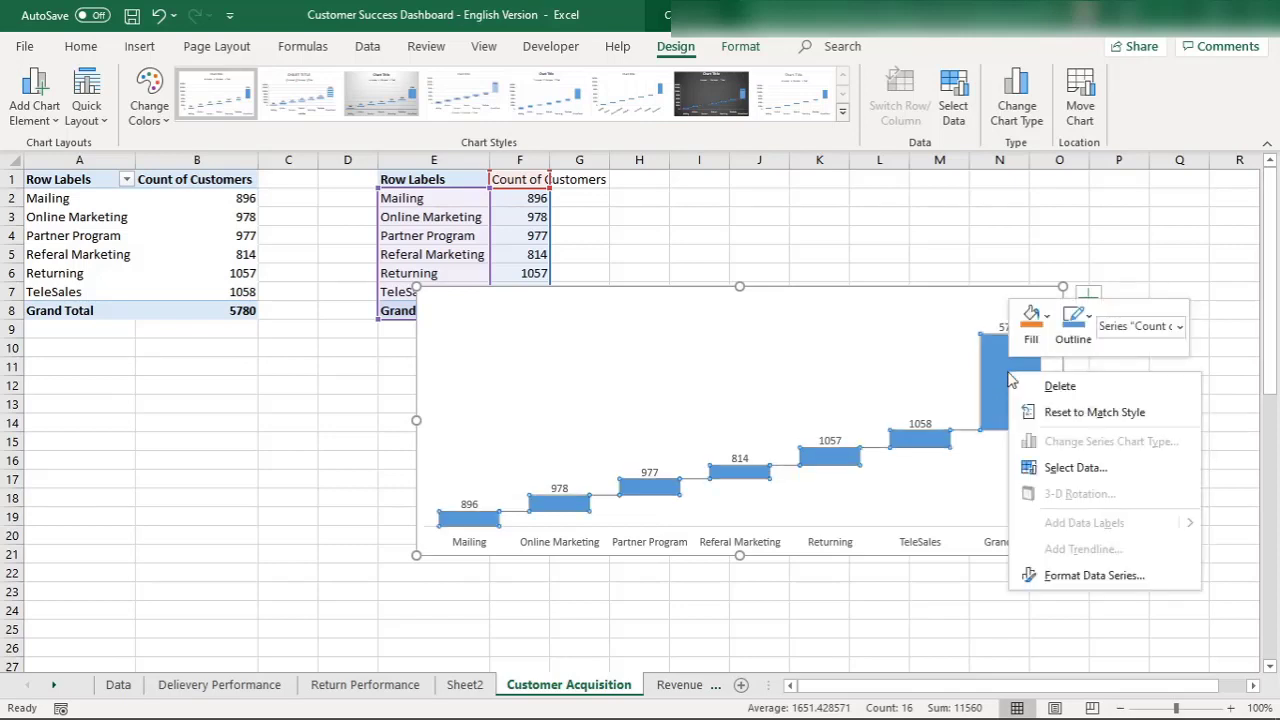
click(1050, 585)
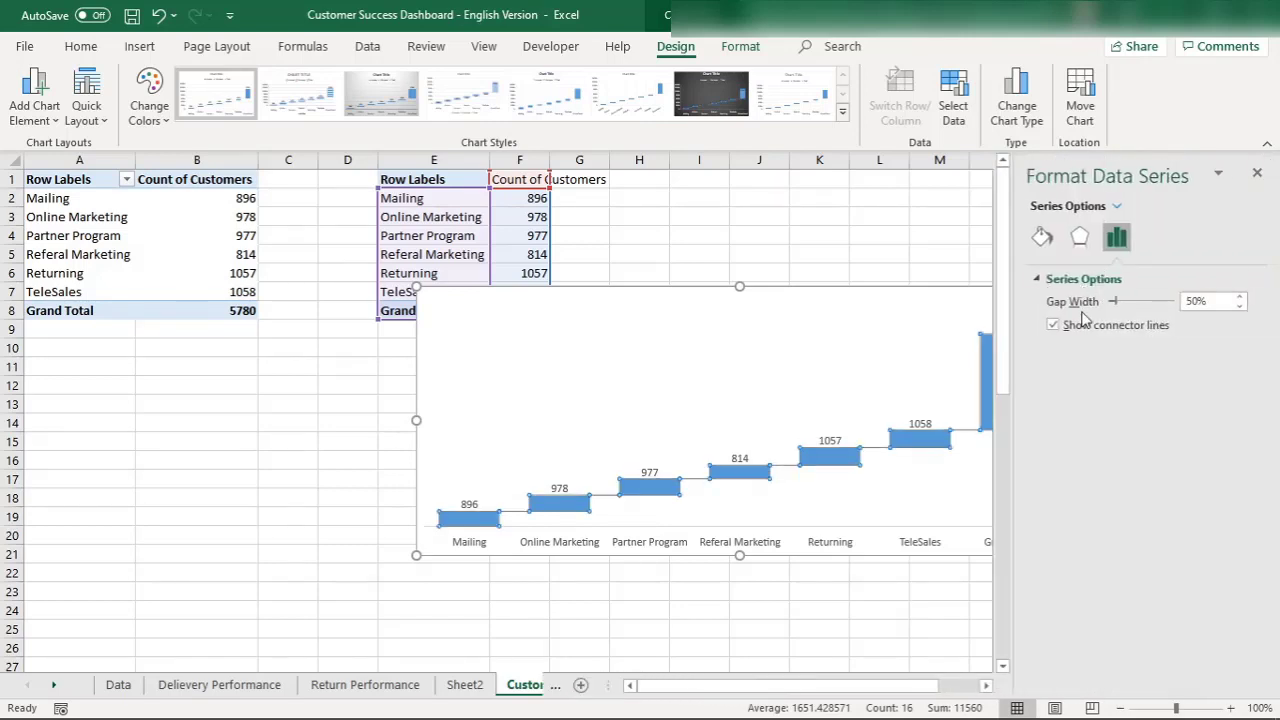
click(989, 376)
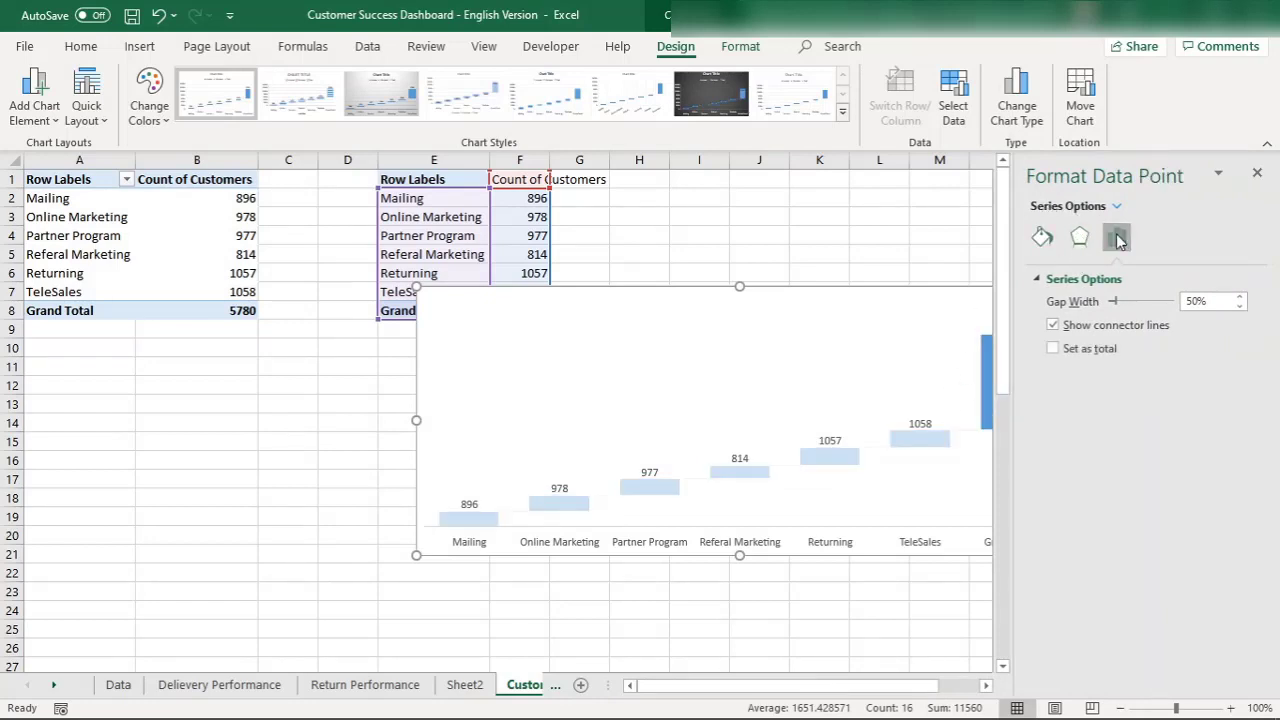
click(1040, 285)
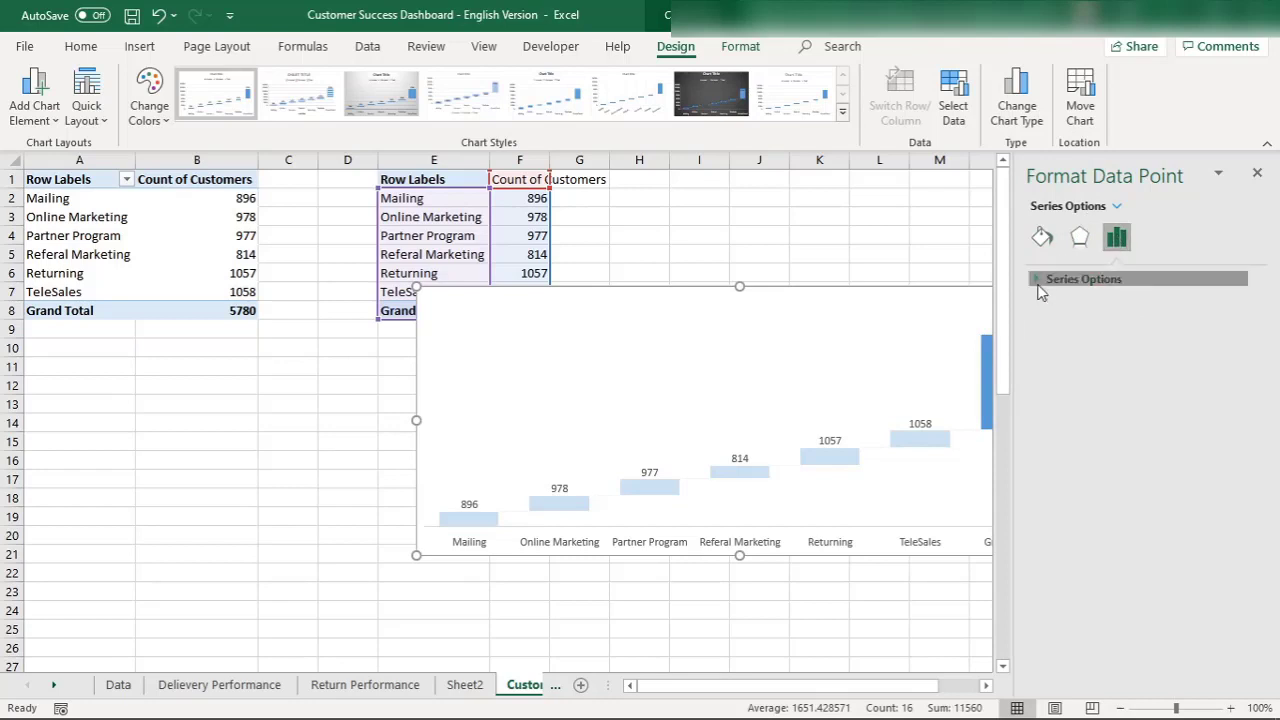
click(1040, 284)
click(1053, 348)
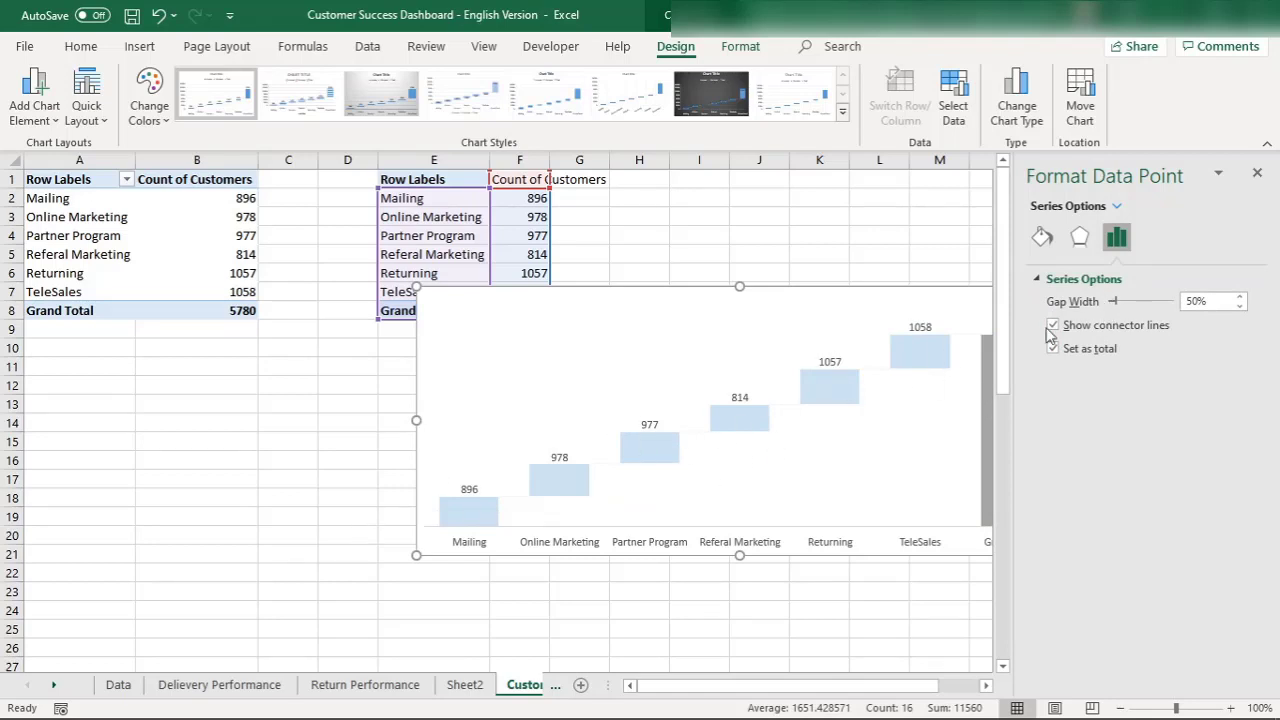
Step: Give the Grand Total bar a gradient fill, add a middle gradient stop and color the first stop red
mouse_move(851, 378)
click(1040, 243)
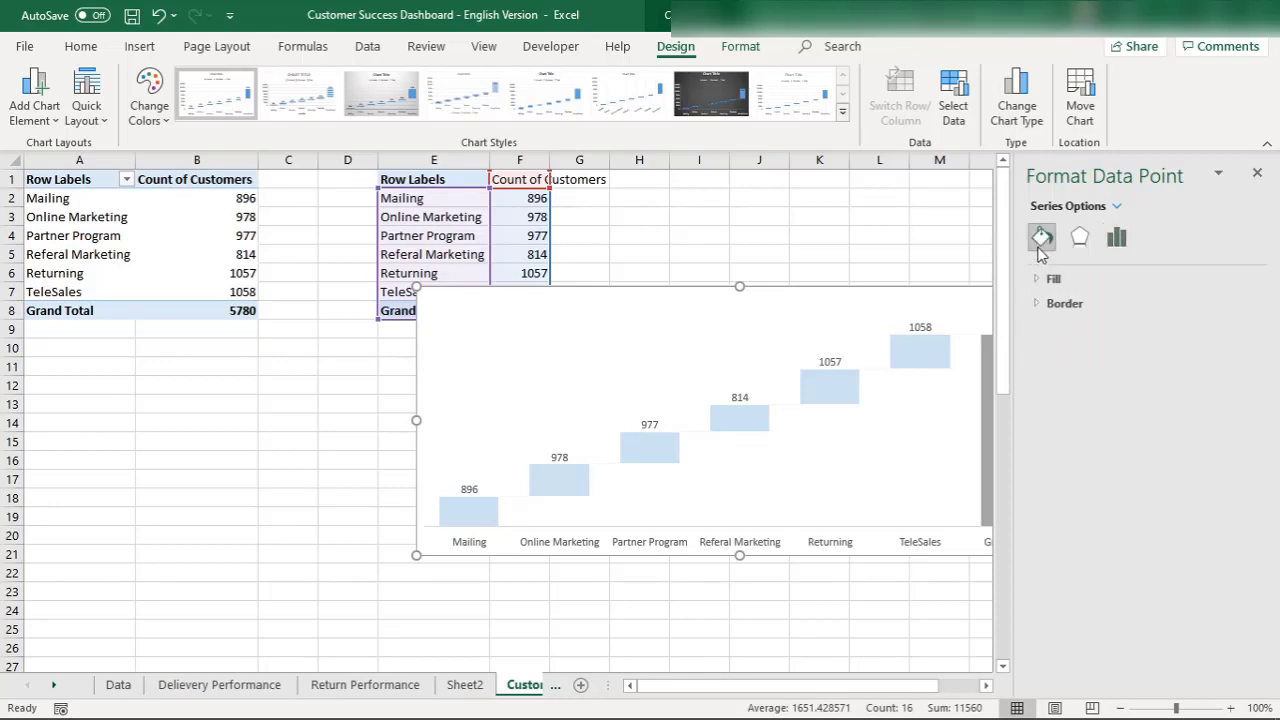
click(1040, 282)
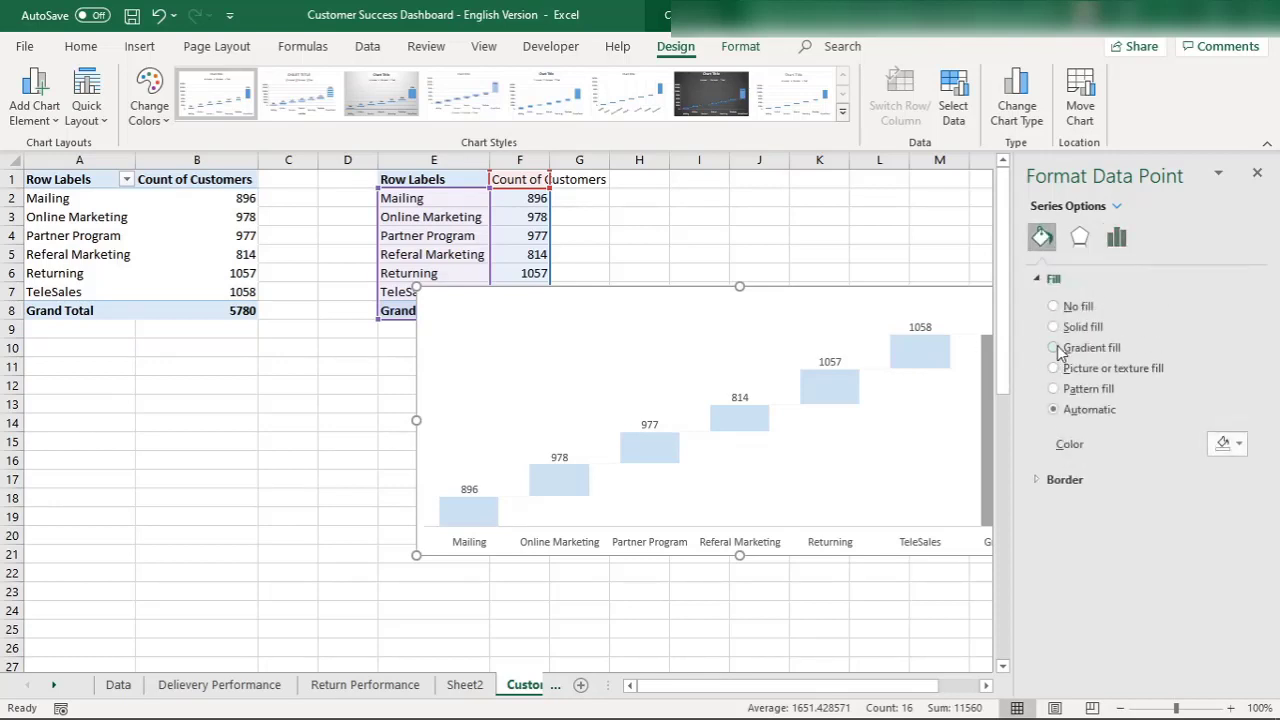
click(1056, 348)
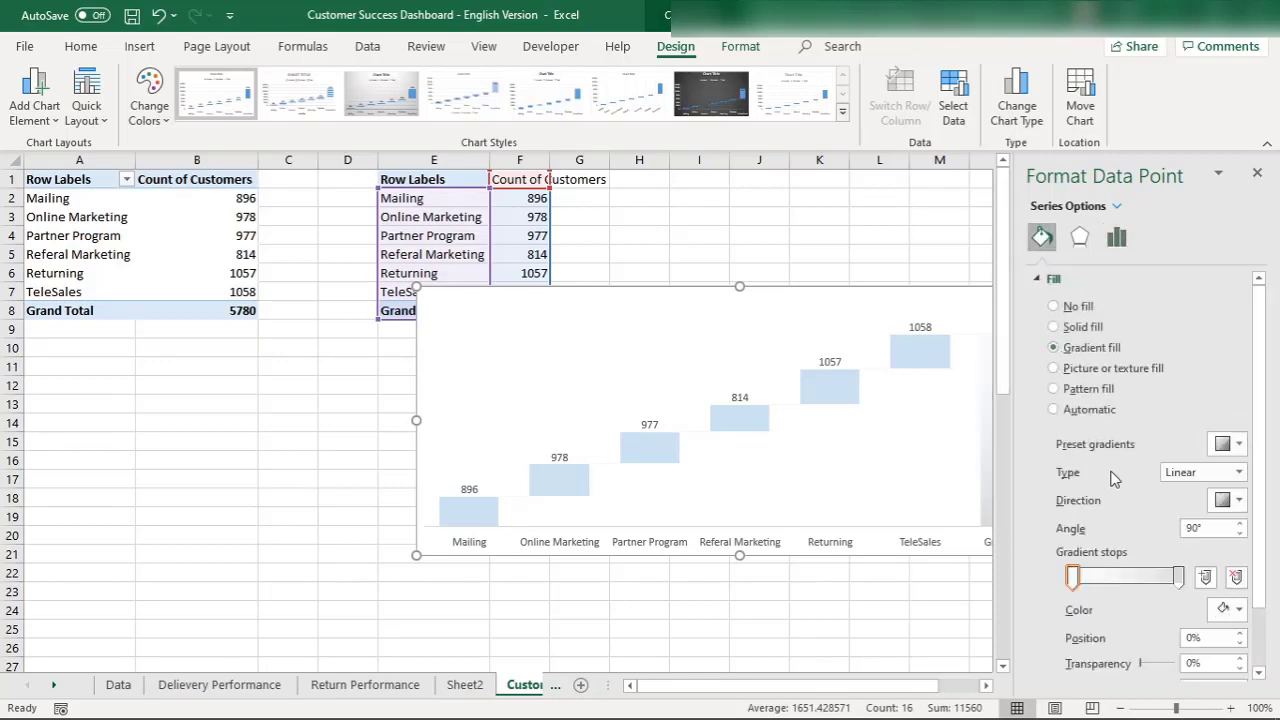
click(1205, 578)
click(1074, 585)
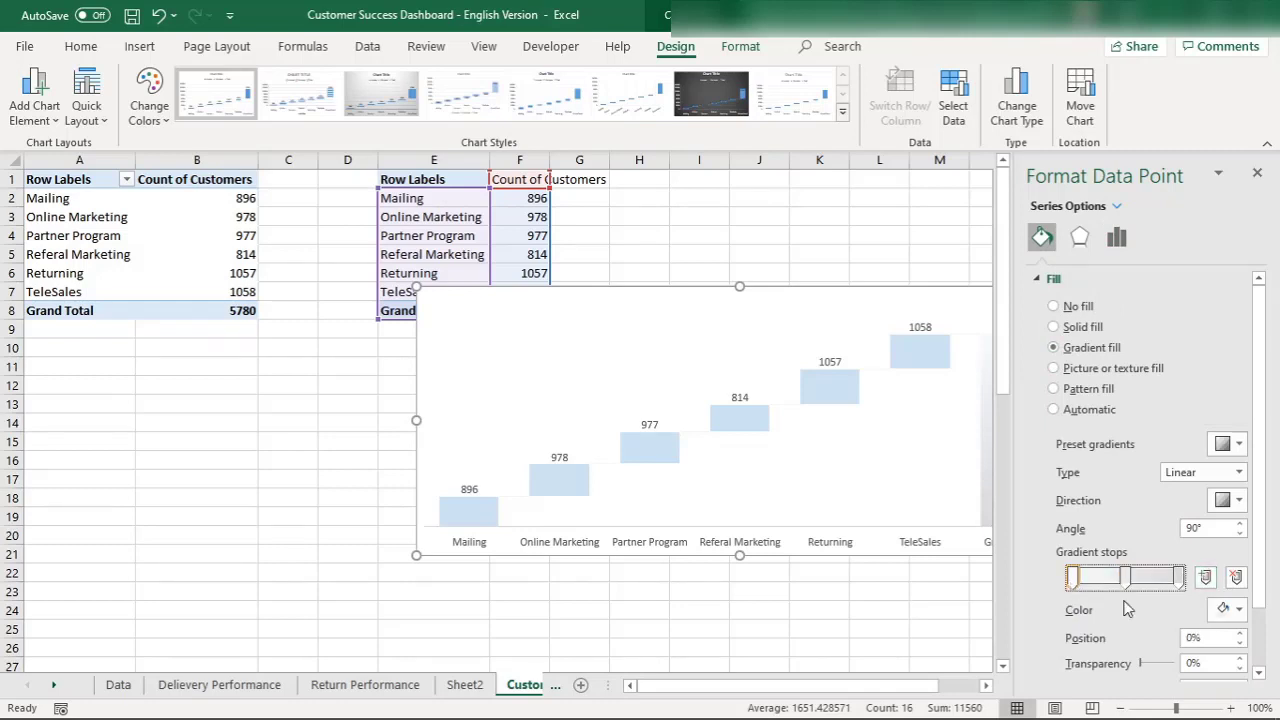
click(1217, 617)
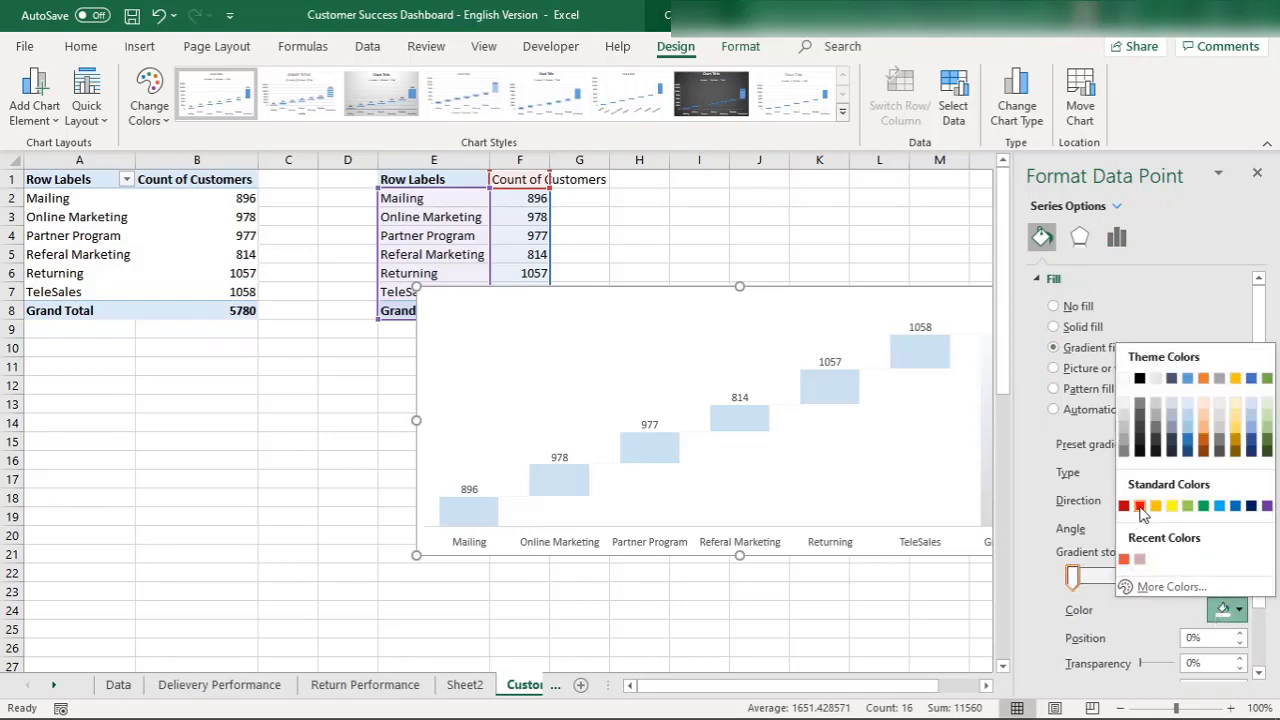
click(1141, 507)
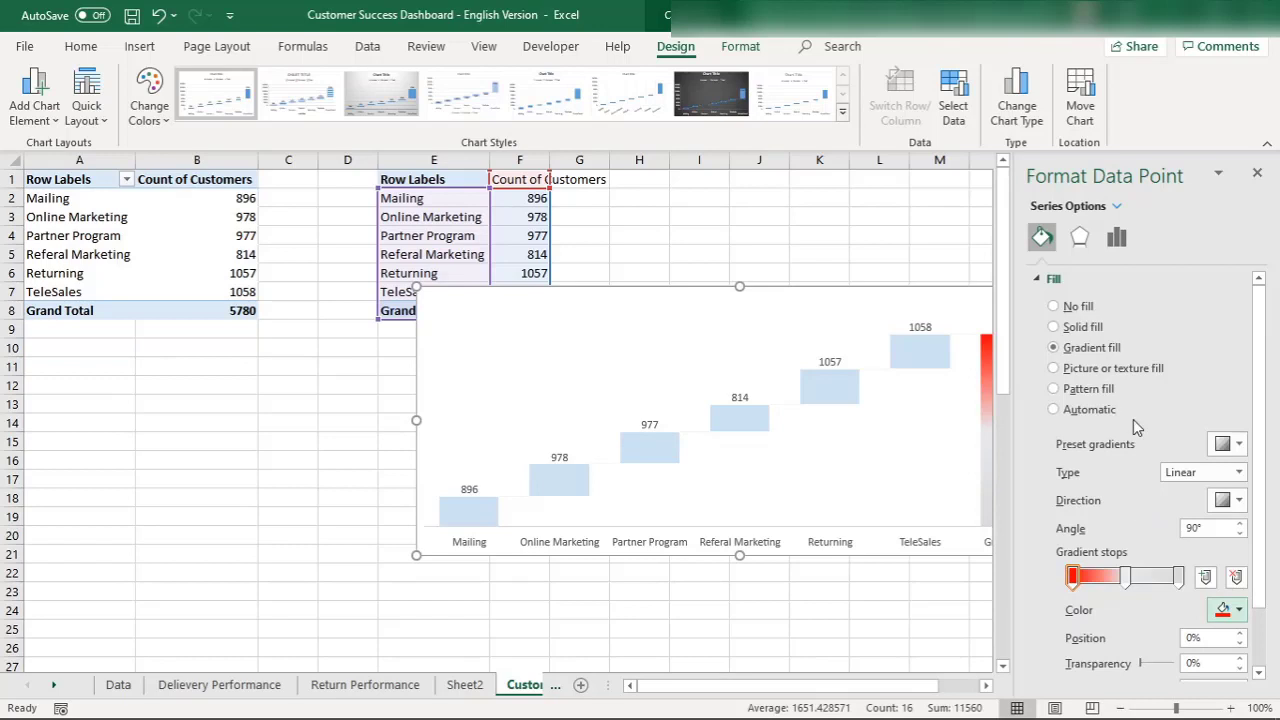
Step: Color the Grand Total bar's middle gradient stop light orange and its last stop red with 44% transparency
click(1126, 579)
click(1224, 609)
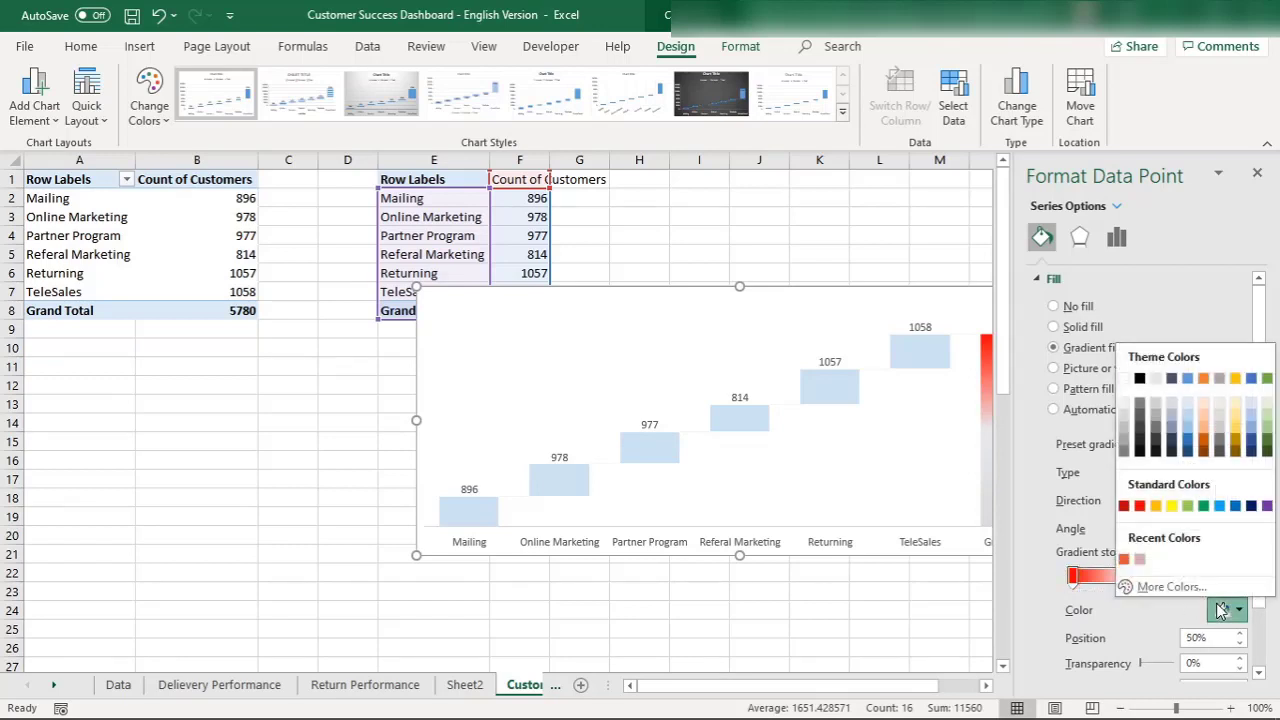
click(1204, 437)
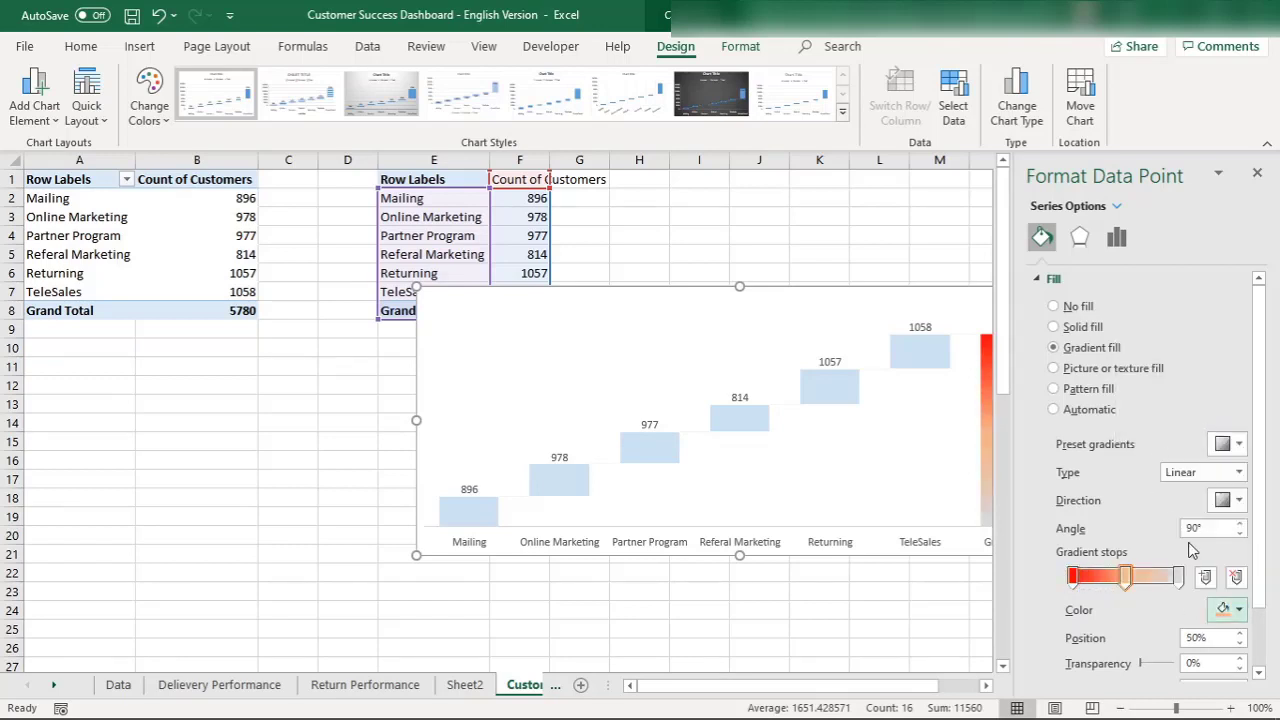
click(1178, 577)
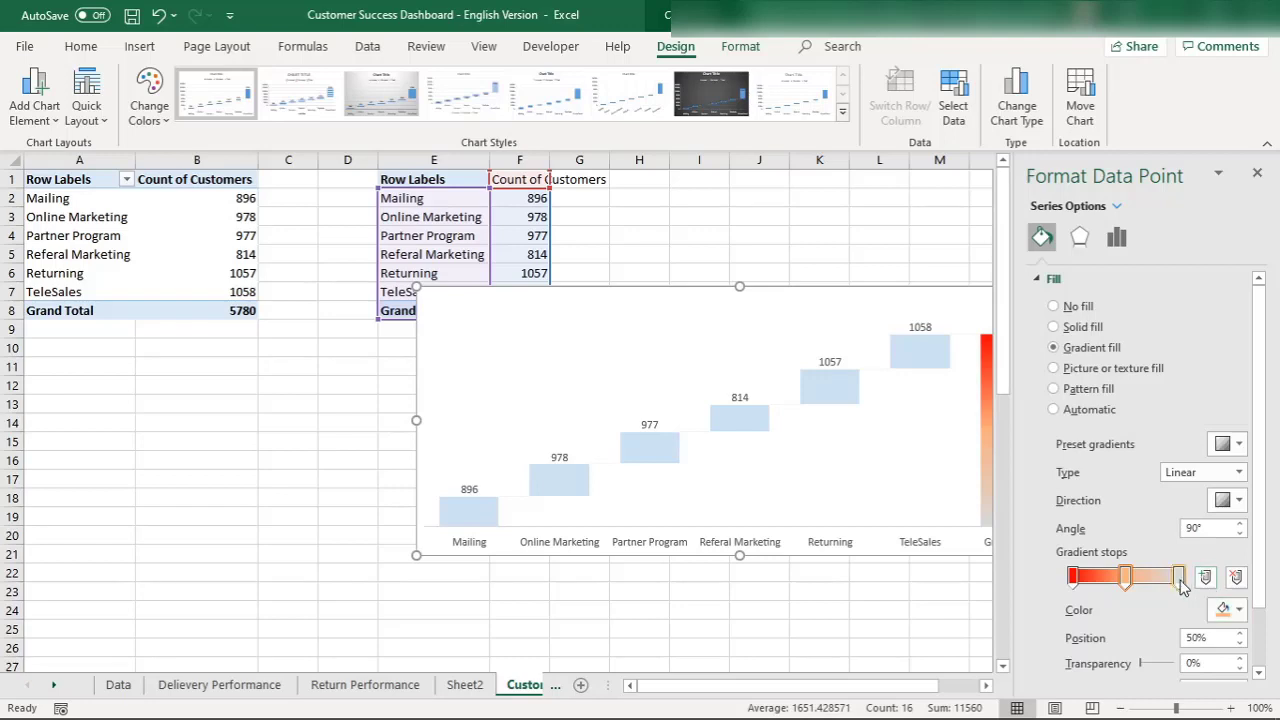
click(1230, 616)
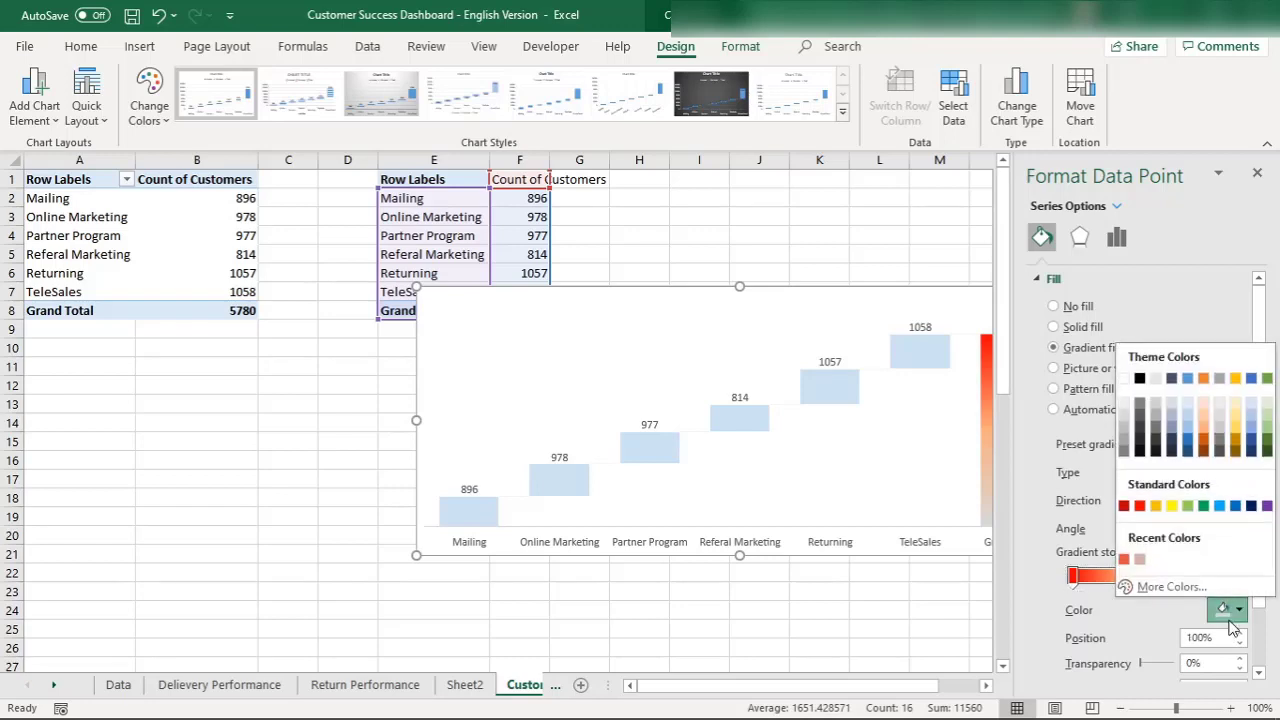
click(1139, 507)
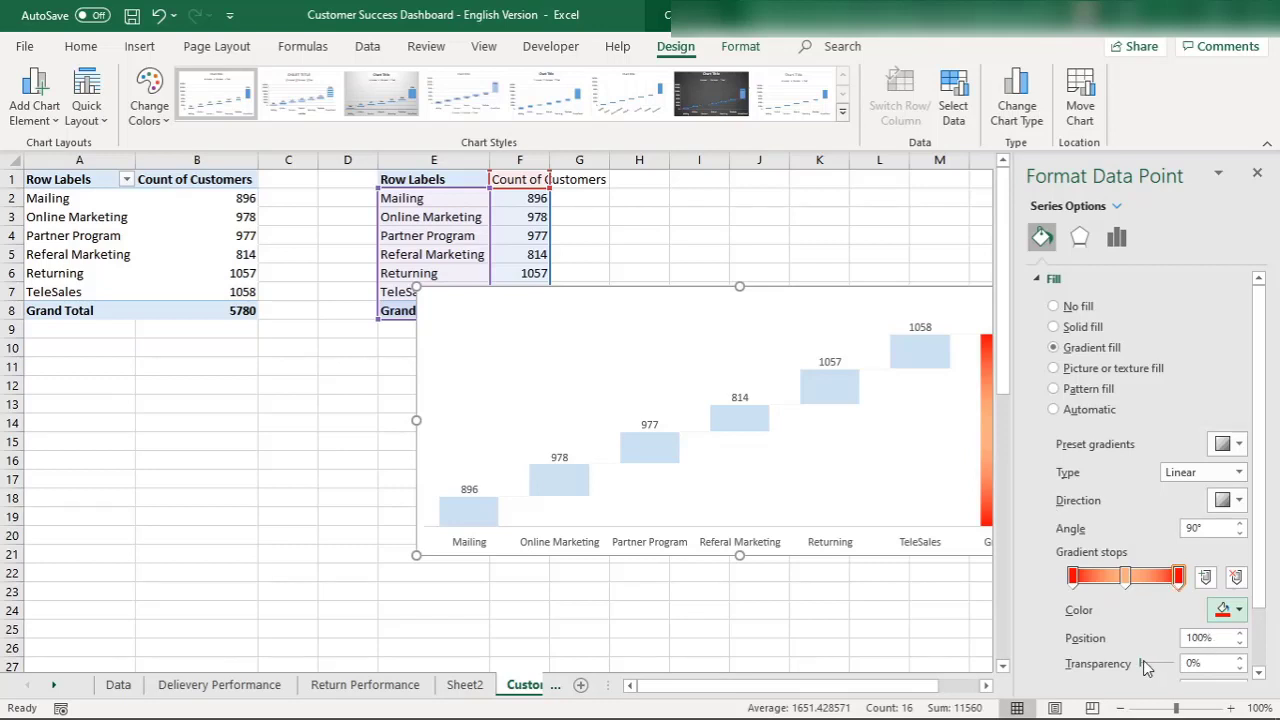
drag(1141, 661, 1157, 663)
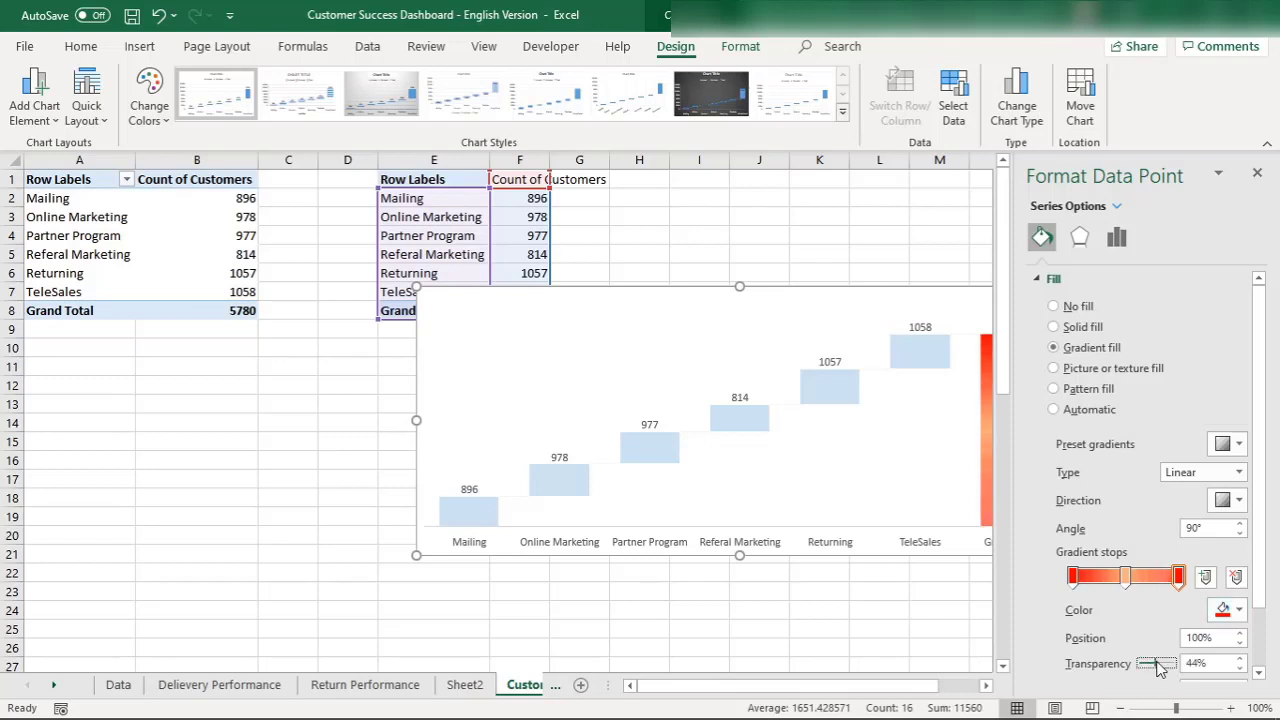
Step: Set the angle of the Grand Total bar's gradient fill to 45° and finish formatting the bar
click(1193, 527)
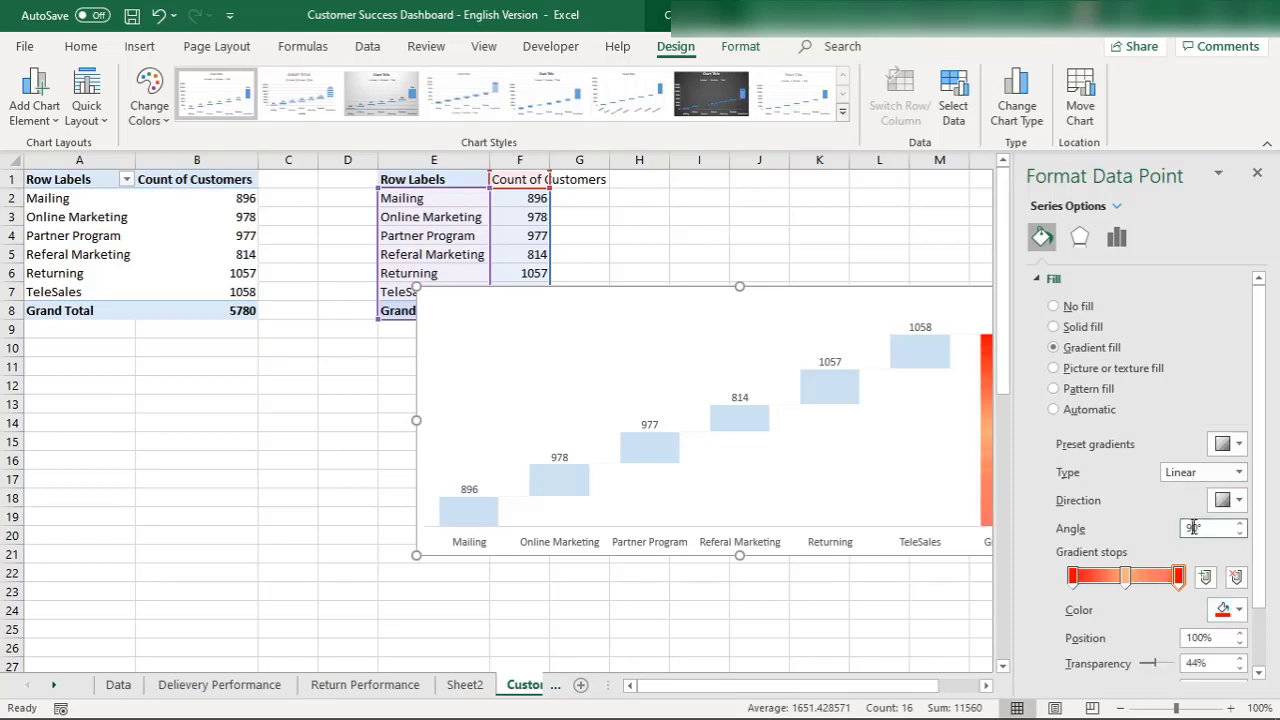
key(BackSpace)
key(BackSpace)
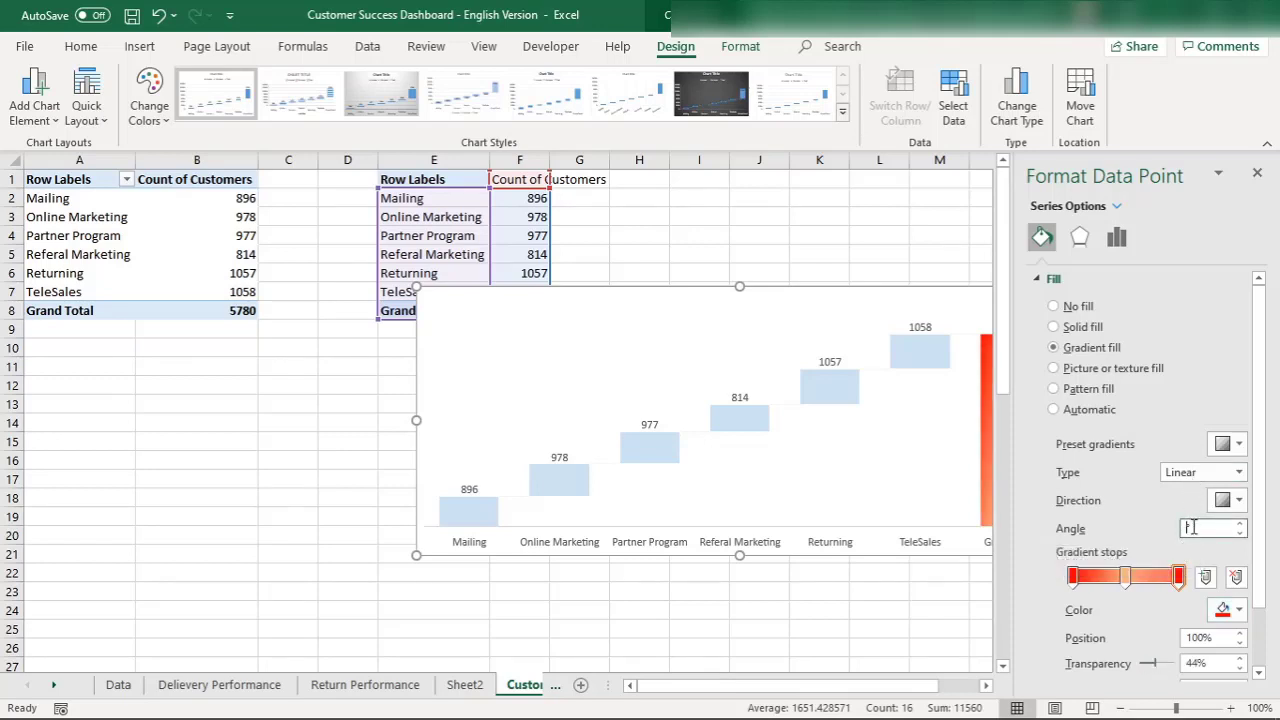
text(50)
key(BackSpace)
text(45)
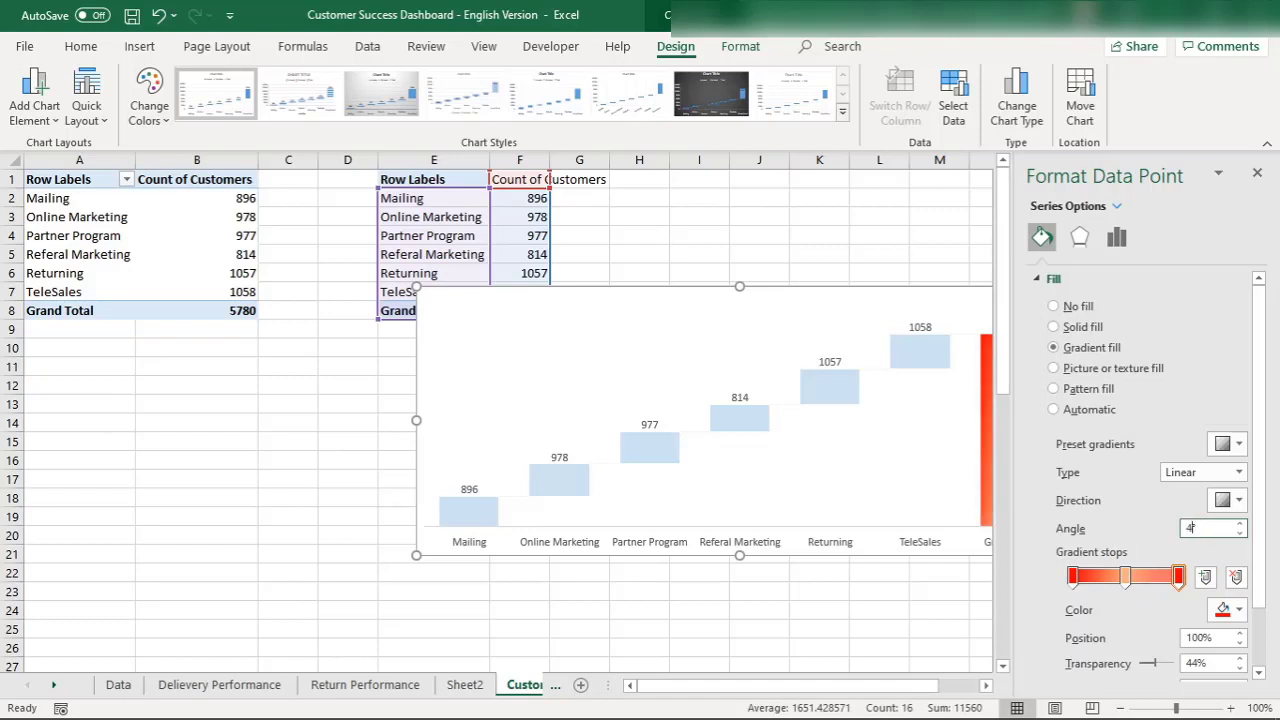
click(357, 402)
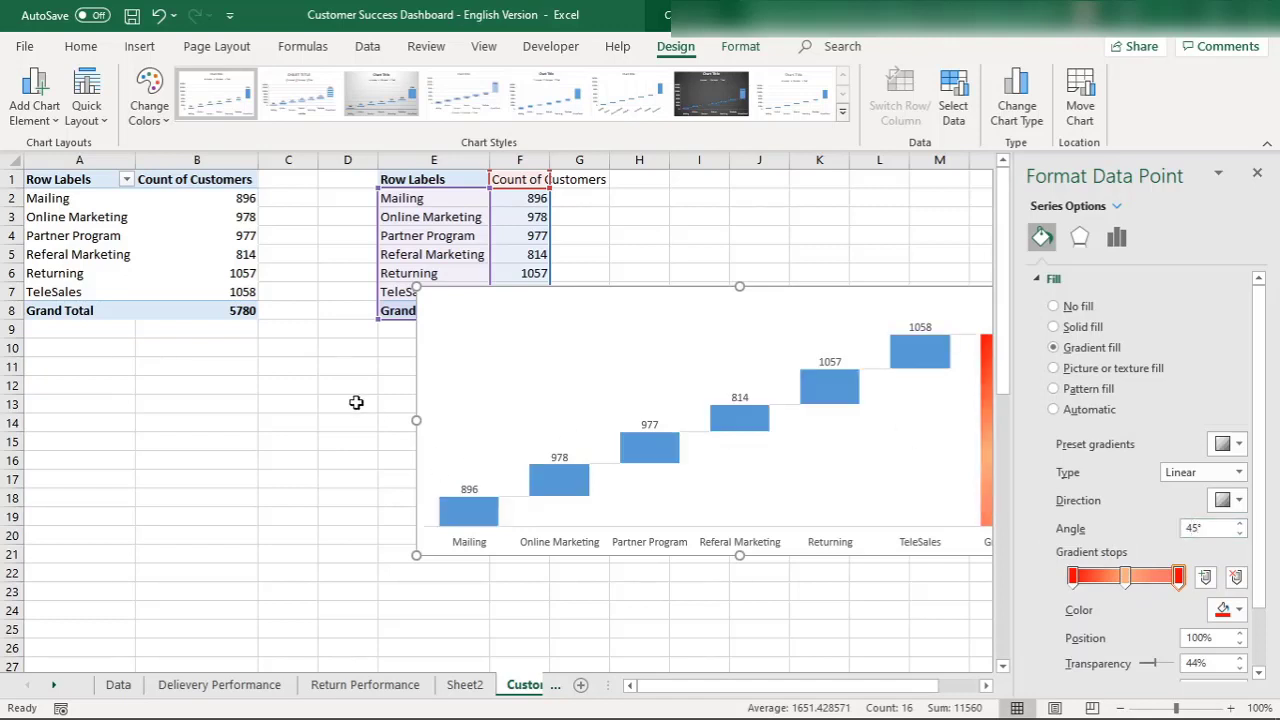
click(523, 374)
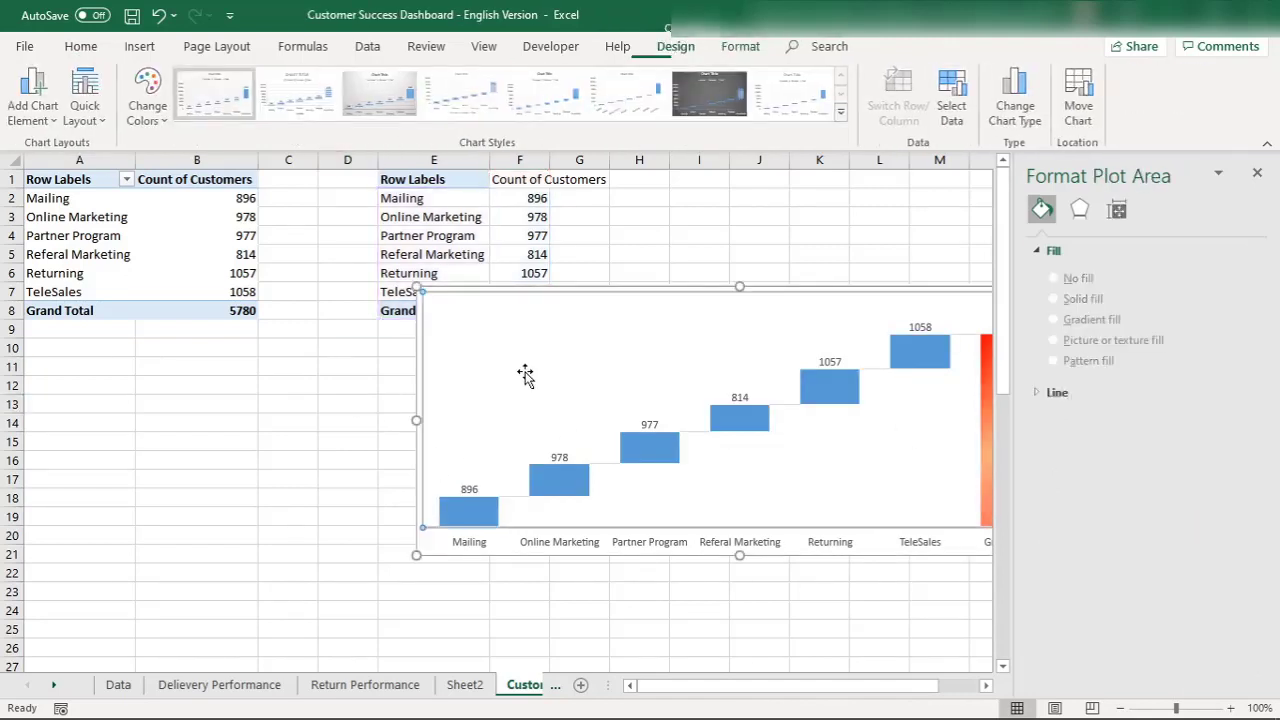
click(1257, 172)
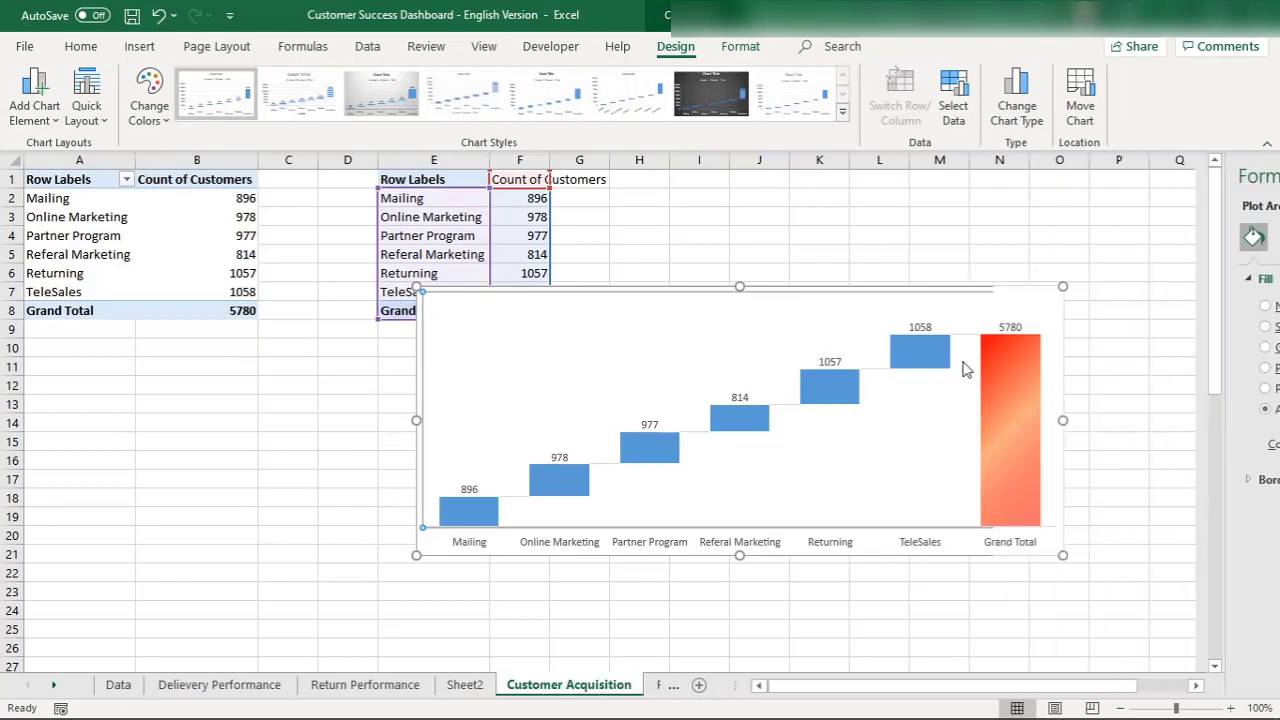
Step: Set the label position of the waterfall chart's data labels to Center
click(920, 330)
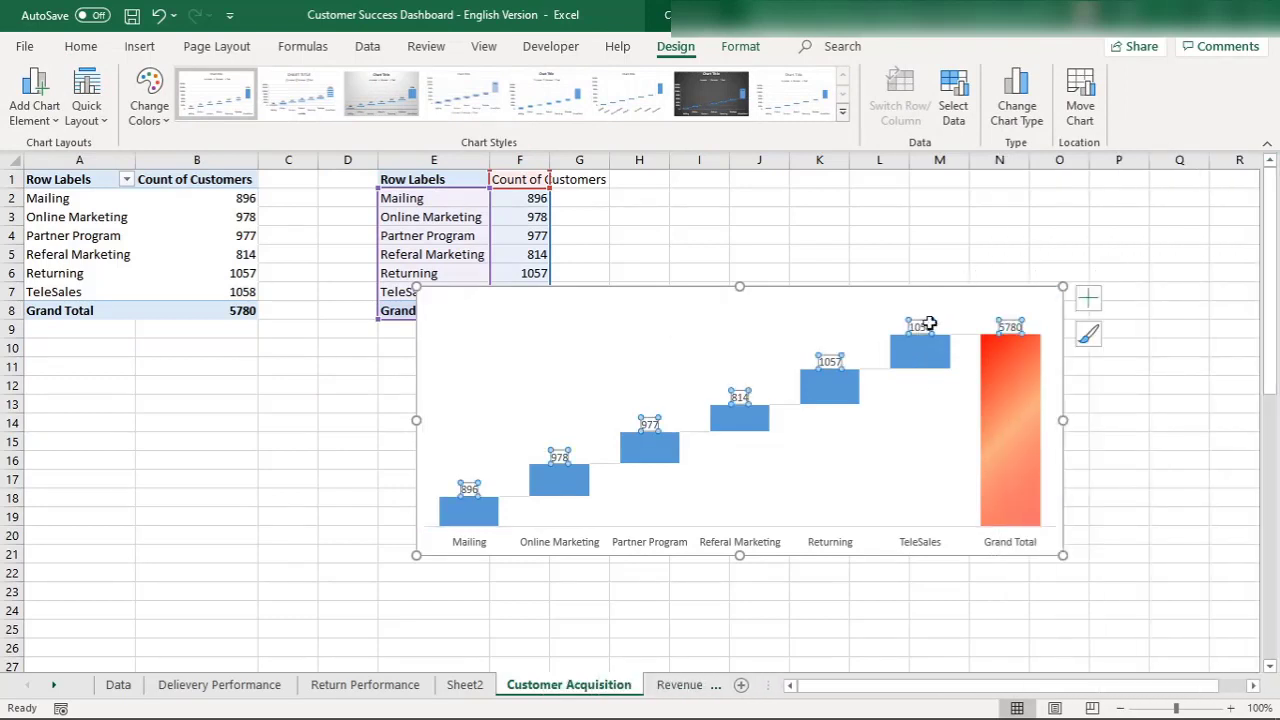
right_click(915, 331)
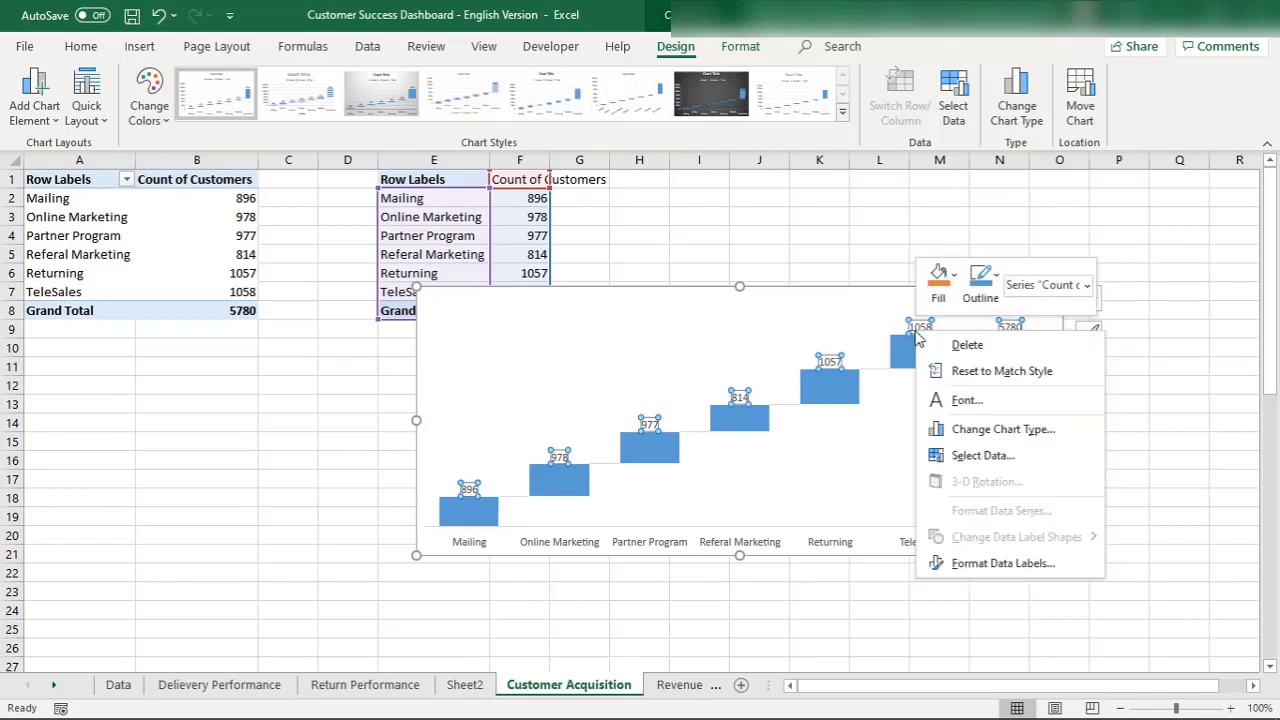
click(988, 565)
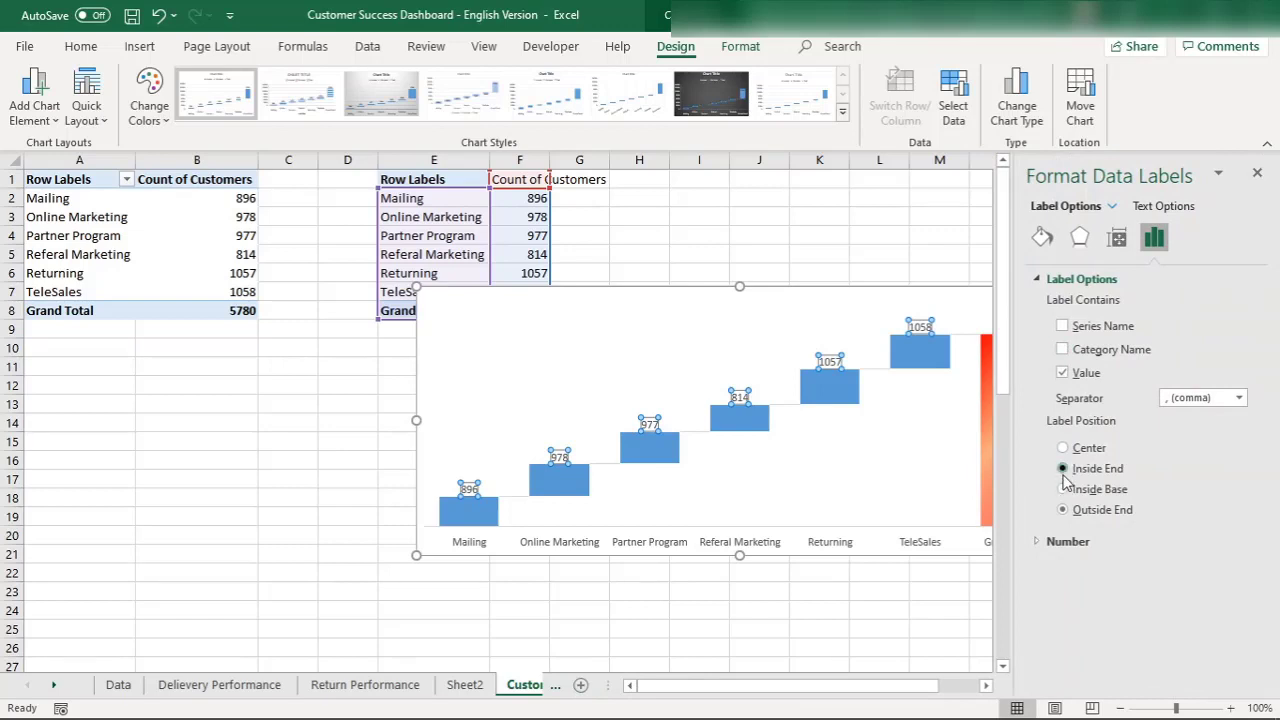
click(1064, 477)
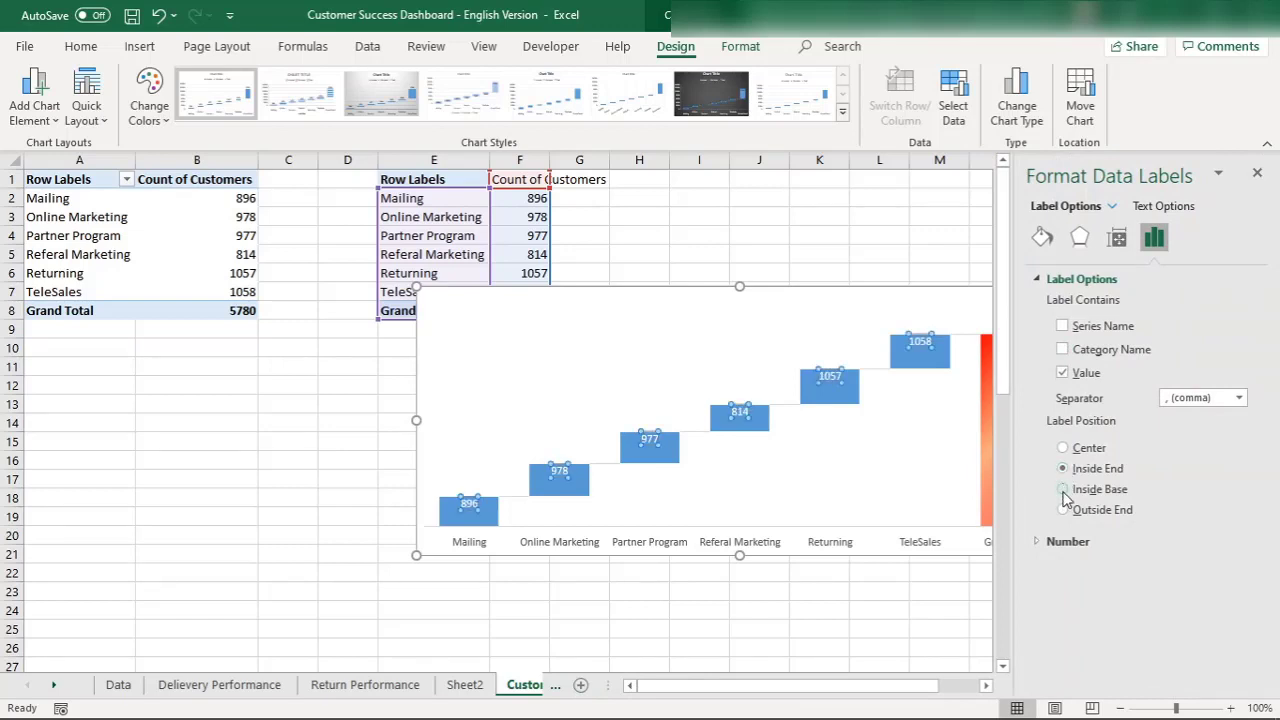
click(1063, 450)
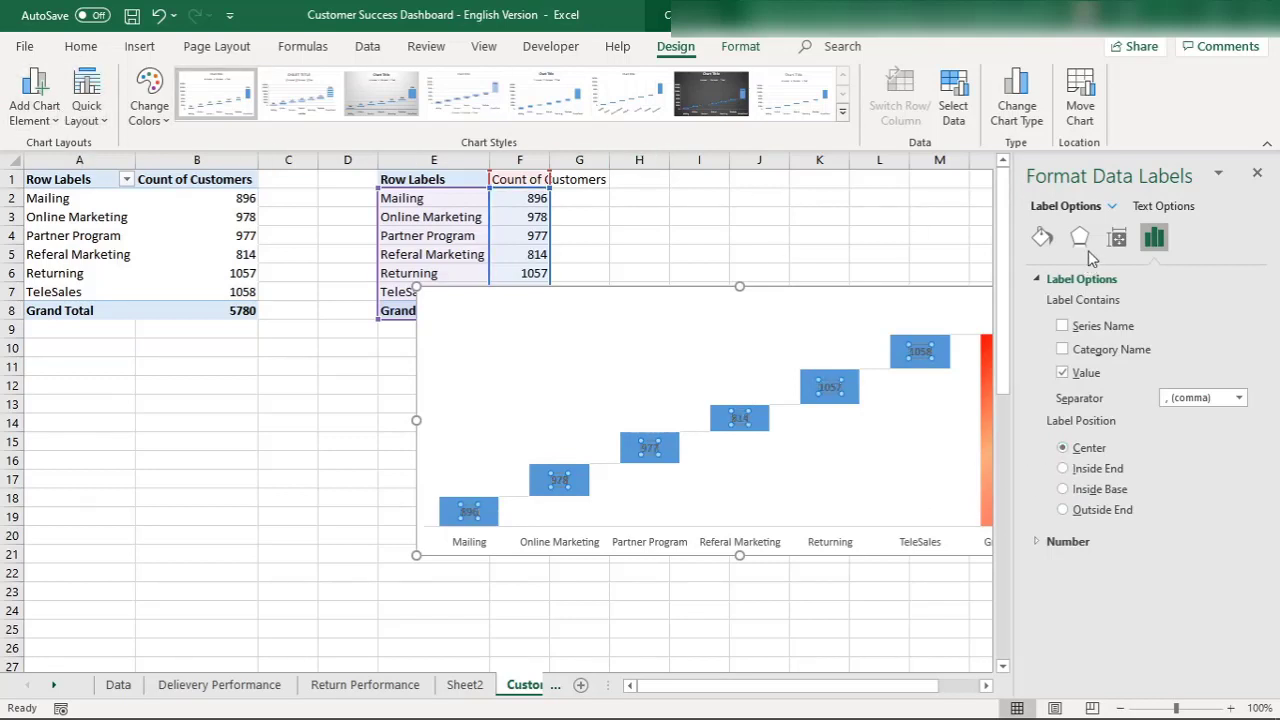
click(1042, 237)
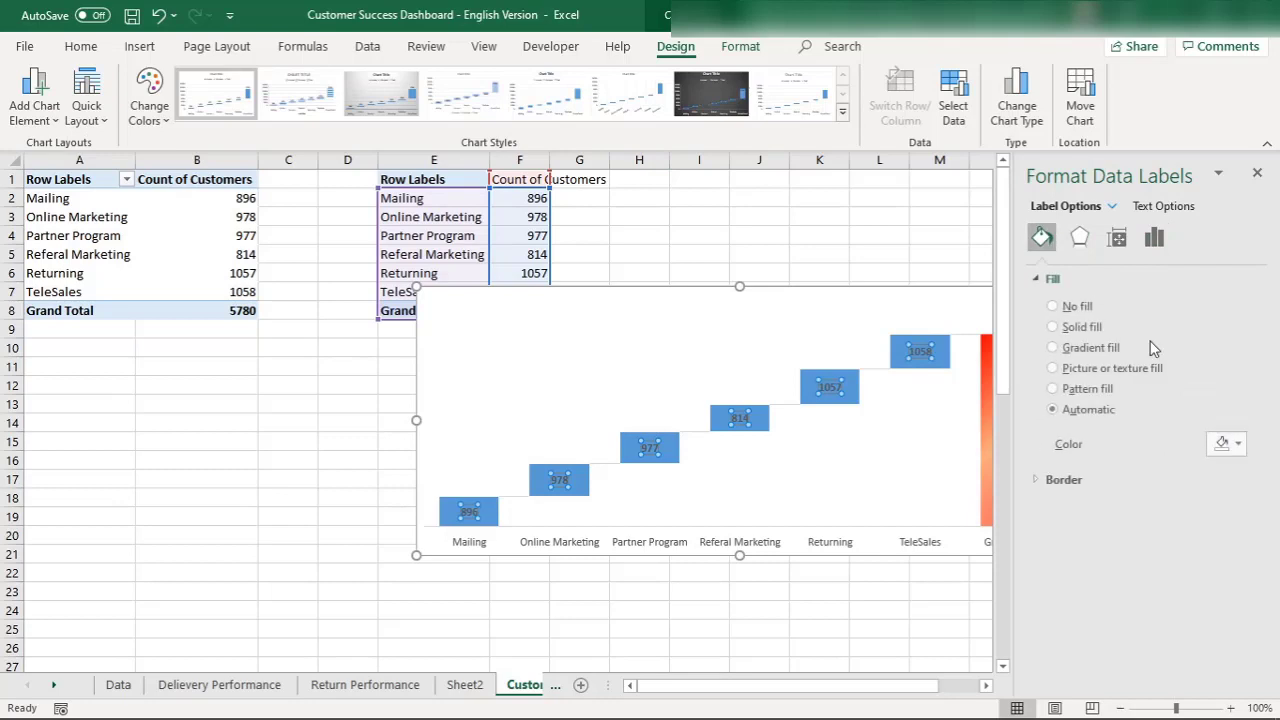
click(1236, 447)
click(1125, 492)
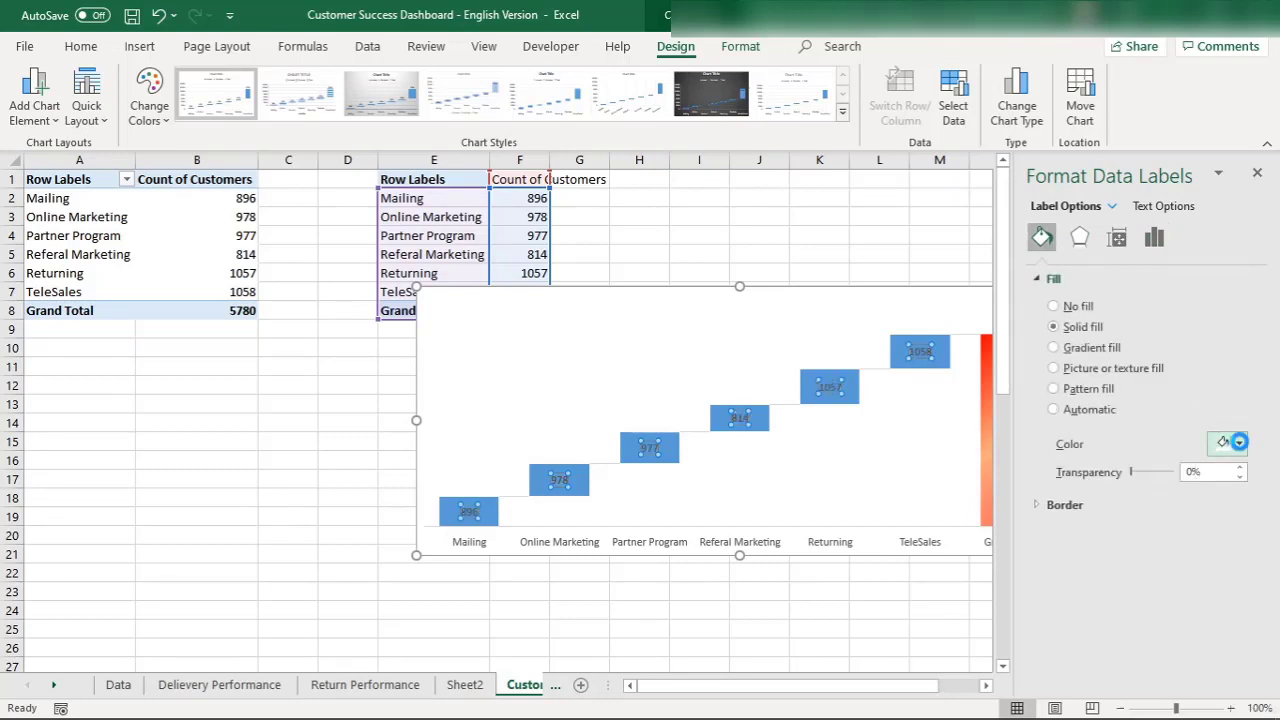
key(ctrl+z)
Step: Change the text fill color of the waterfall chart's data labels to white and close the formatting options
click(1163, 206)
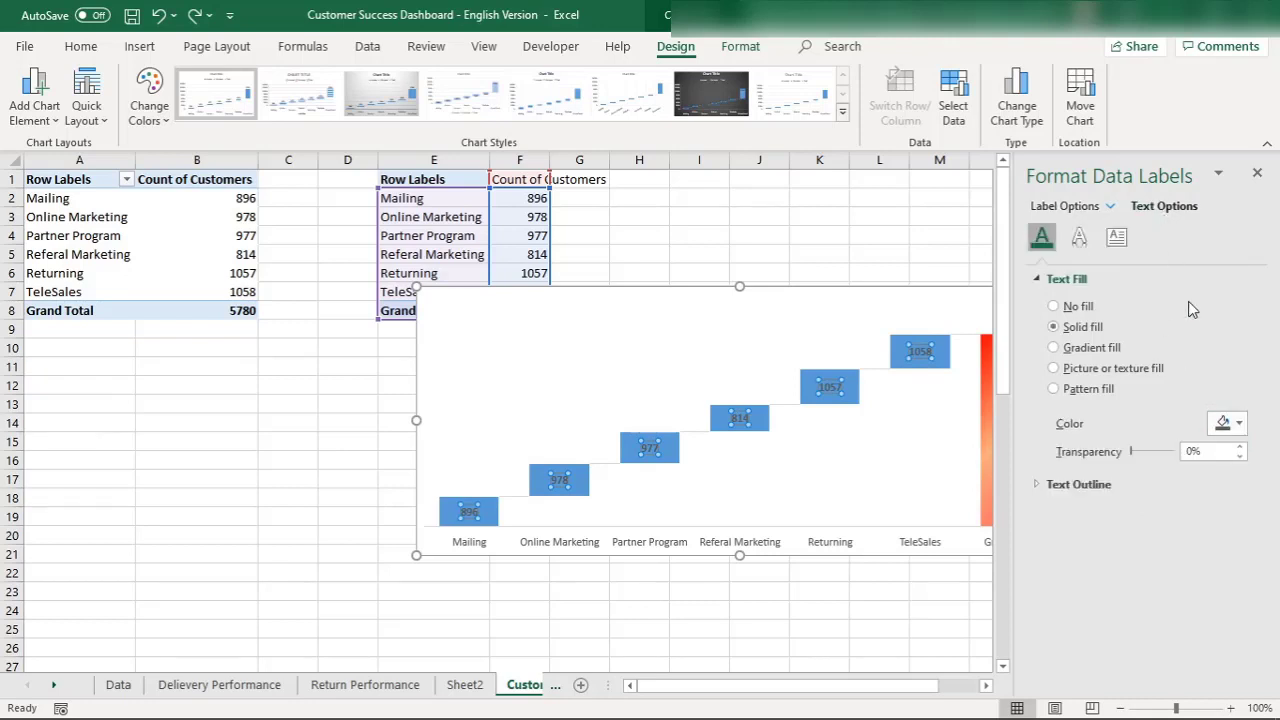
click(1228, 423)
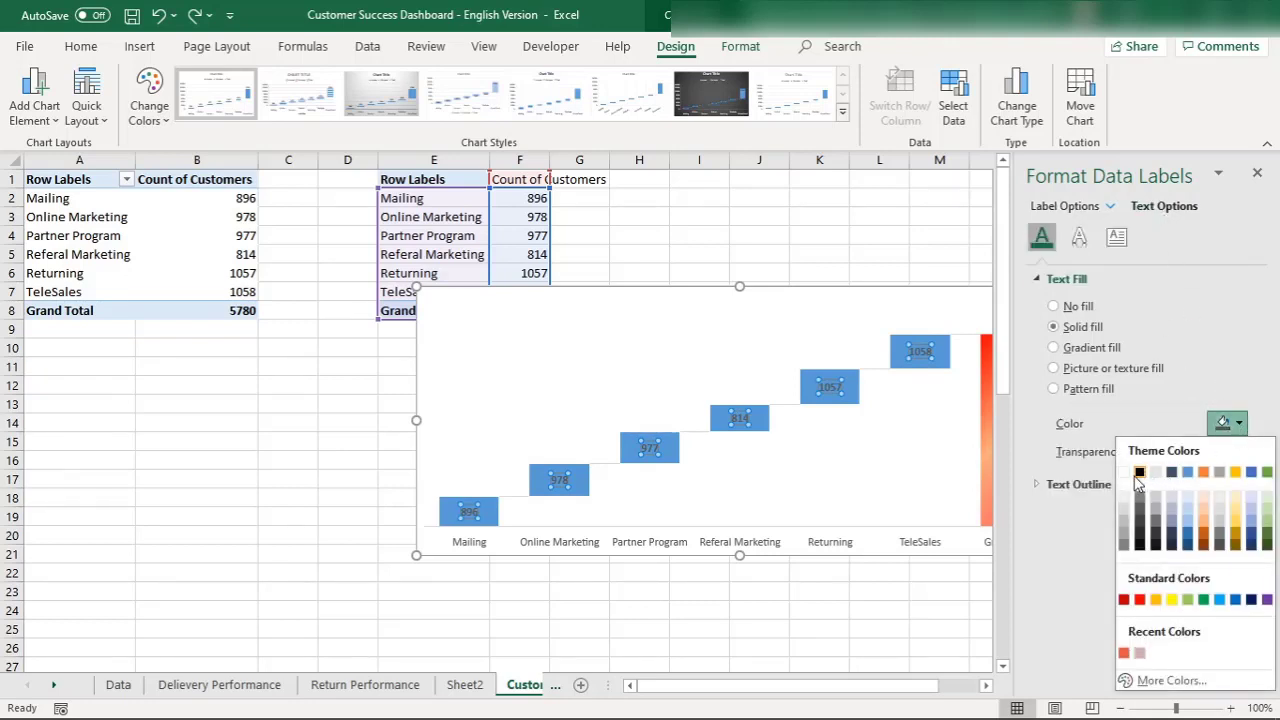
click(1125, 476)
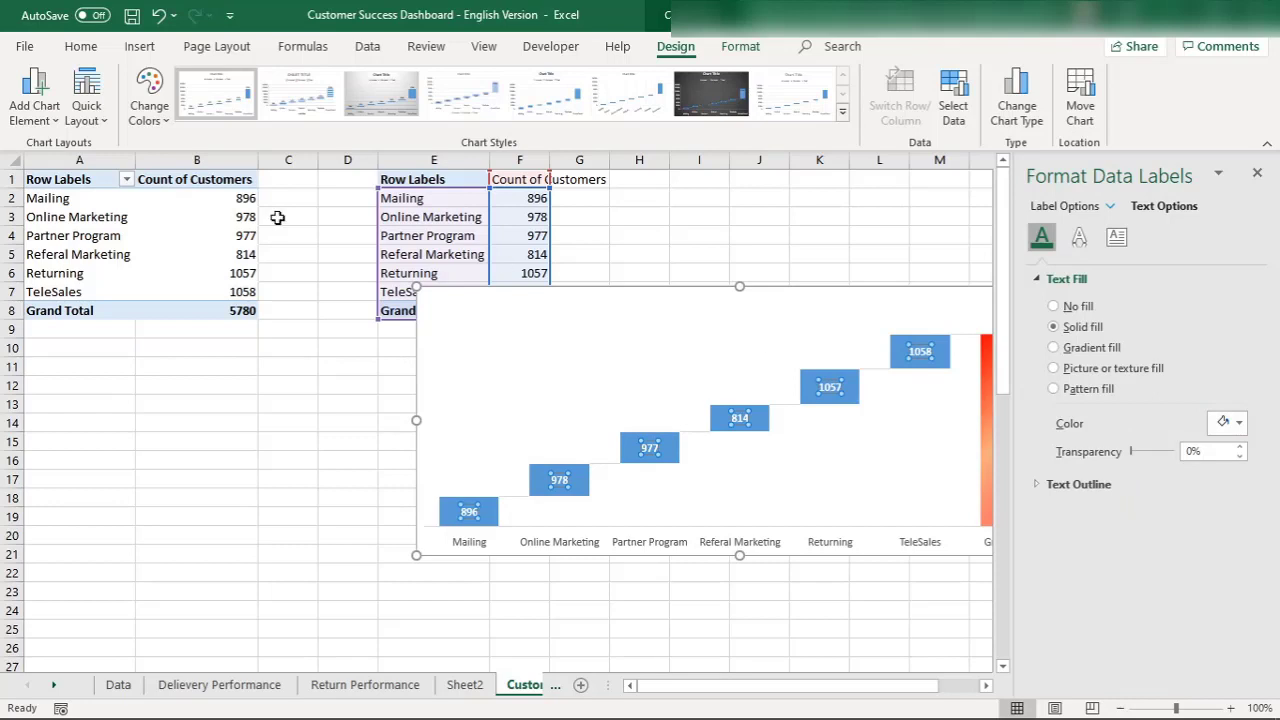
click(993, 474)
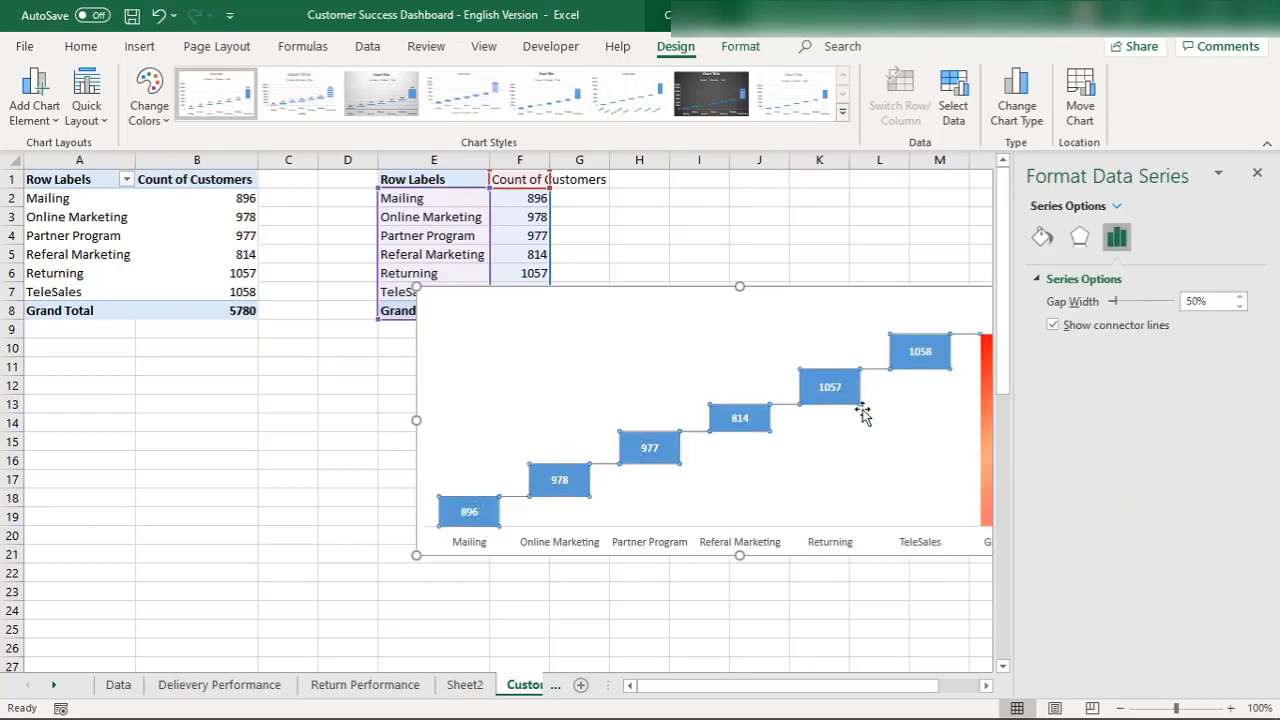
click(448, 352)
click(341, 400)
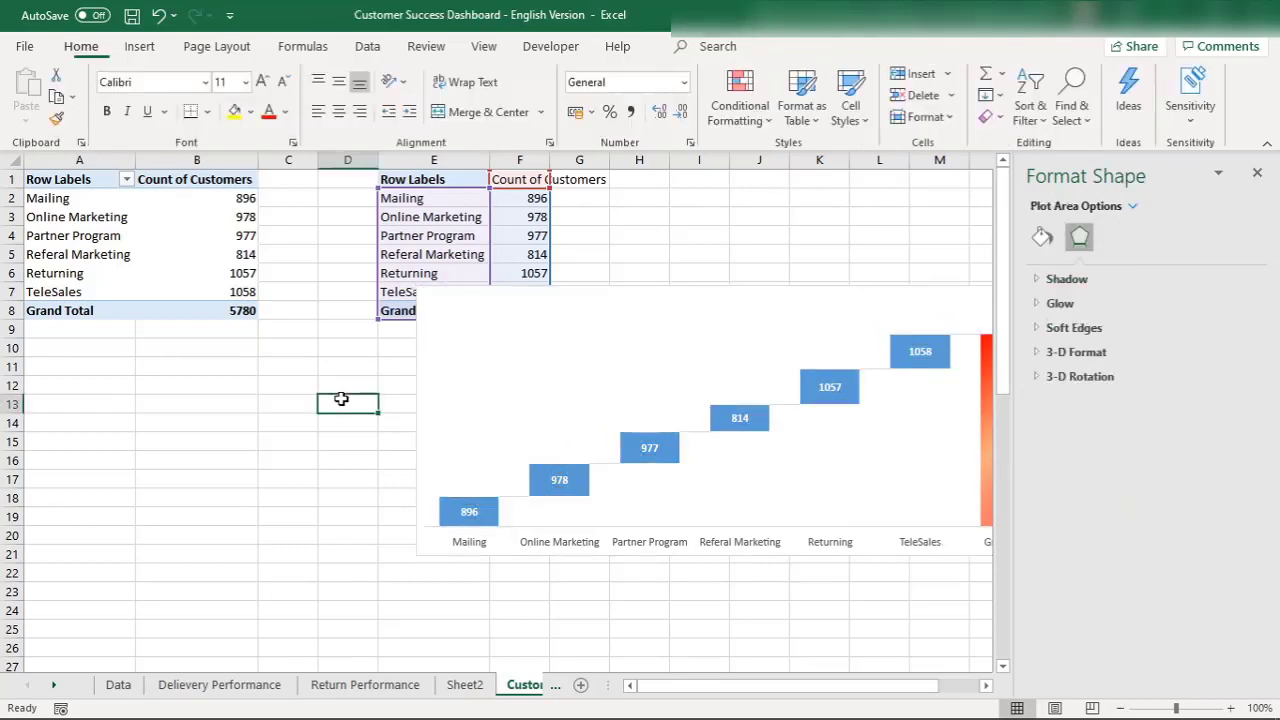
click(1257, 173)
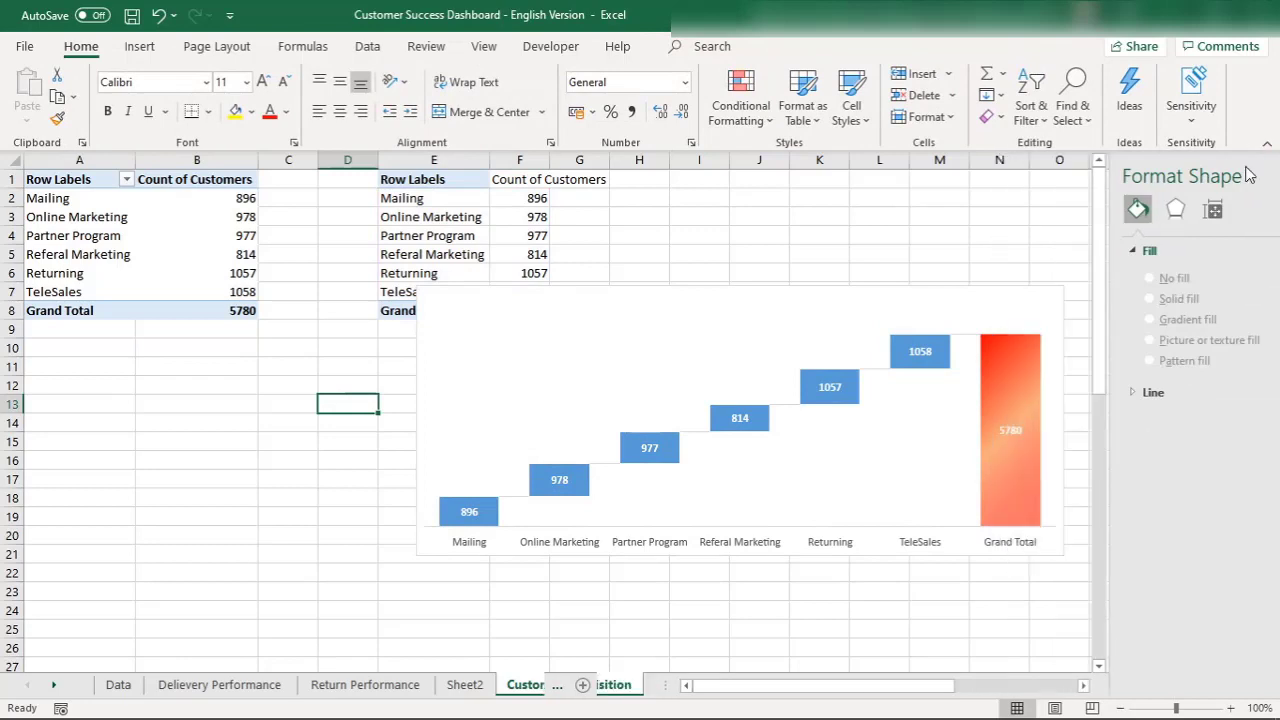
Step: Make the waterfall chart taller by extending its upper edge to about row 3
mouse_move(1005, 455)
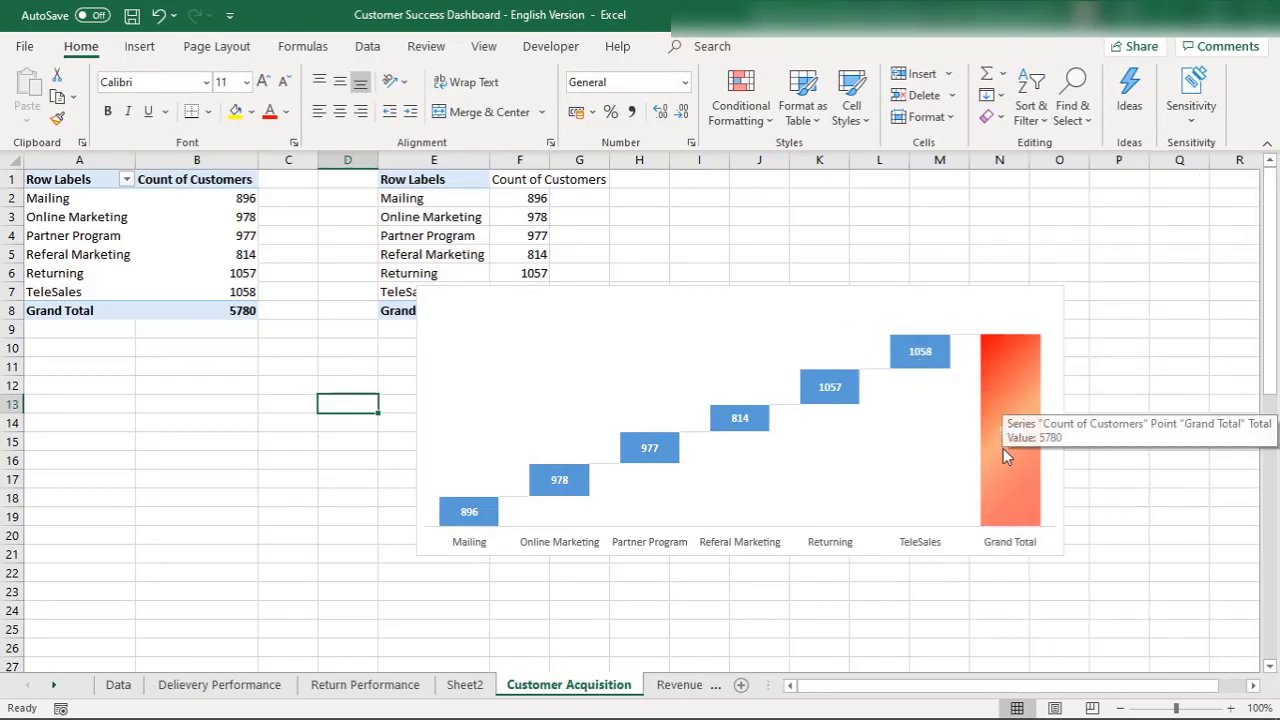
click(1008, 430)
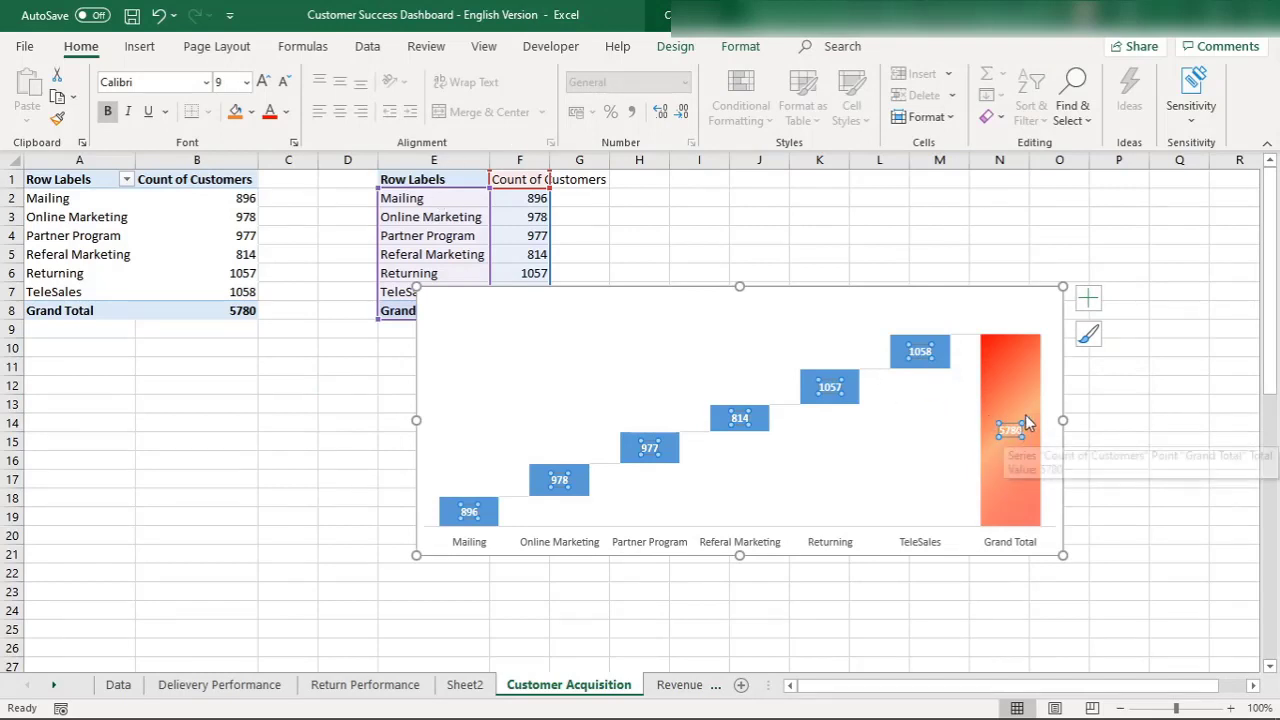
click(1088, 297)
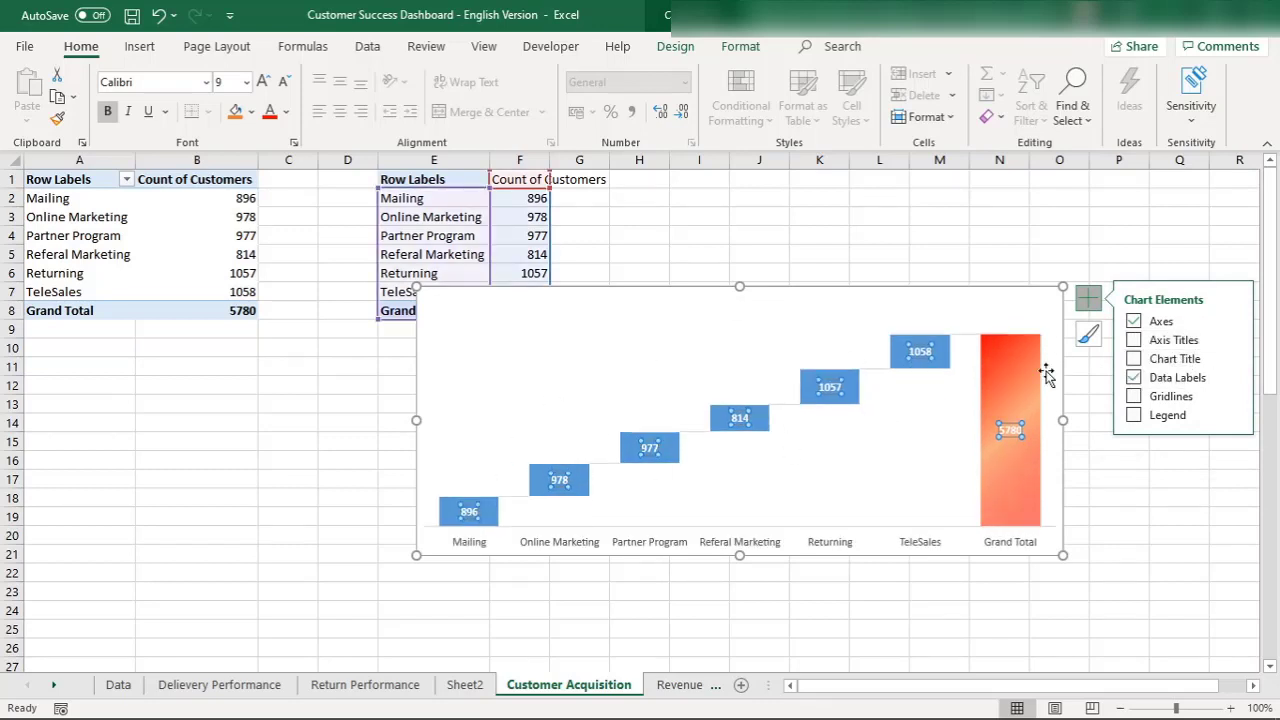
click(807, 312)
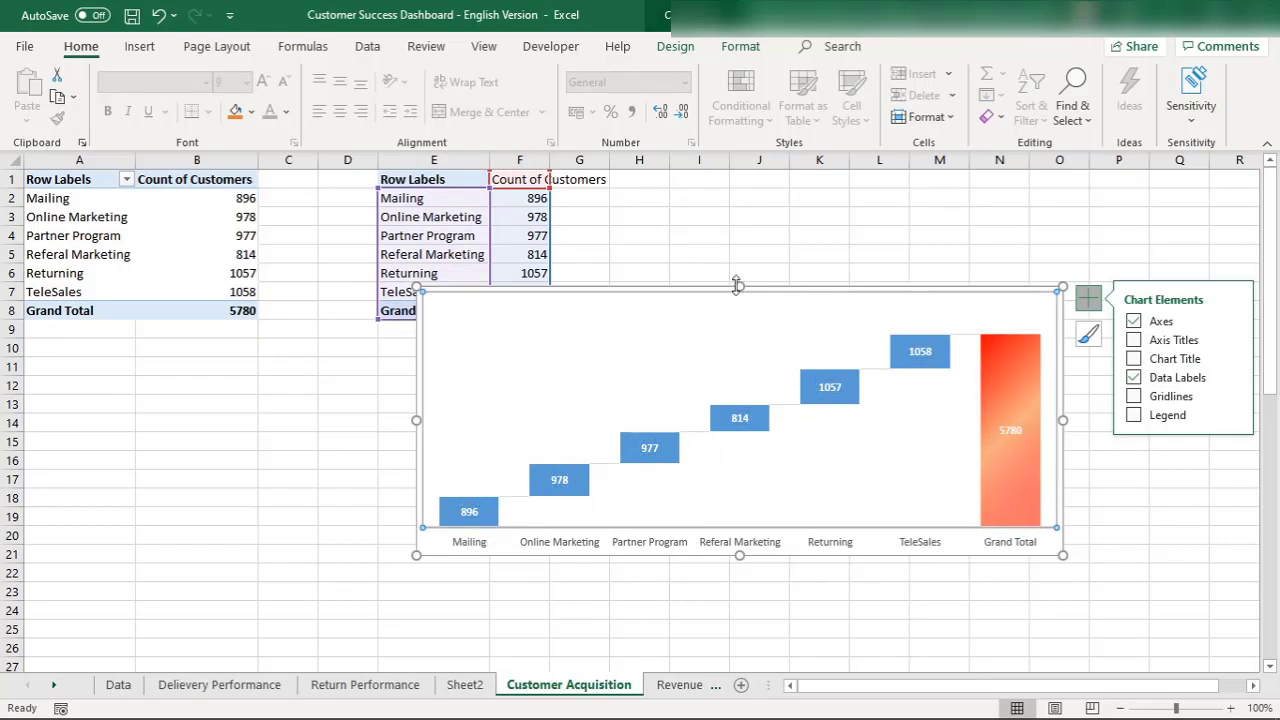
drag(736, 285, 740, 221)
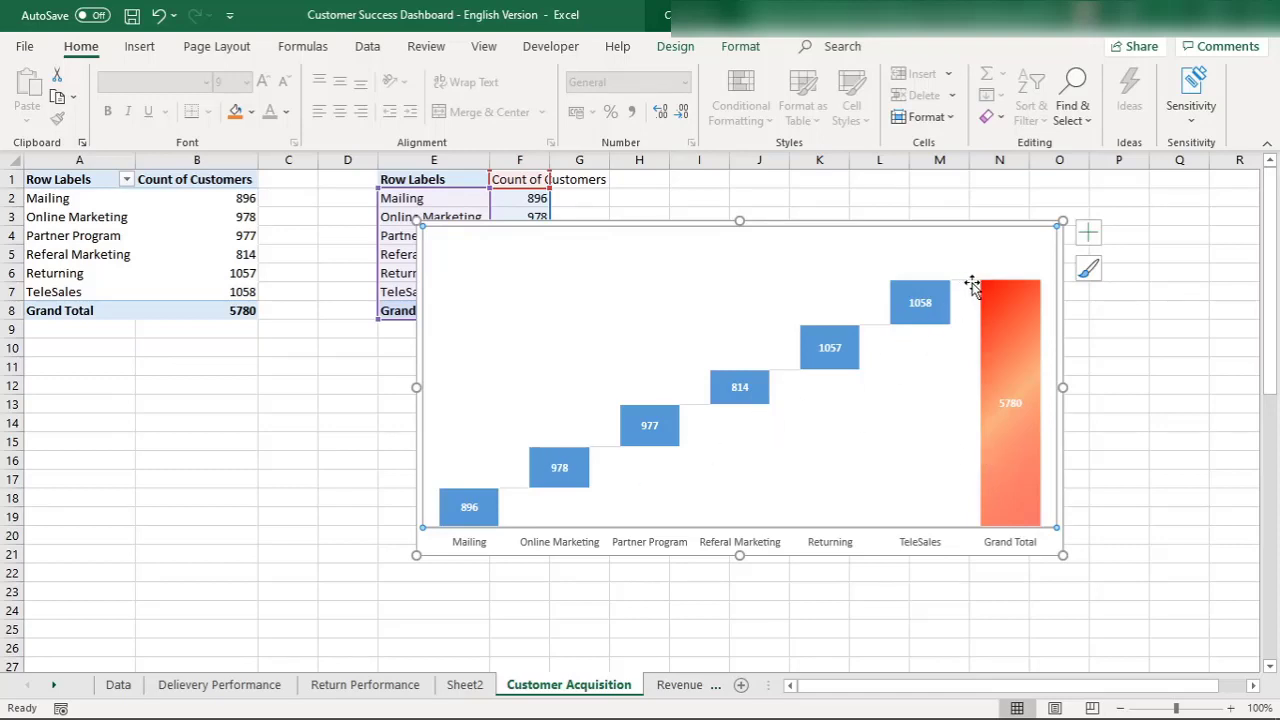
mouse_move(846, 341)
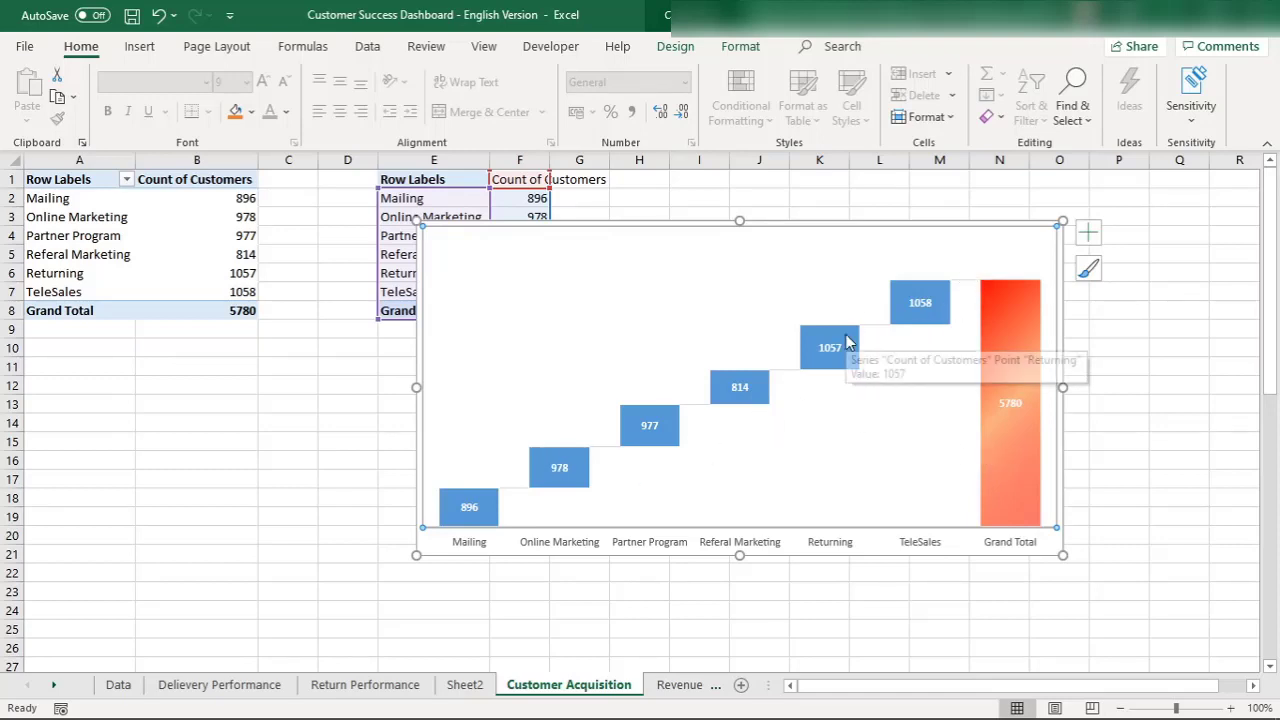
right_click(658, 259)
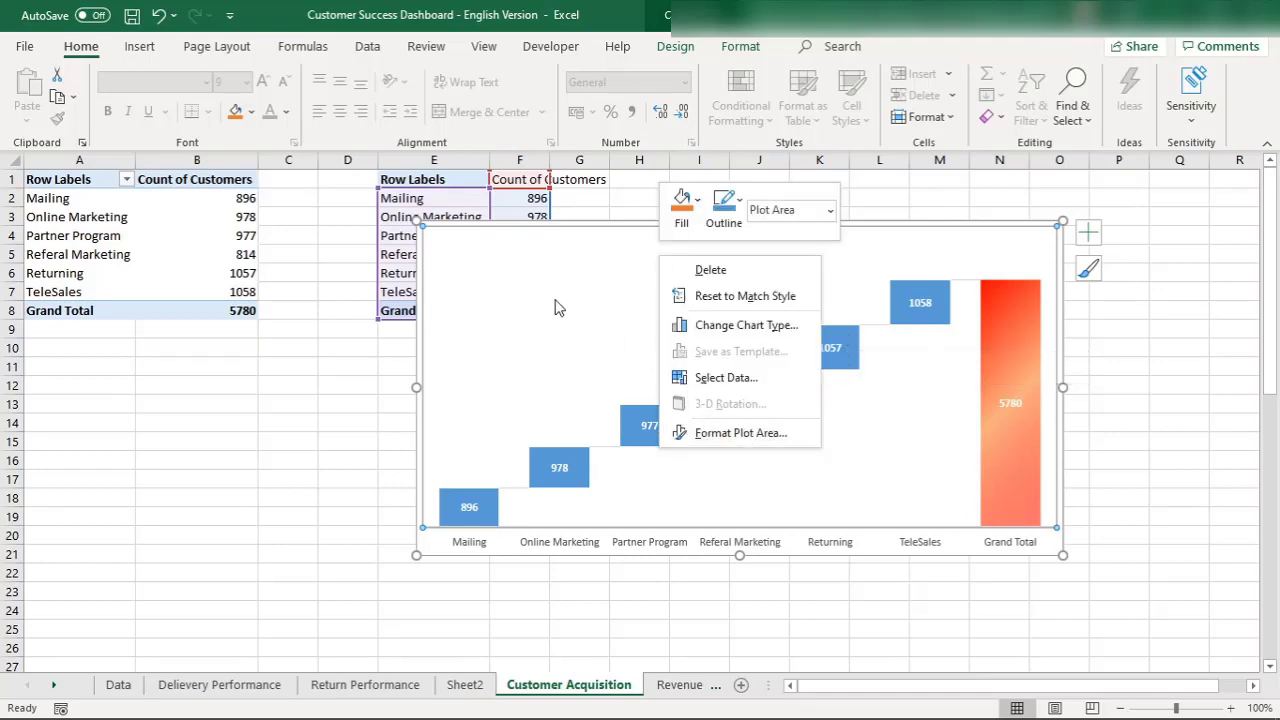
click(541, 228)
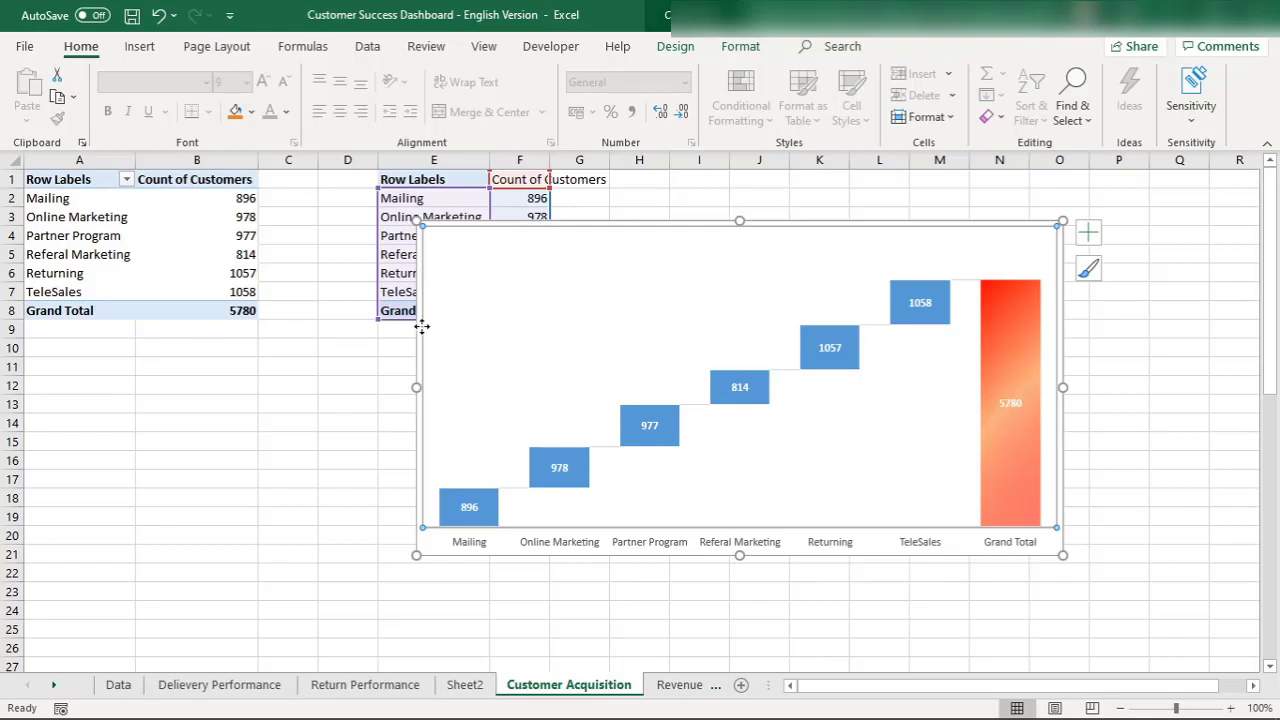
click(300, 400)
click(422, 368)
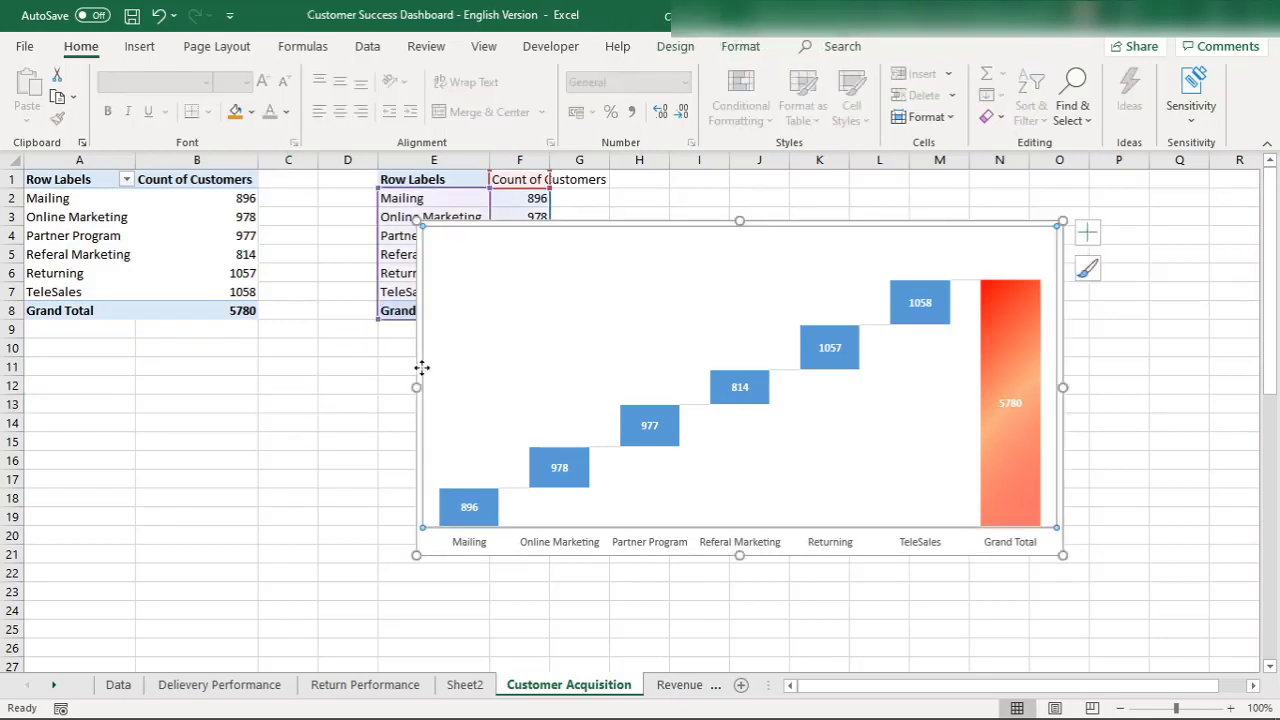
Step: Try a solid text outline on the waterfall chart's horizontal axis labels, restore no outline, and make the labels bold
right_click(422, 370)
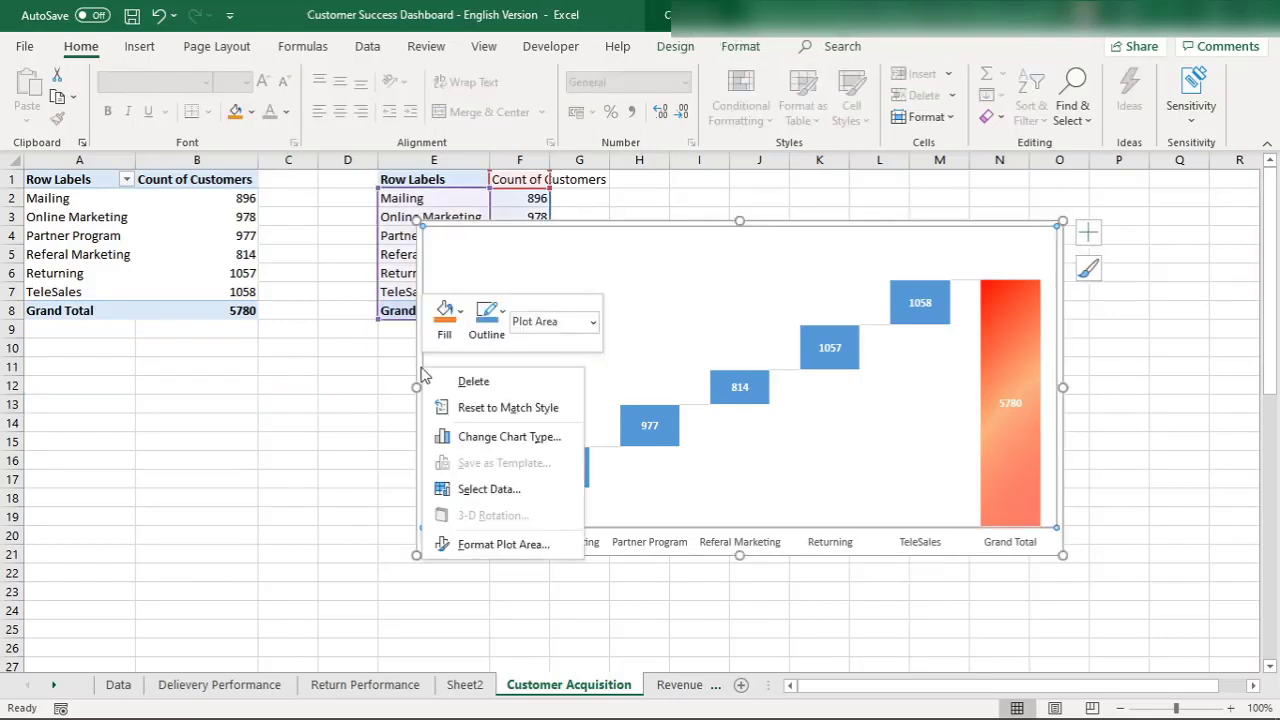
click(480, 544)
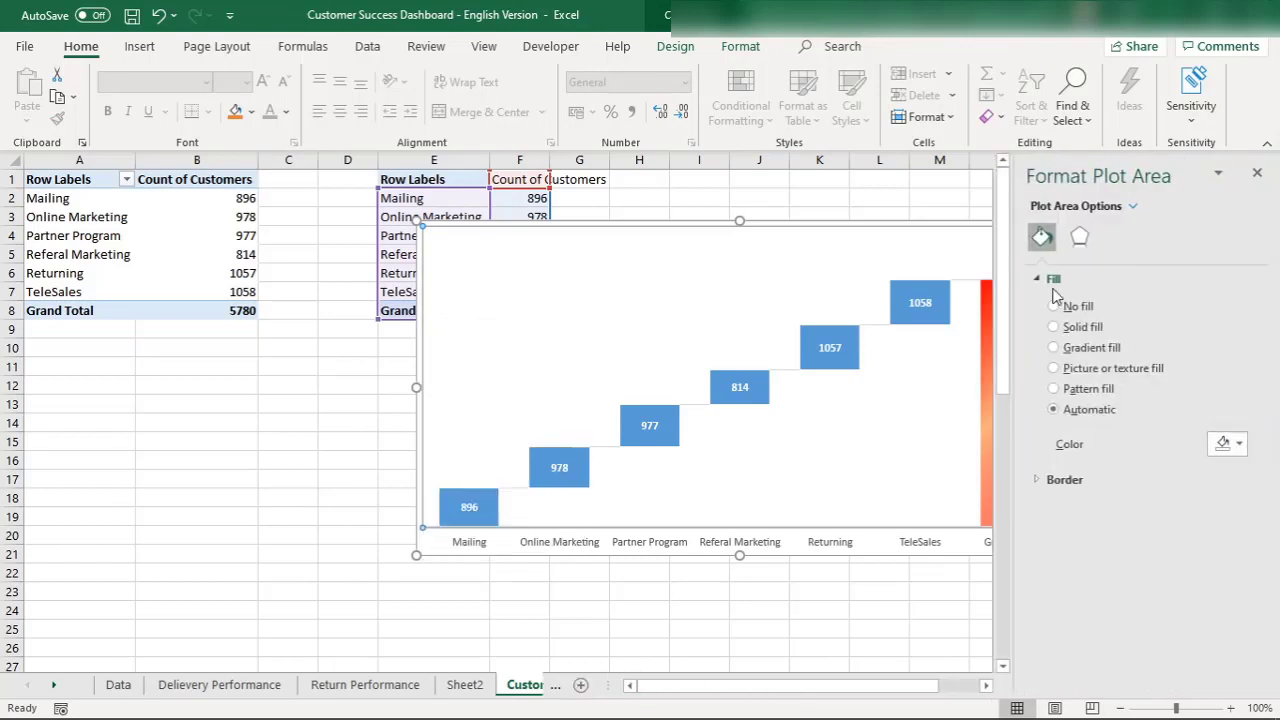
click(712, 549)
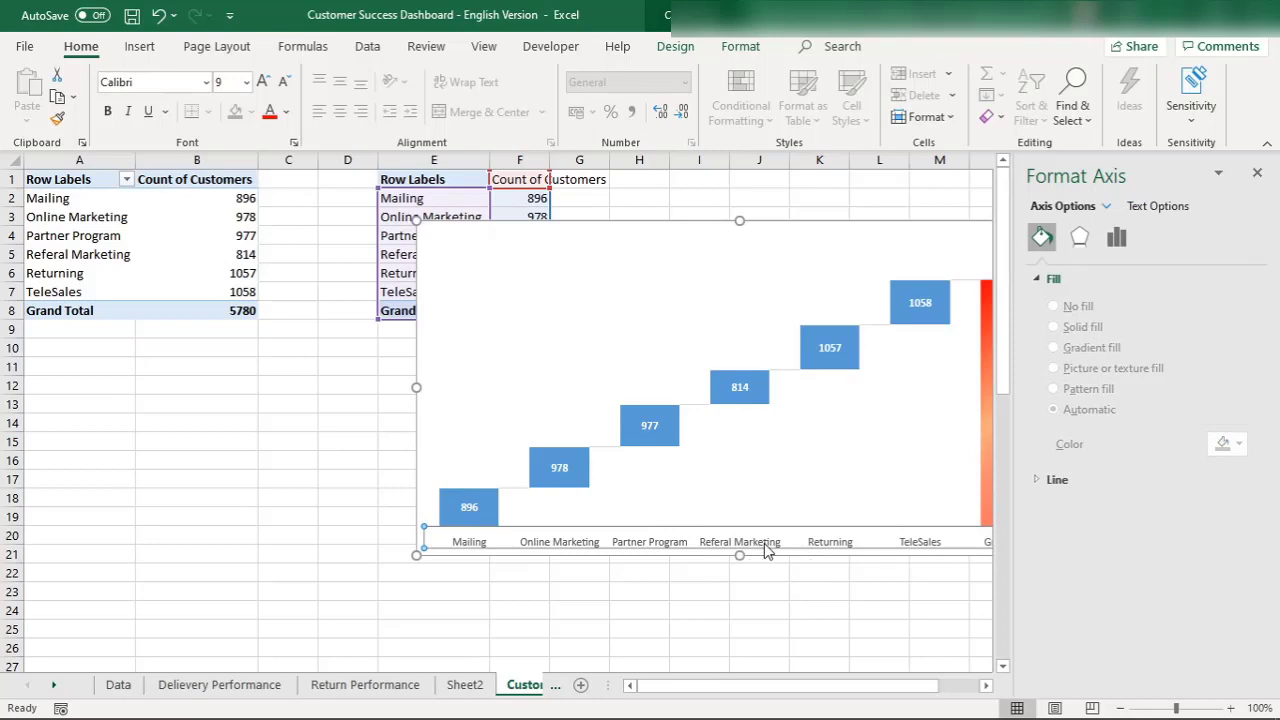
click(1161, 210)
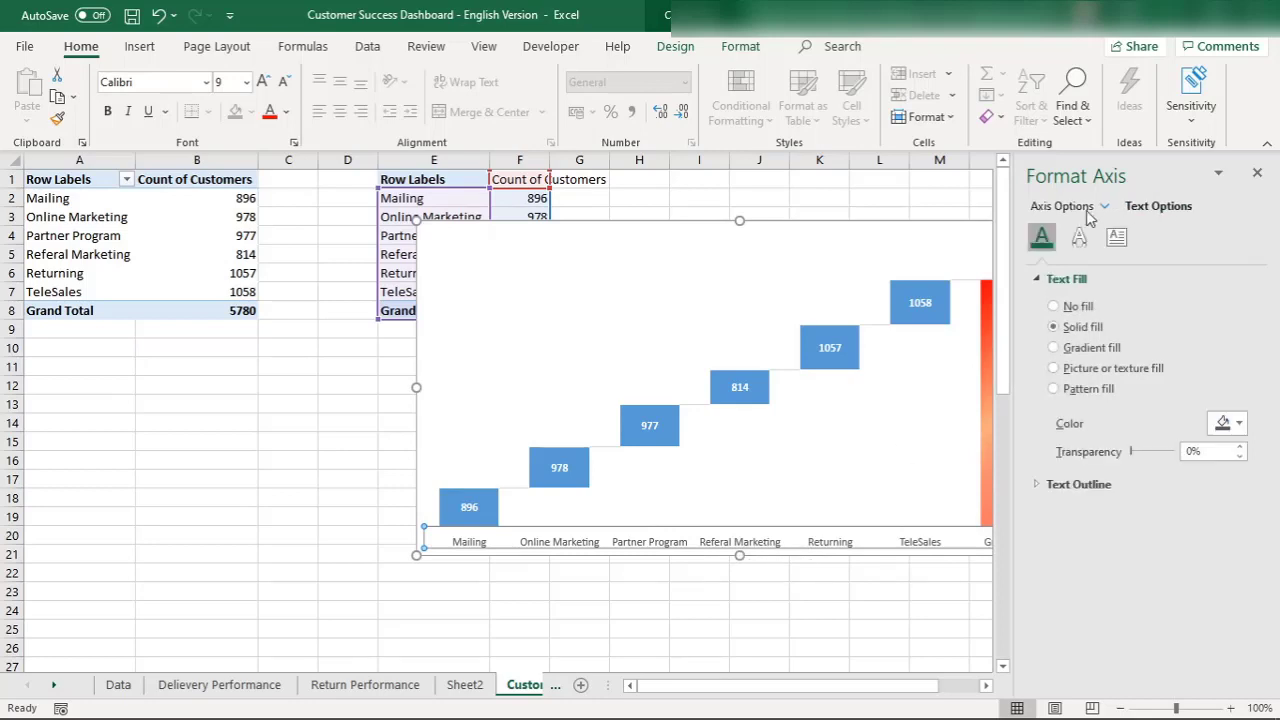
click(1037, 490)
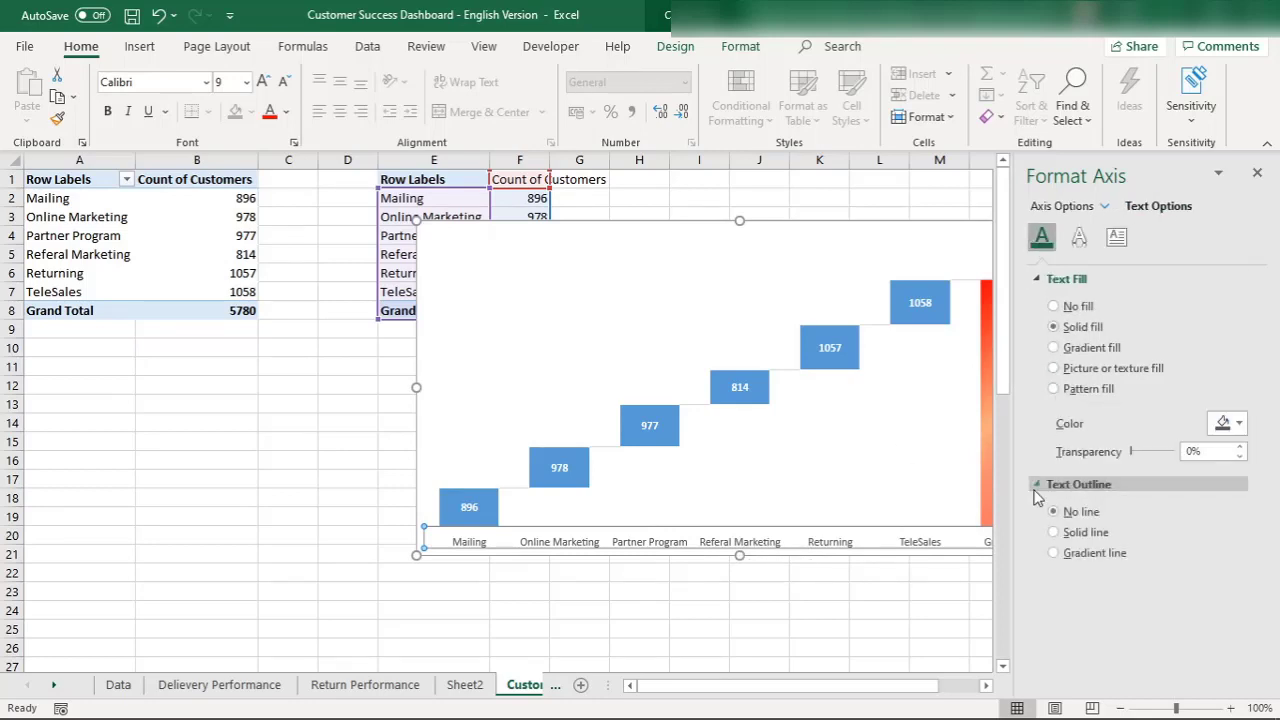
click(1053, 533)
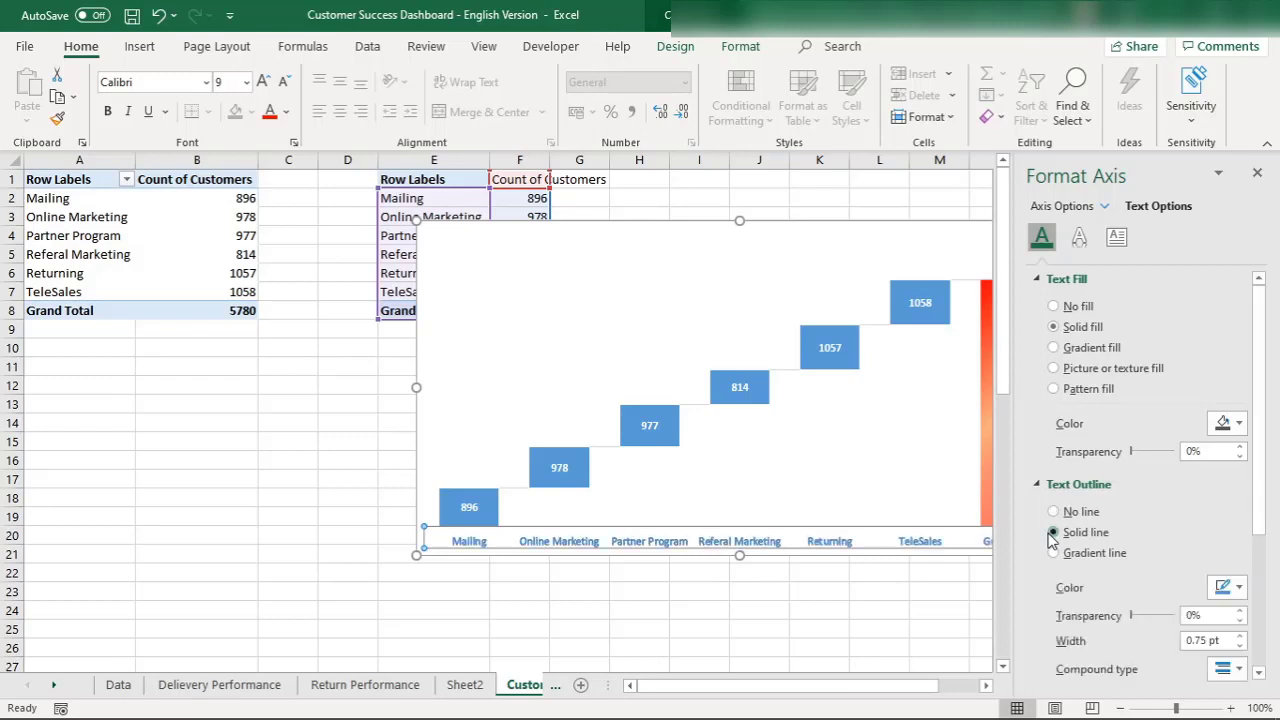
click(1053, 512)
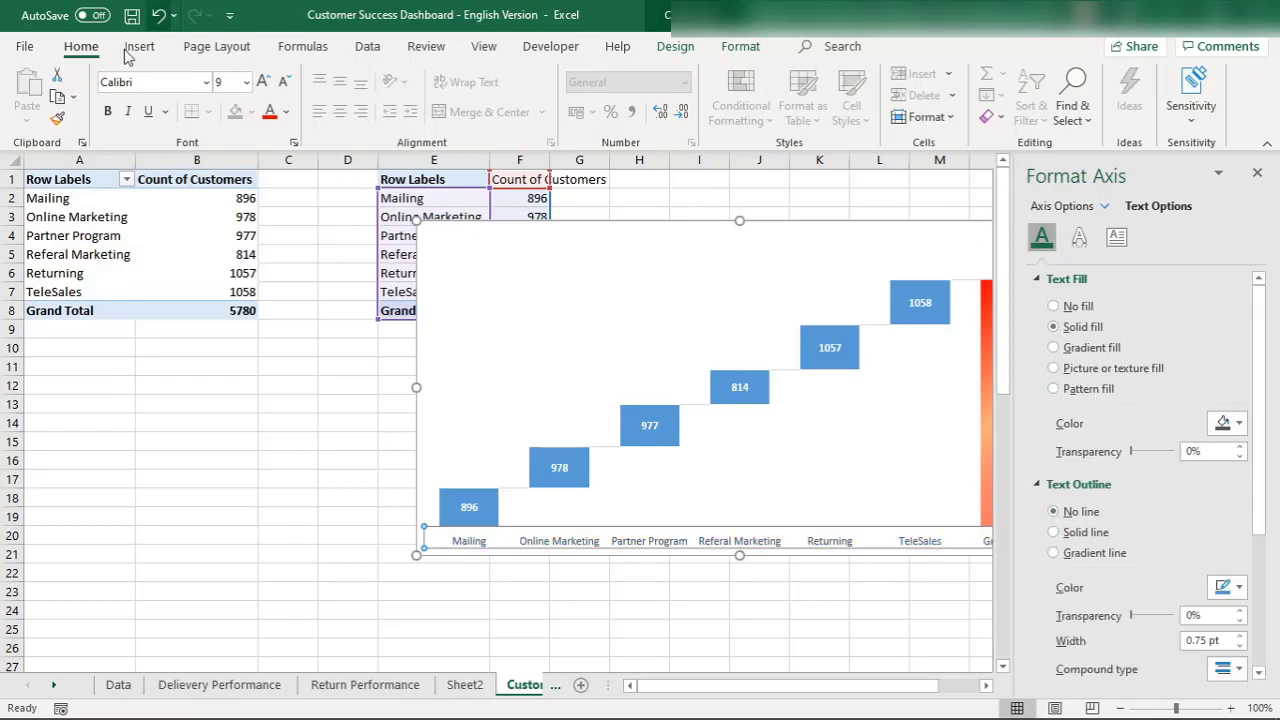
click(107, 112)
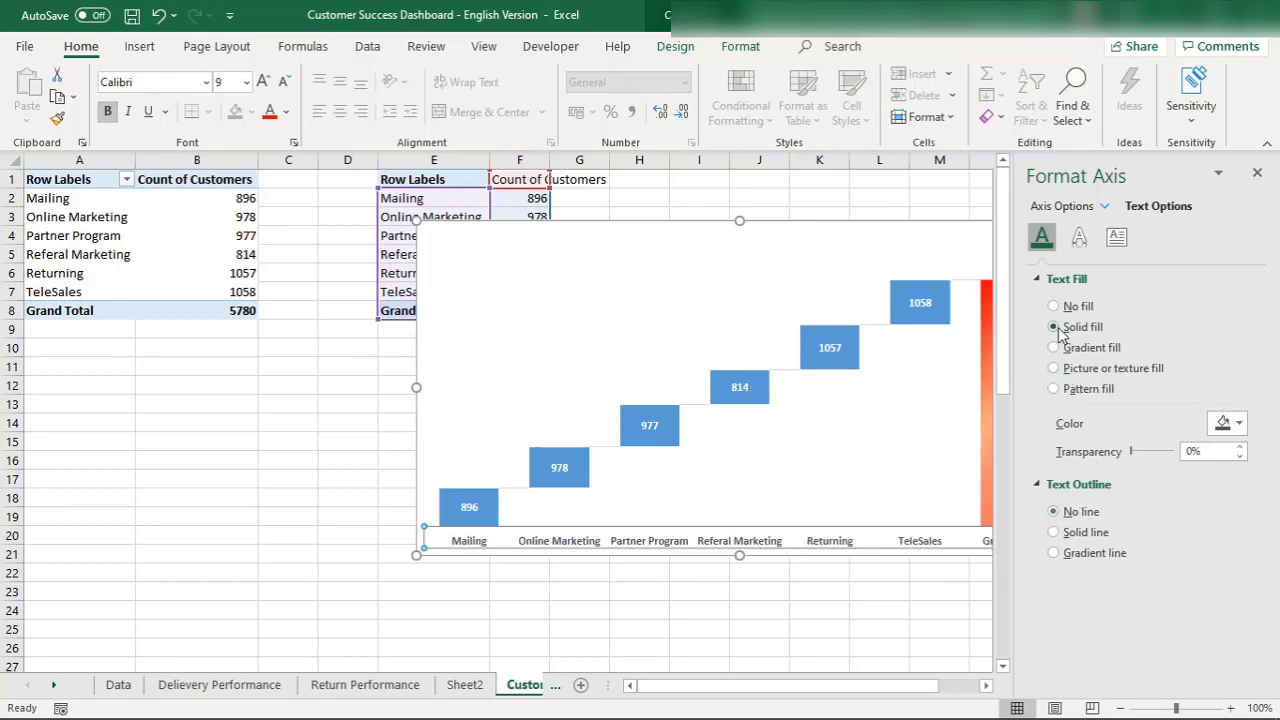
Step: Look through the text box and text effect options of the horizontal axis labels and close the formatting options
click(1116, 237)
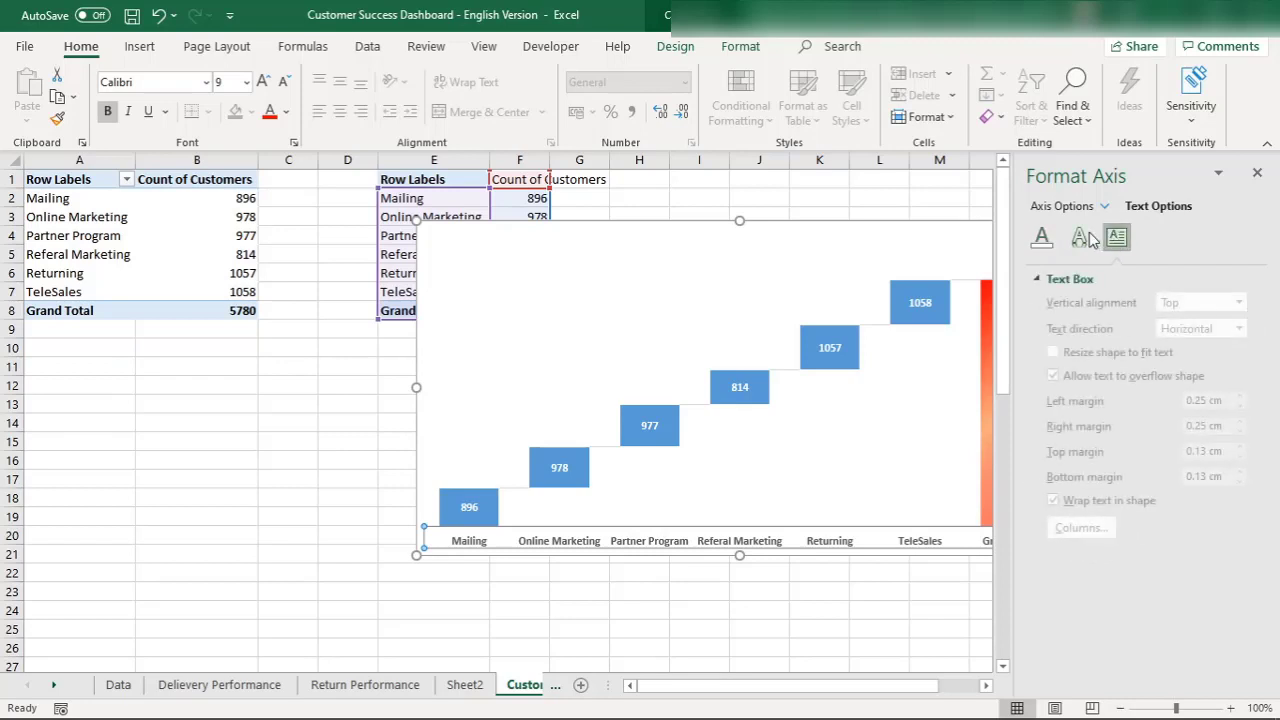
click(1079, 240)
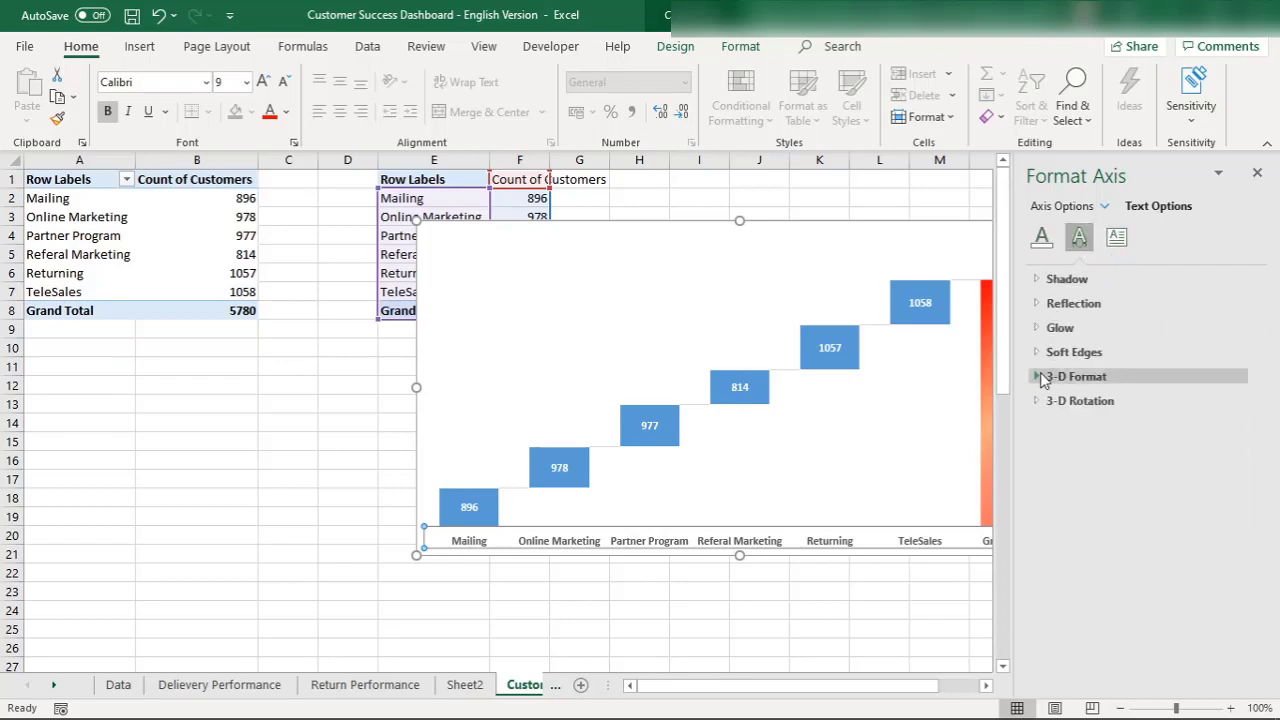
click(1114, 240)
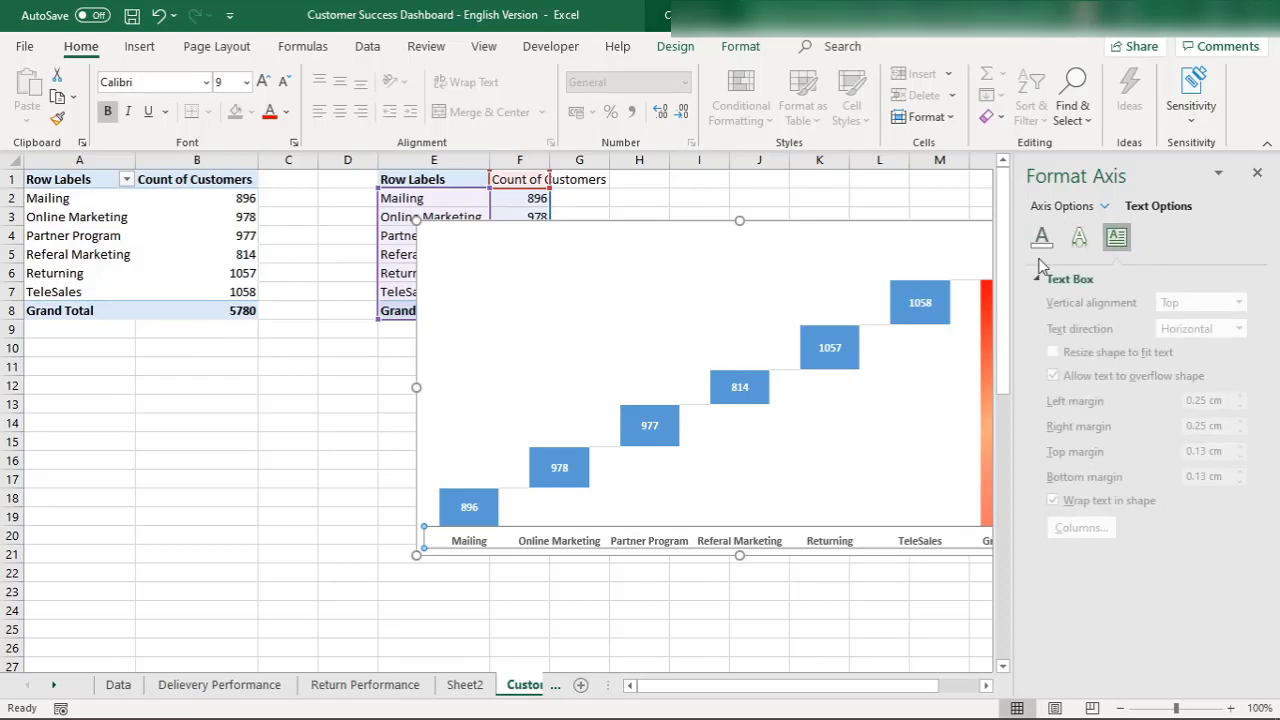
click(645, 586)
click(641, 545)
click(1042, 278)
click(1042, 278)
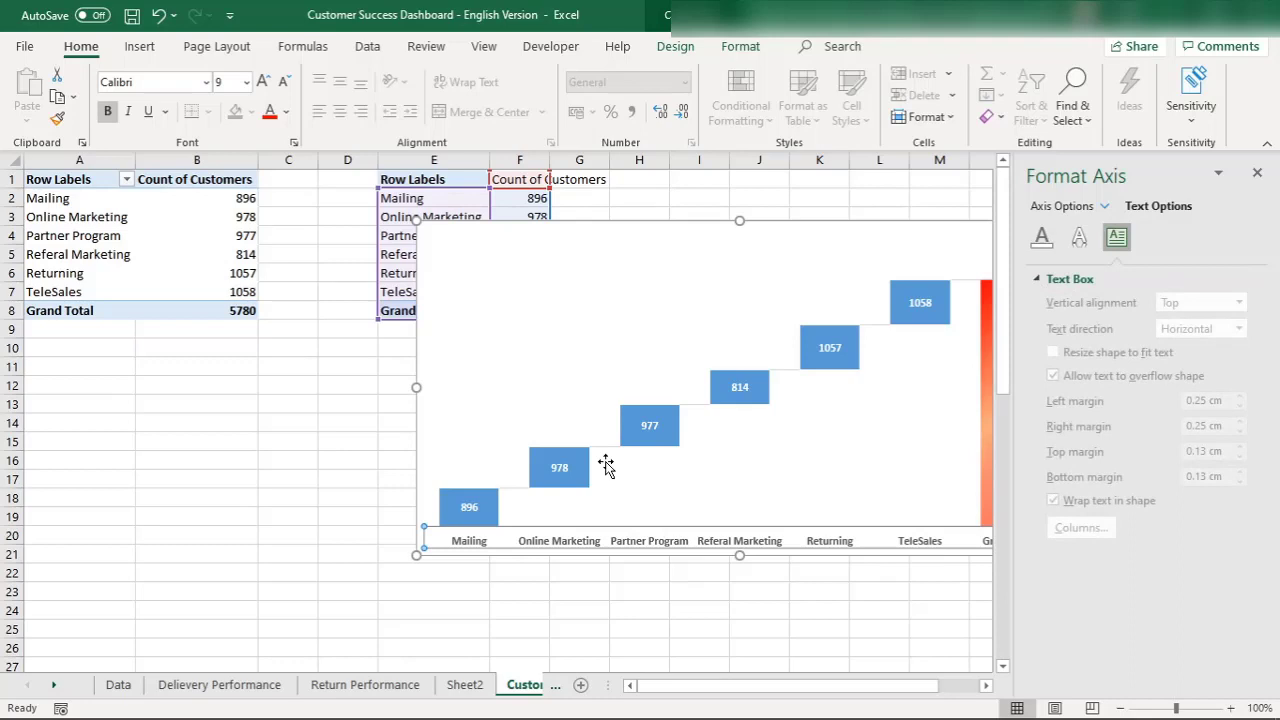
click(531, 345)
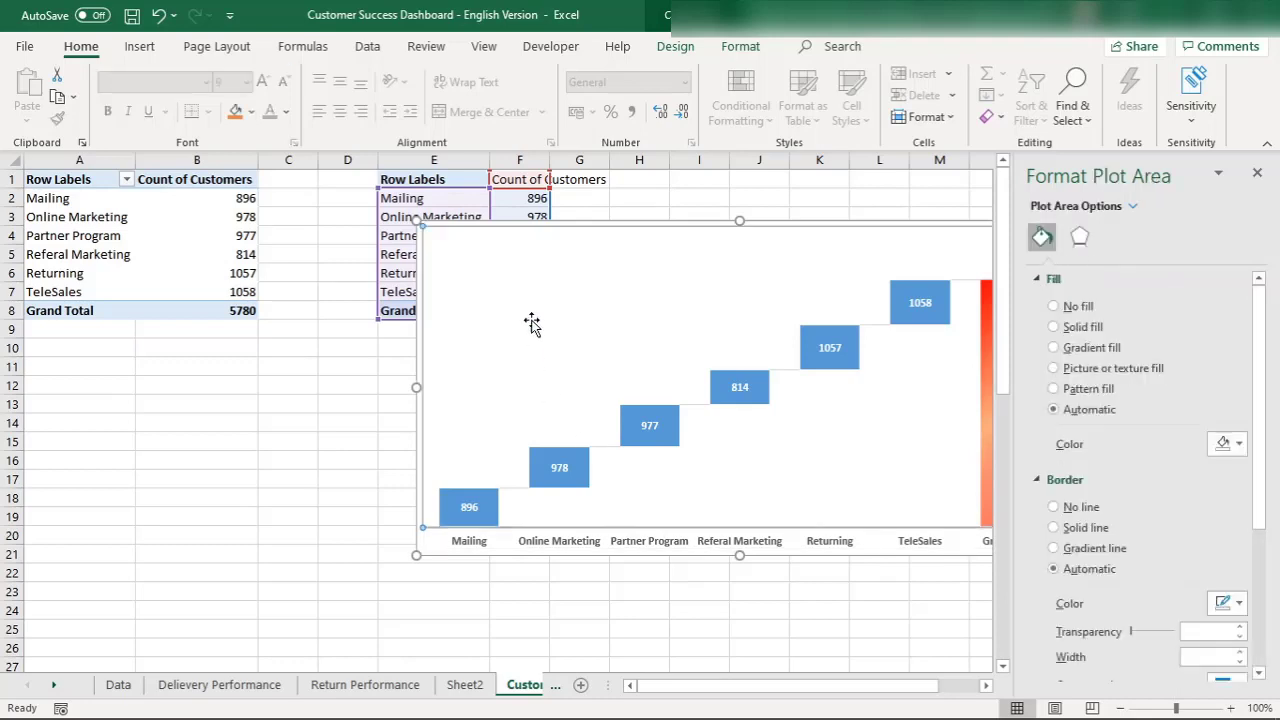
click(1257, 172)
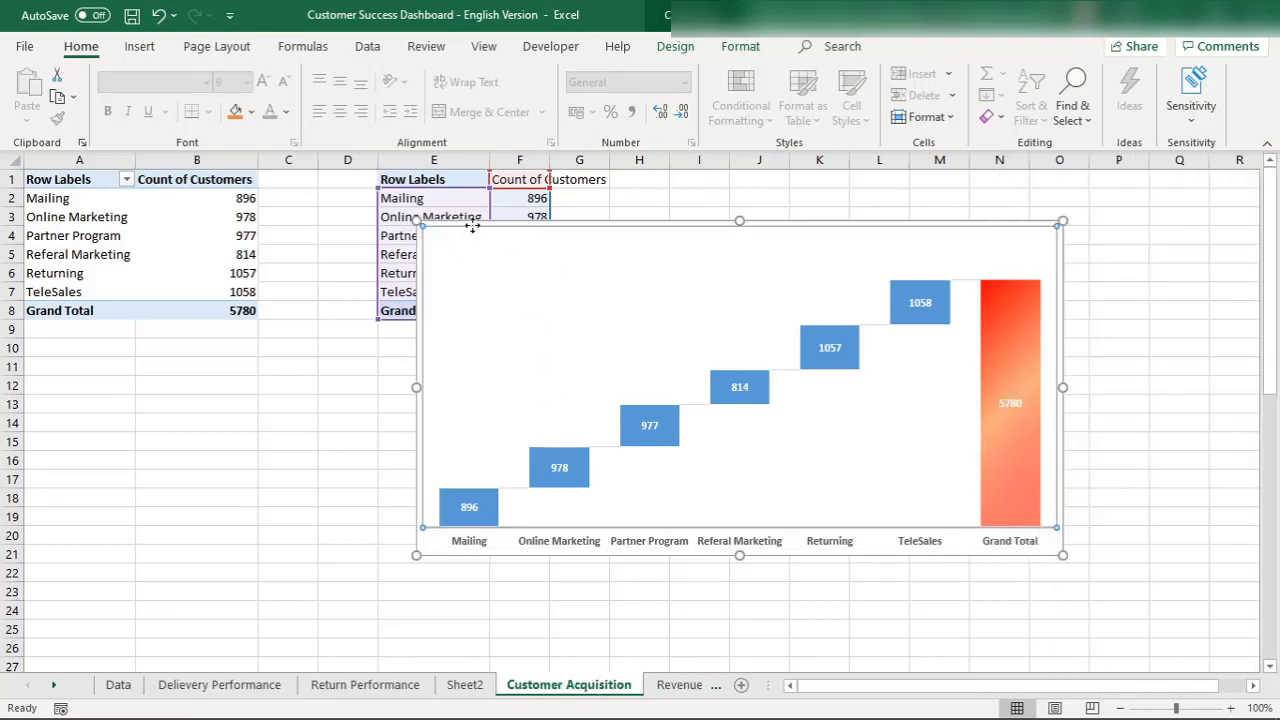
Step: Try a solid fill on the waterfall chart's whole data series, undo it and close the formatting options
click(757, 221)
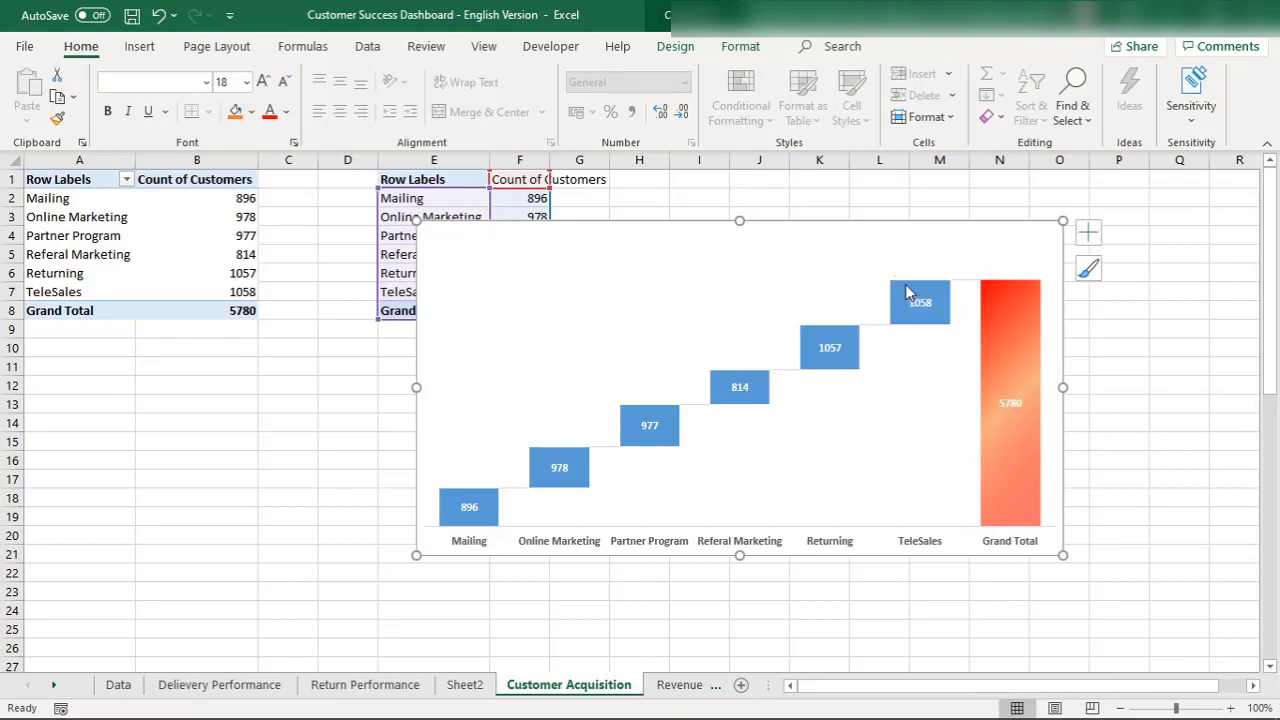
click(905, 285)
right_click(897, 295)
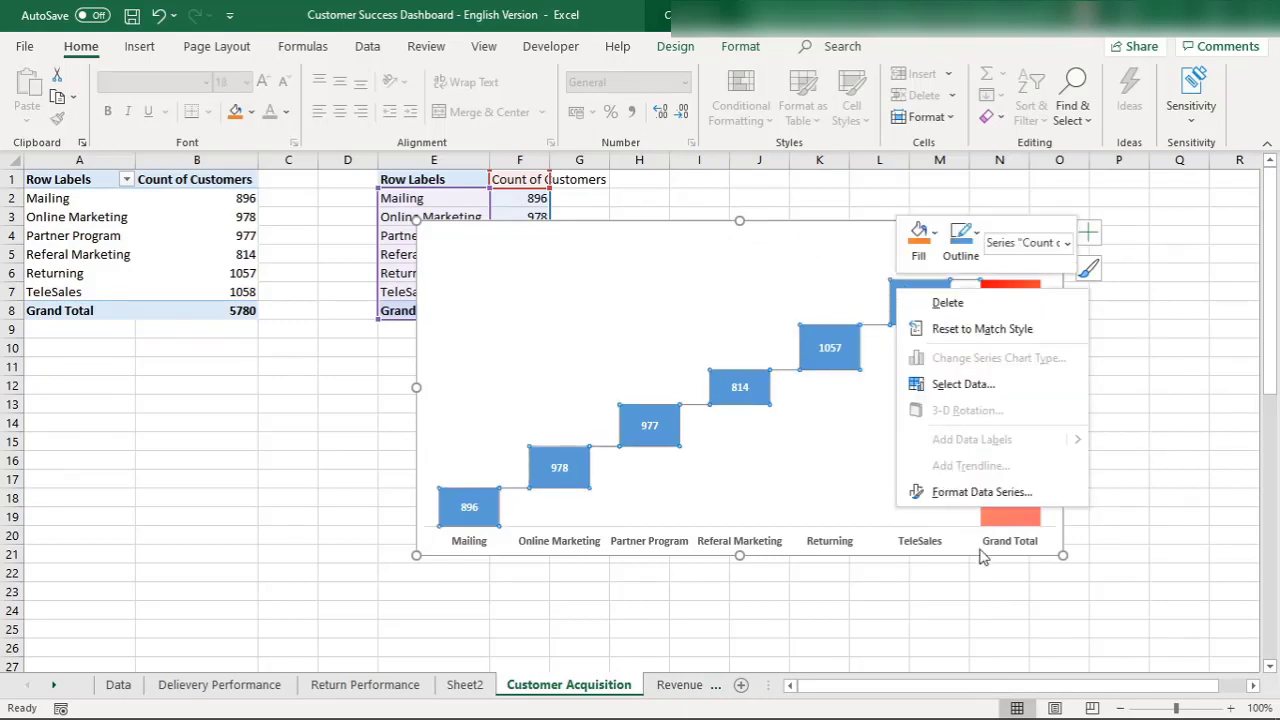
click(980, 491)
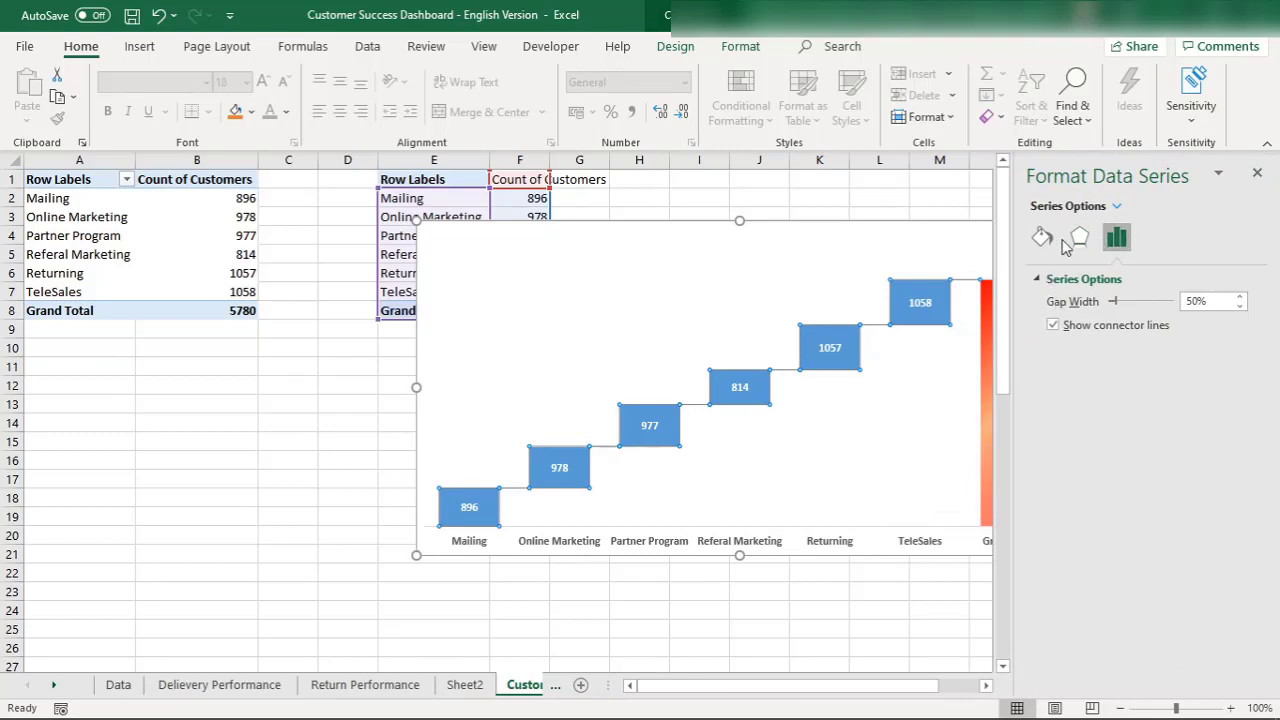
click(1042, 237)
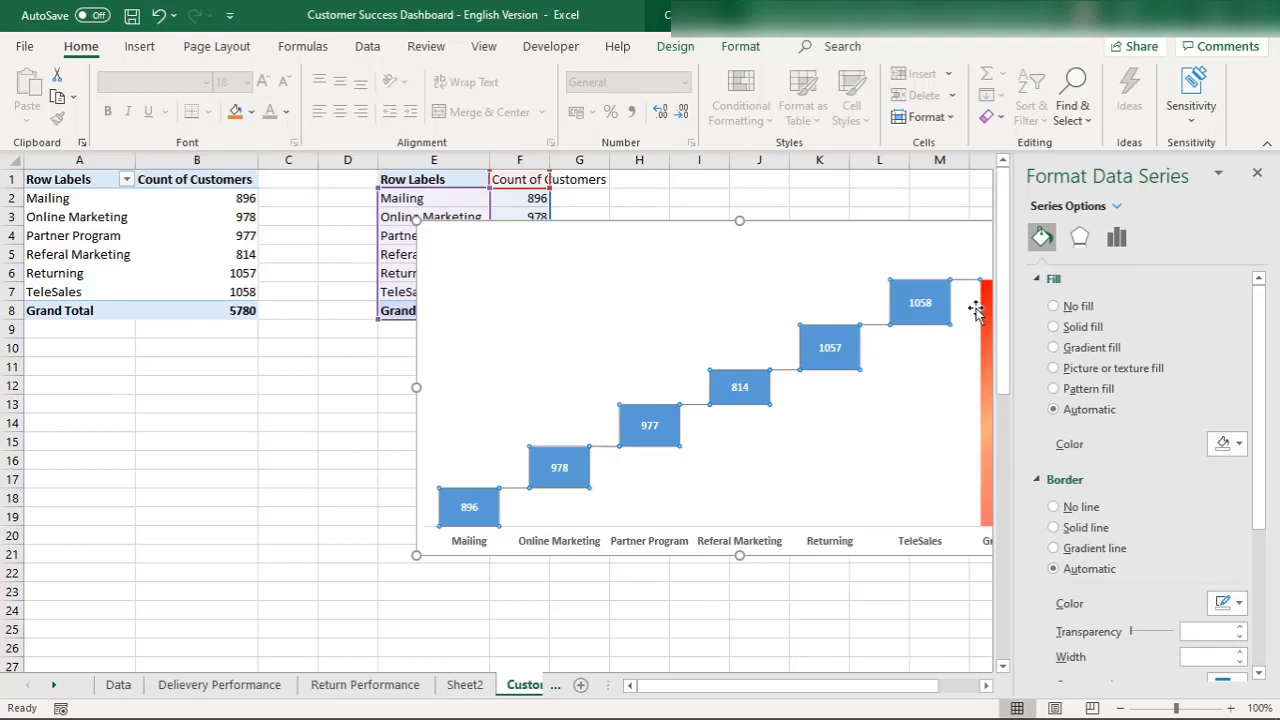
click(1071, 334)
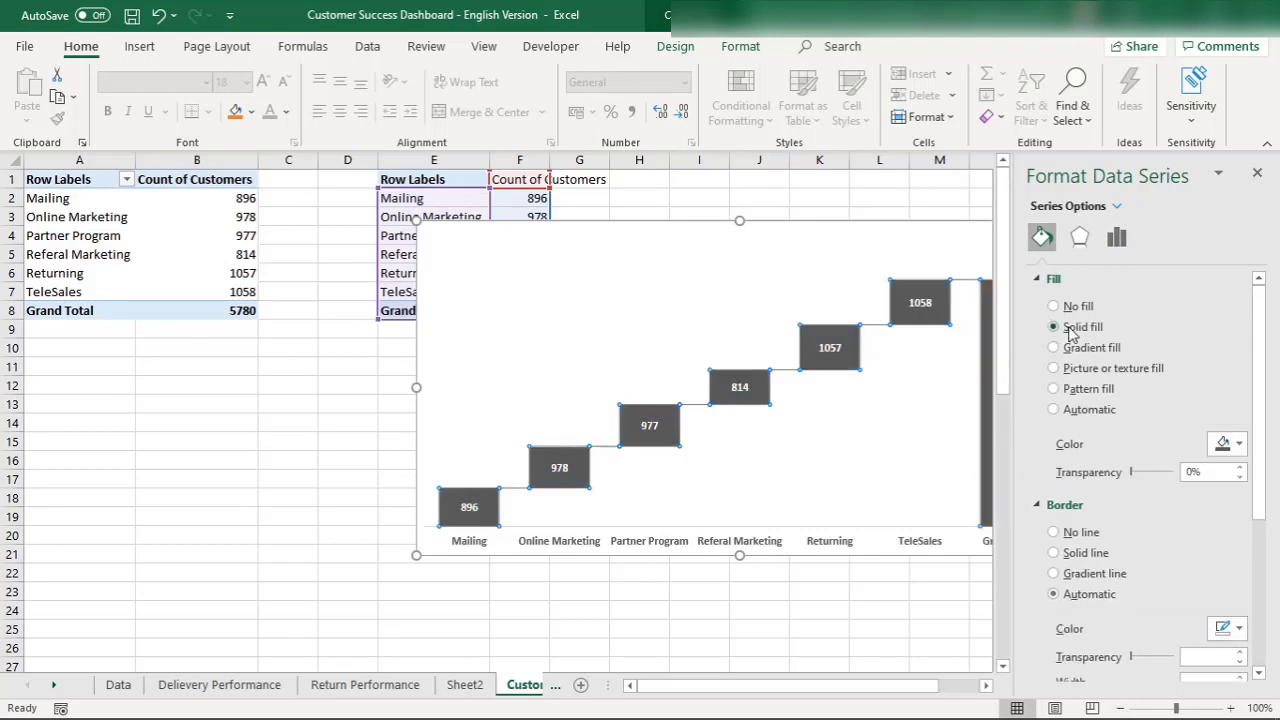
key(ctrl+z)
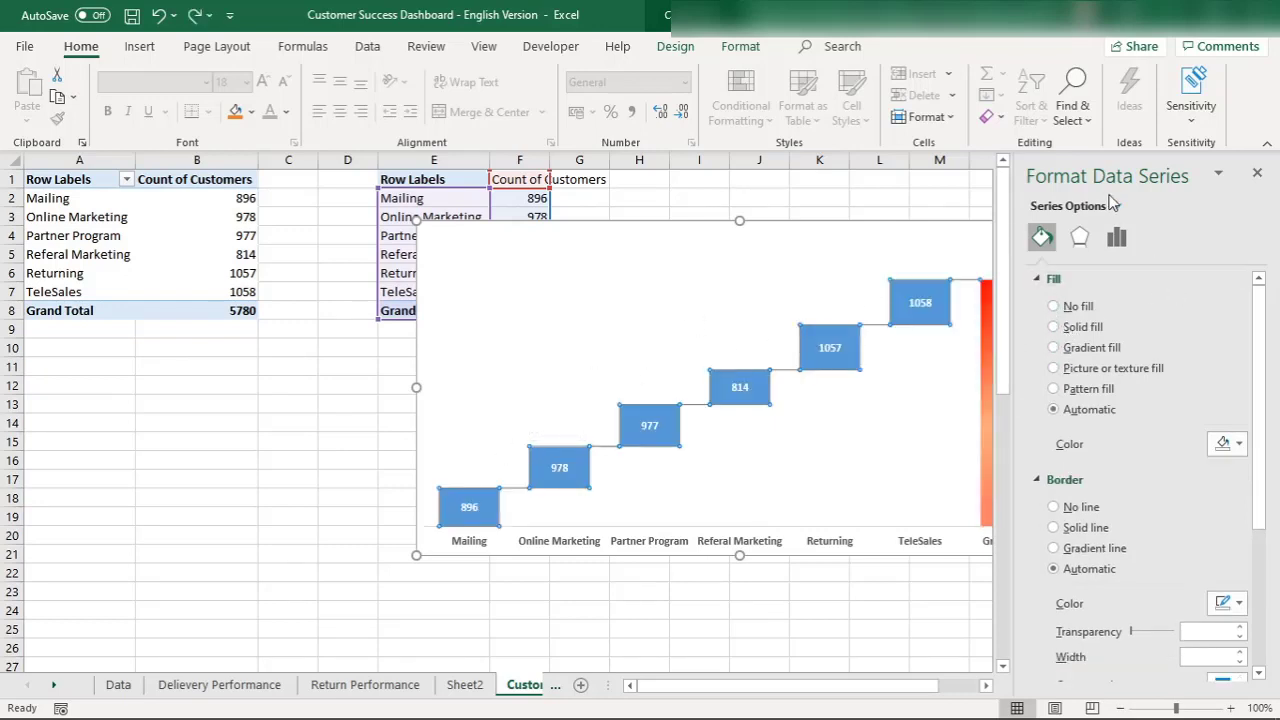
click(1116, 237)
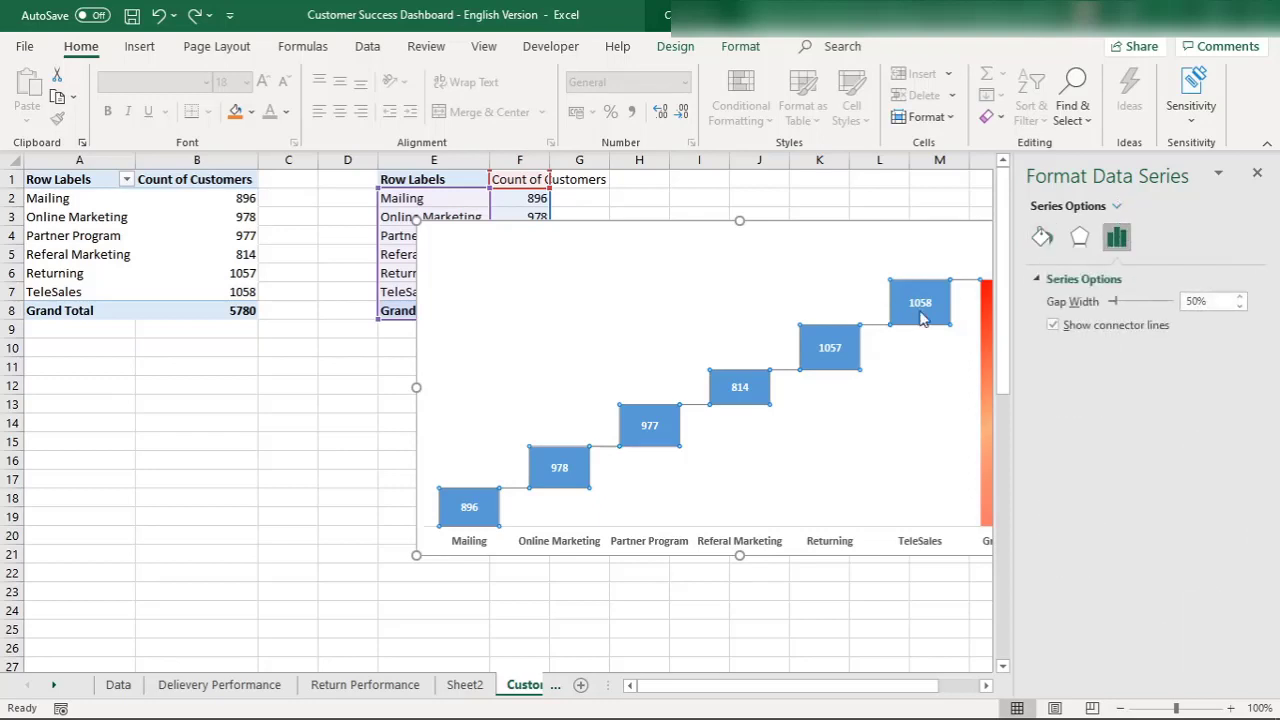
click(466, 369)
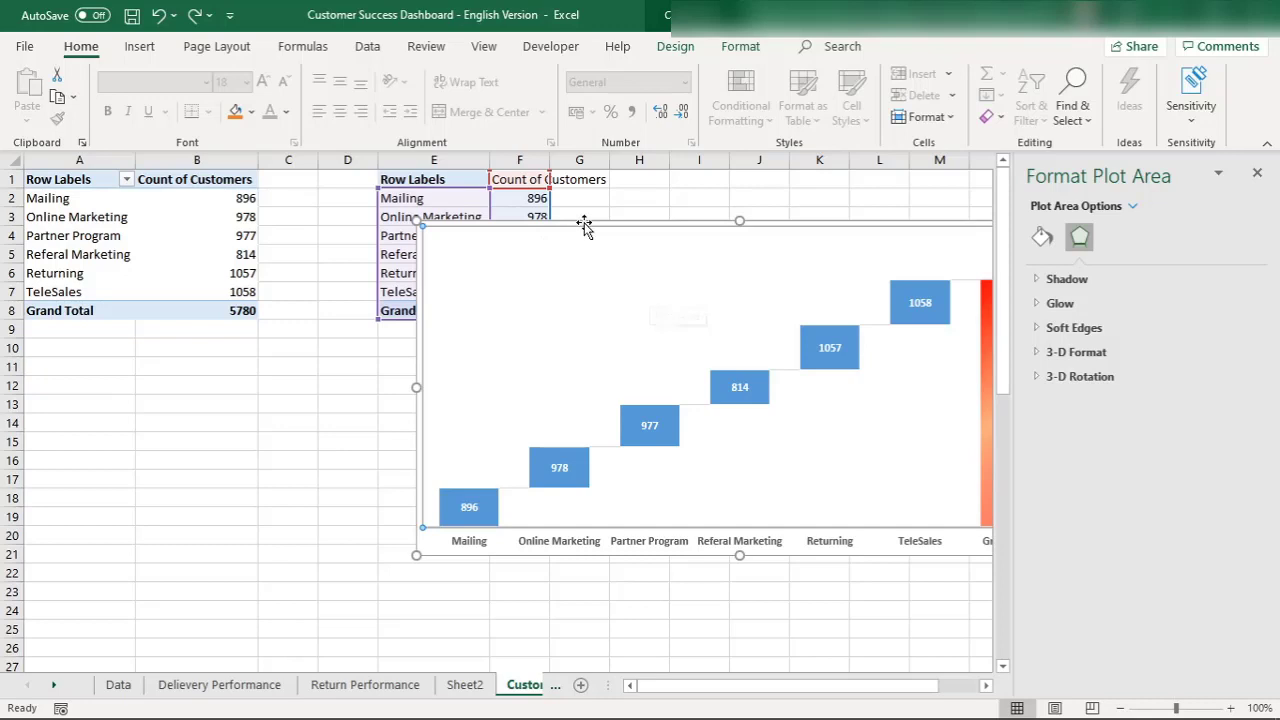
click(720, 225)
click(1257, 172)
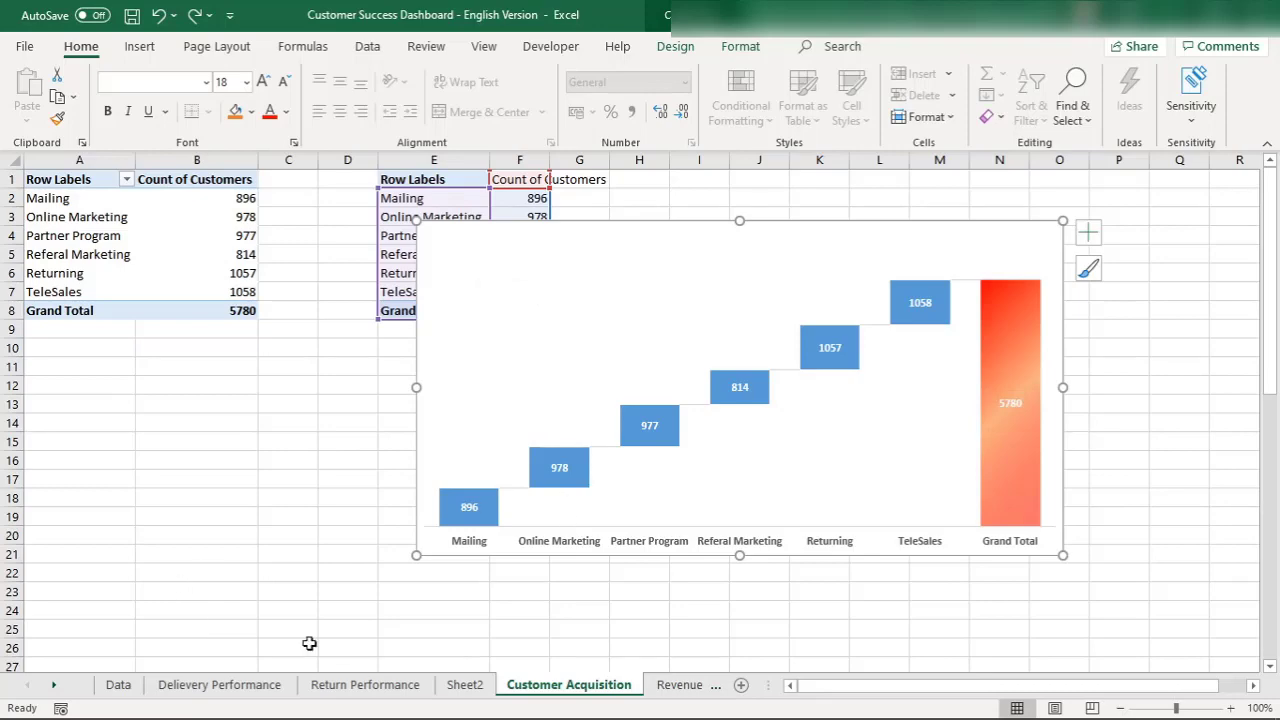
Step: Switch to the Customer Success Dashboard workbook and examine the Customer Acquisition chart on the dashboard (2) sheet
click(912, 701)
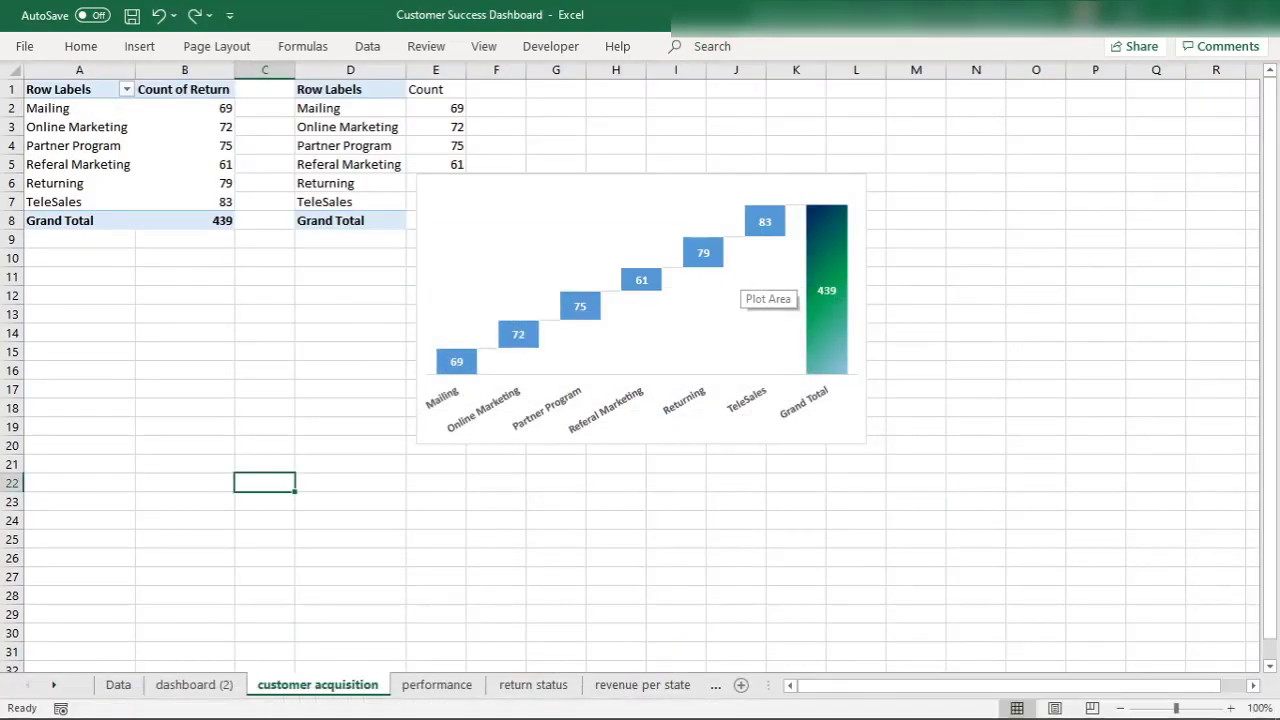
click(182, 687)
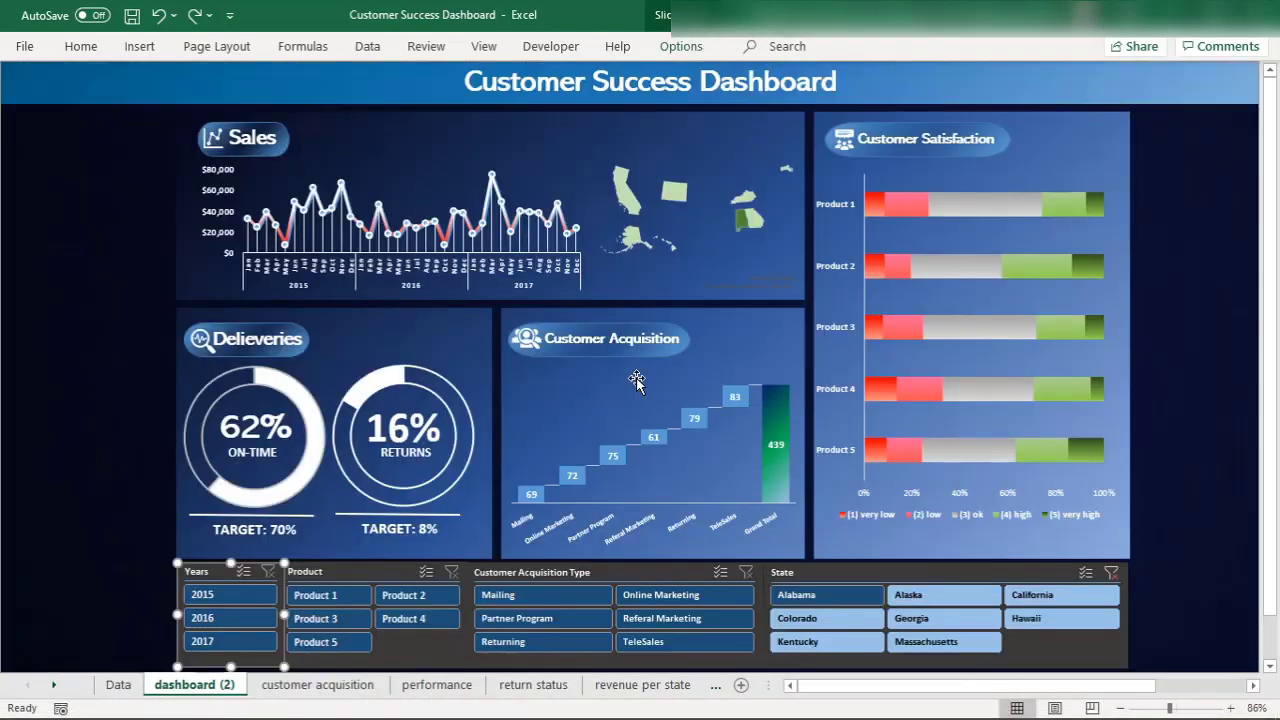
click(587, 374)
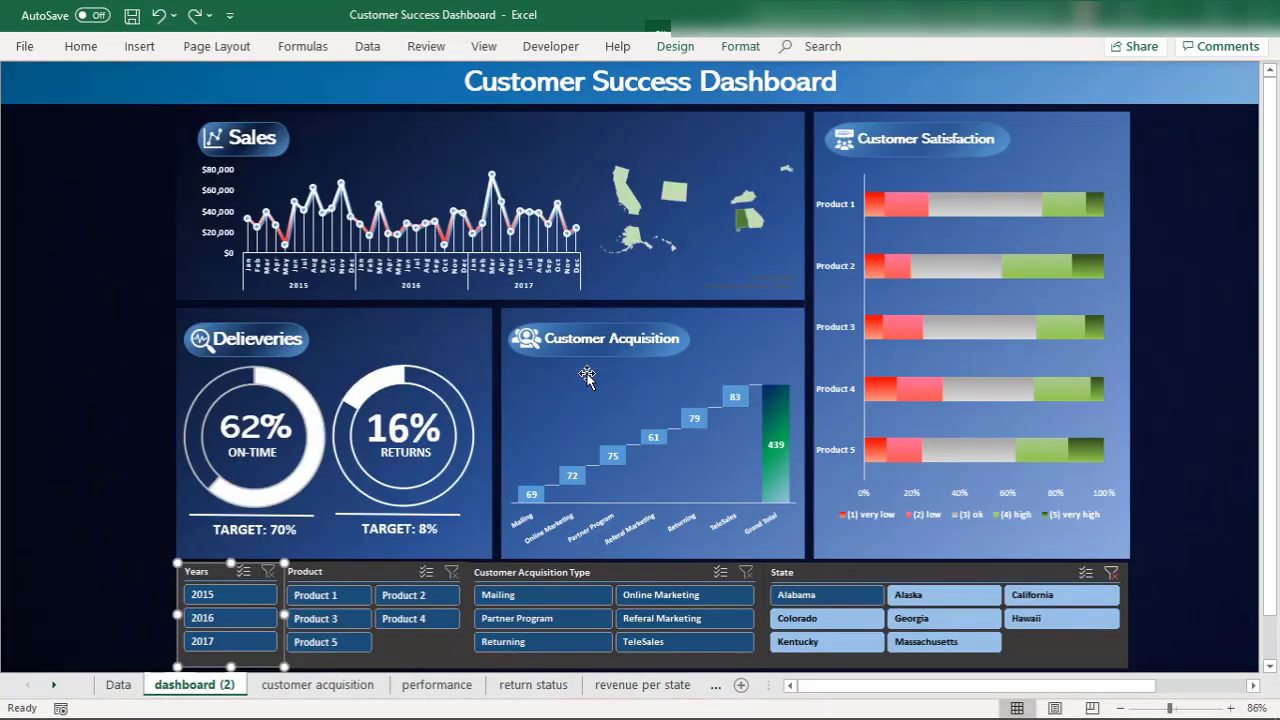
click(716, 350)
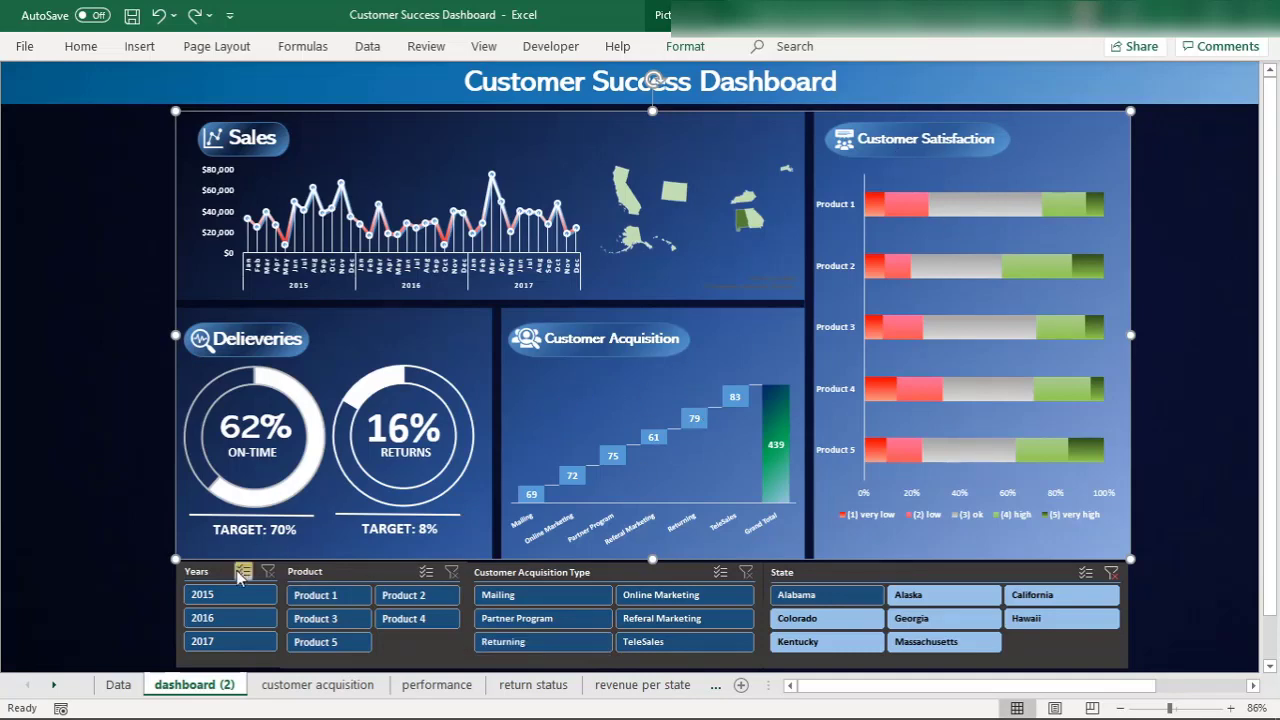
Step: Clear the filter of the State slicer on the dashboard so that all states are included
click(1111, 572)
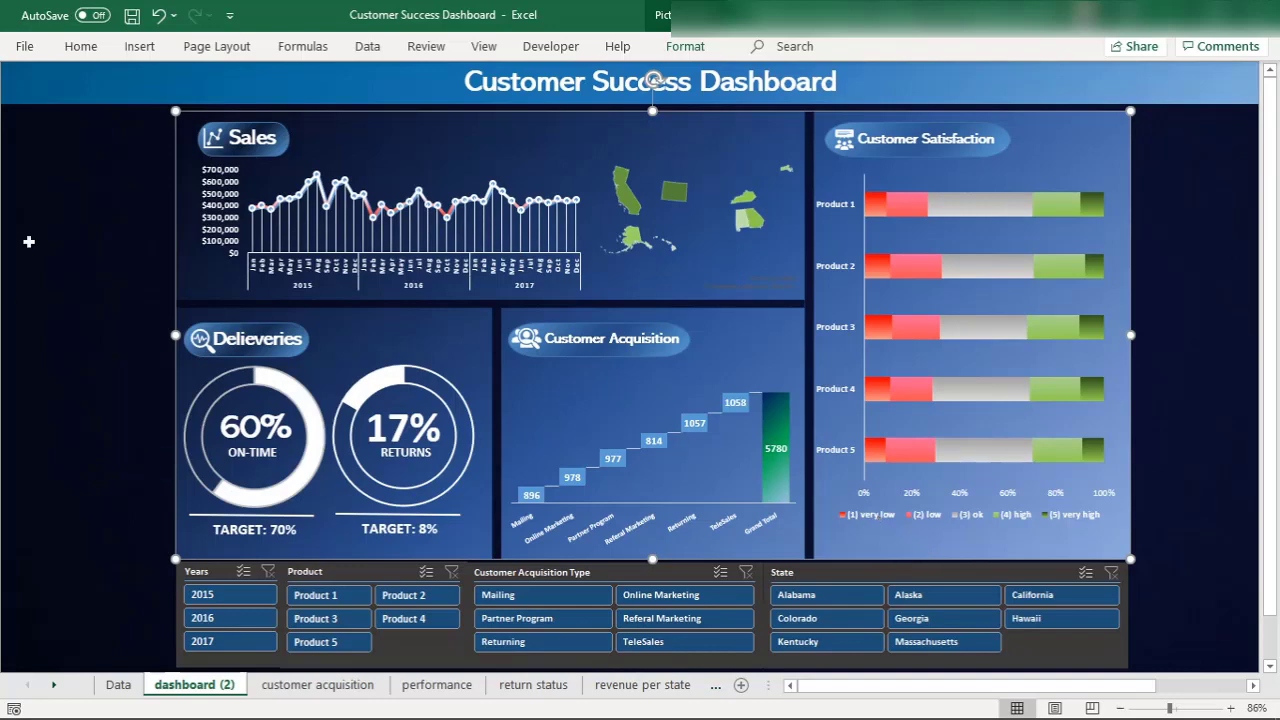
click(266, 84)
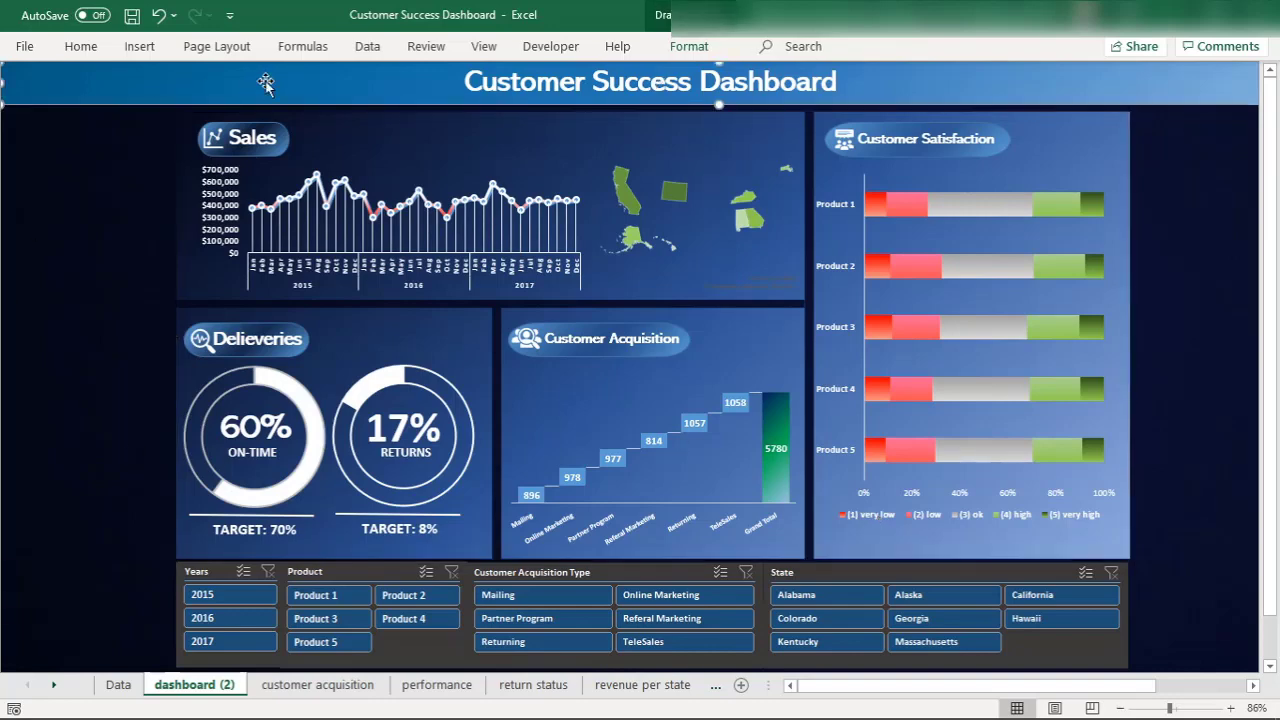